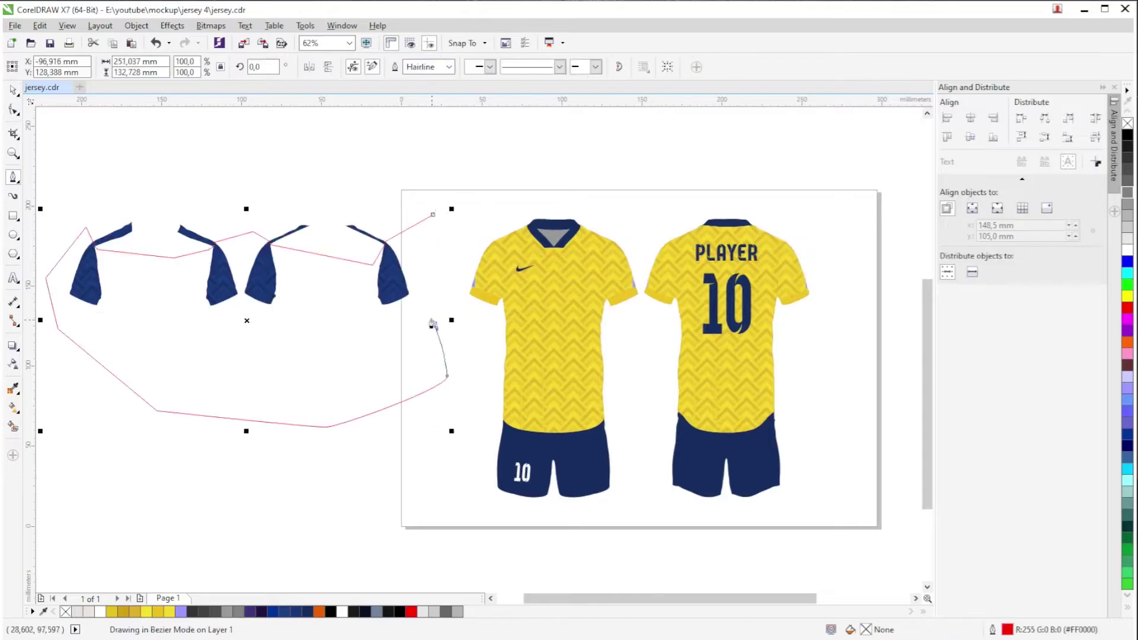
Intersect the closed curve with the combined navy sleeve and shoulder shapes, and delete the leftover source objects.
{"action": "left_click", "coordinate": [372, 233], "text": "shift"}
{"action": "key", "text": "ctrl+l"}
{"action": "left_click", "coordinate": [409, 228], "text": "shift"}
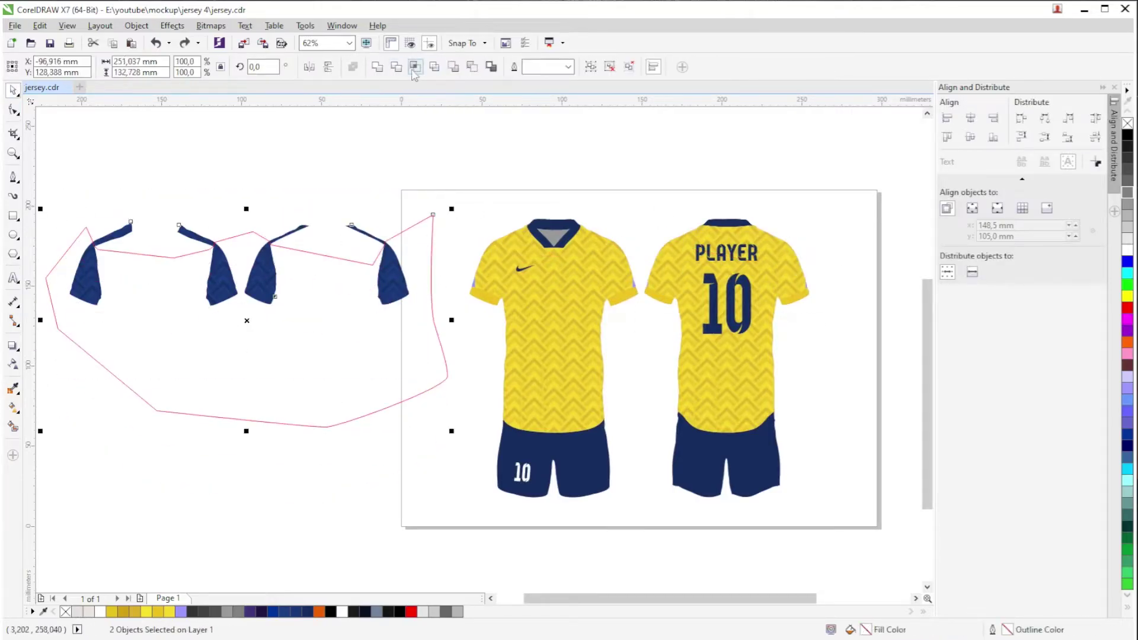
{"action": "left_click", "coordinate": [414, 68]}
{"action": "left_click", "coordinate": [432, 314]}
{"action": "key", "text": "Delete"}
{"action": "left_click", "coordinate": [394, 295]}
{"action": "scroll", "coordinate": [204, 269], "scroll_direction": "up", "scroll_amount": 1}
{"action": "key", "text": "Delete"}
{"action": "right_click", "coordinate": [298, 302]}
{"action": "left_click", "coordinate": [355, 325]}
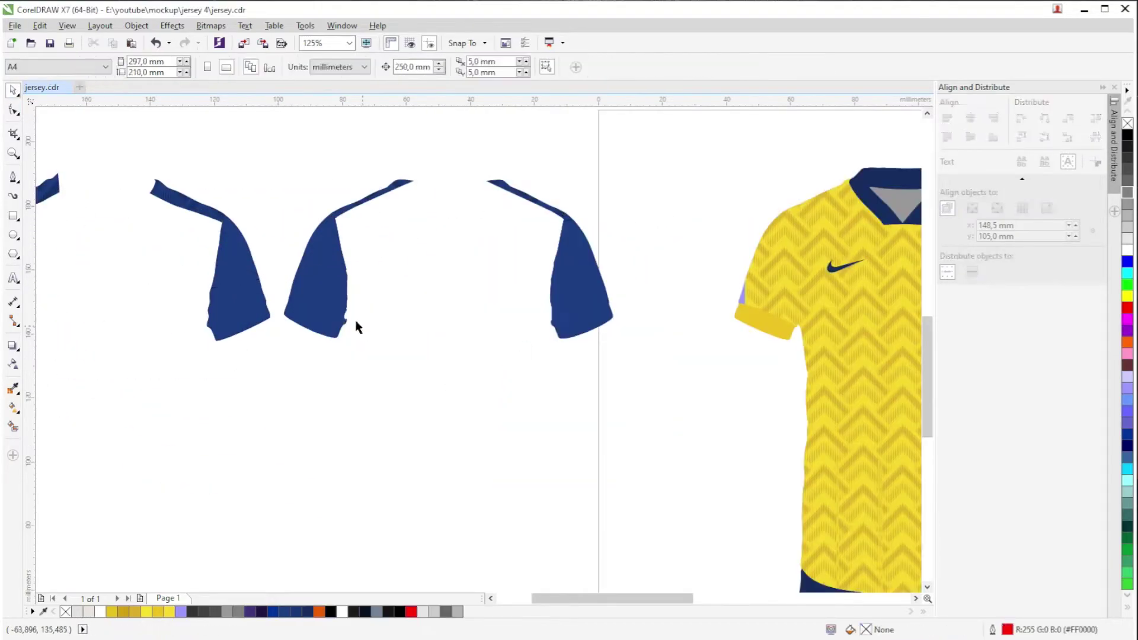
Center the fabric shading group on the page over the jersey artwork.
{"action": "scroll", "coordinate": [355, 323], "scroll_direction": "down", "scroll_amount": 1}
{"action": "scroll", "coordinate": [280, 323], "scroll_direction": "up", "scroll_amount": 1}
{"action": "left_click", "coordinate": [308, 297]}
{"action": "scroll", "coordinate": [308, 296], "scroll_direction": "down", "scroll_amount": 1}
{"action": "scroll", "coordinate": [687, 386], "scroll_direction": "up", "scroll_amount": 1}
{"action": "scroll", "coordinate": [679, 391], "scroll_direction": "down", "scroll_amount": 1}
{"action": "left_click", "coordinate": [495, 126]}
{"action": "key", "text": "p"}
{"action": "scroll", "coordinate": [753, 273], "scroll_direction": "up", "scroll_amount": 1}
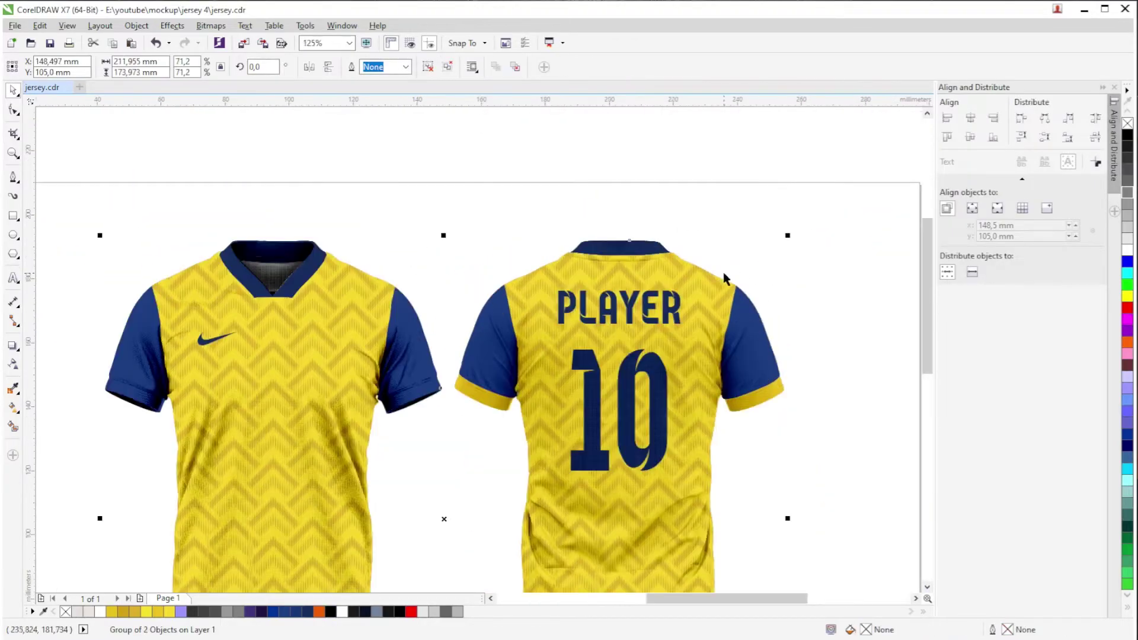
Bring the navy sleeve group one level forward in the stacking order and cut the selected artwork.
{"action": "scroll", "coordinate": [449, 290], "scroll_direction": "down", "scroll_amount": 1}
{"action": "left_click_drag", "start_coordinate": [409, 254], "coordinate": [809, 254]}
{"action": "scroll", "coordinate": [515, 254], "scroll_direction": "up", "scroll_amount": 1}
{"action": "key", "text": "ctrl+Page_Up"}
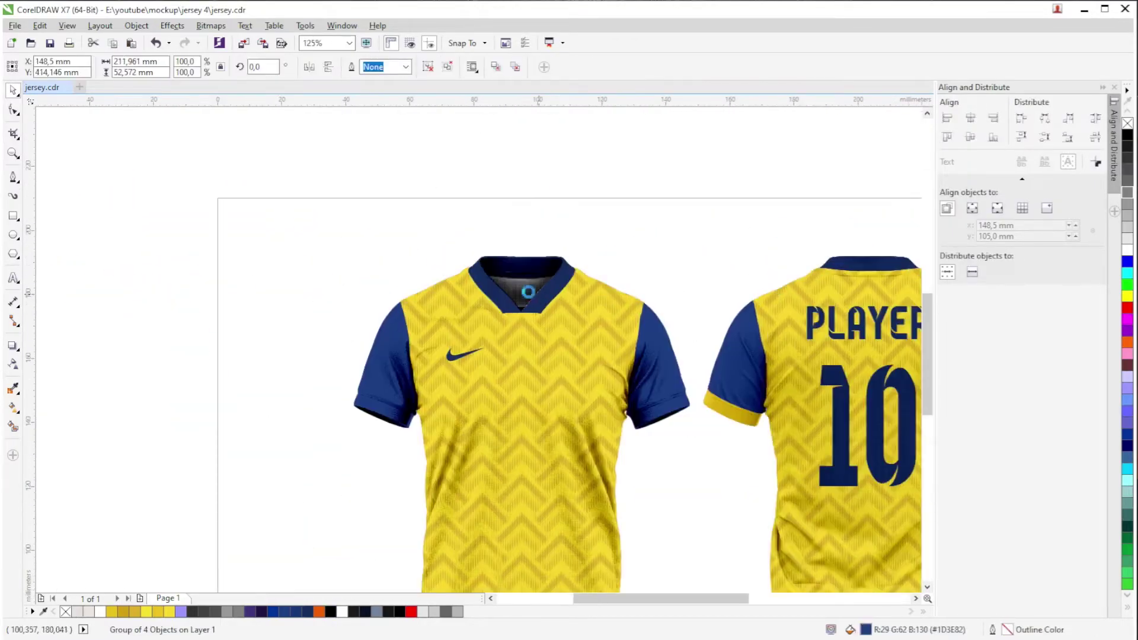
{"action": "left_click_drag", "start_coordinate": [696, 463], "coordinate": [934, 513]}
{"action": "left_click", "coordinate": [255, 310]}
{"action": "key", "text": "ctrl+x"}
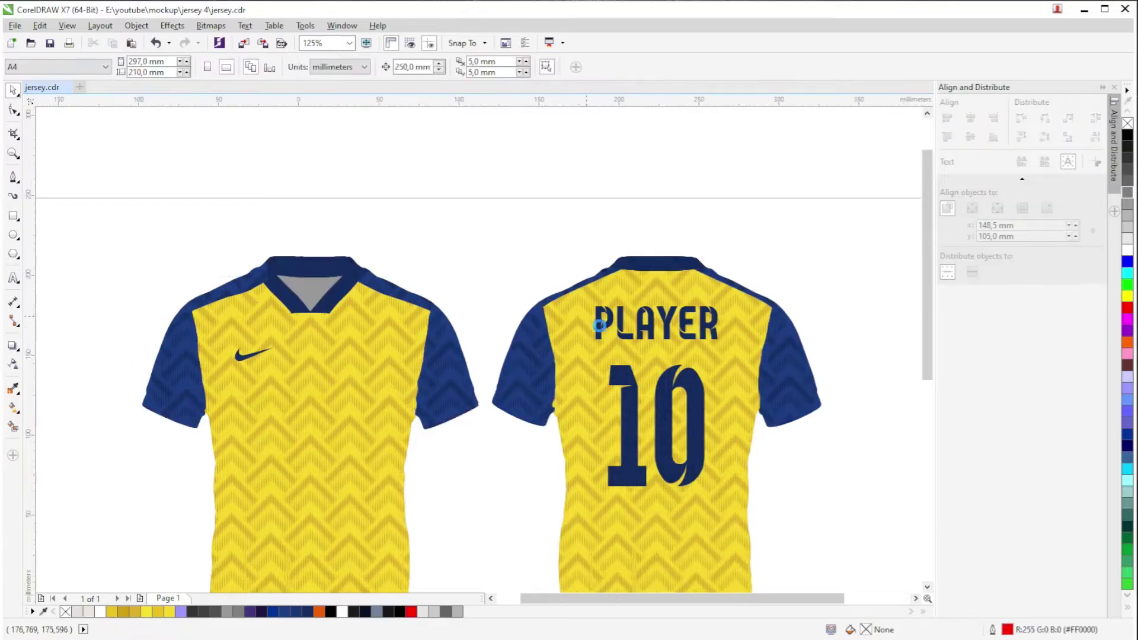
Paste the yellow cuffs, place them on the sleeve hems and bring them to the front.
{"action": "key", "text": "ctrl+v"}
{"action": "scroll", "coordinate": [526, 531], "scroll_direction": "down", "scroll_amount": 1}
{"action": "left_click_drag", "start_coordinate": [284, 472], "coordinate": [637, 566]}
{"action": "left_click_drag", "start_coordinate": [294, 538], "coordinate": [291, 314]}
{"action": "key", "text": "shift+Page_Up"}
{"action": "scroll", "coordinate": [420, 347], "scroll_direction": "up", "scroll_amount": 1}
{"action": "left_click", "coordinate": [390, 339]}
{"action": "scroll", "coordinate": [498, 341], "scroll_direction": "down", "scroll_amount": 1}
{"action": "left_click", "coordinate": [774, 276]}
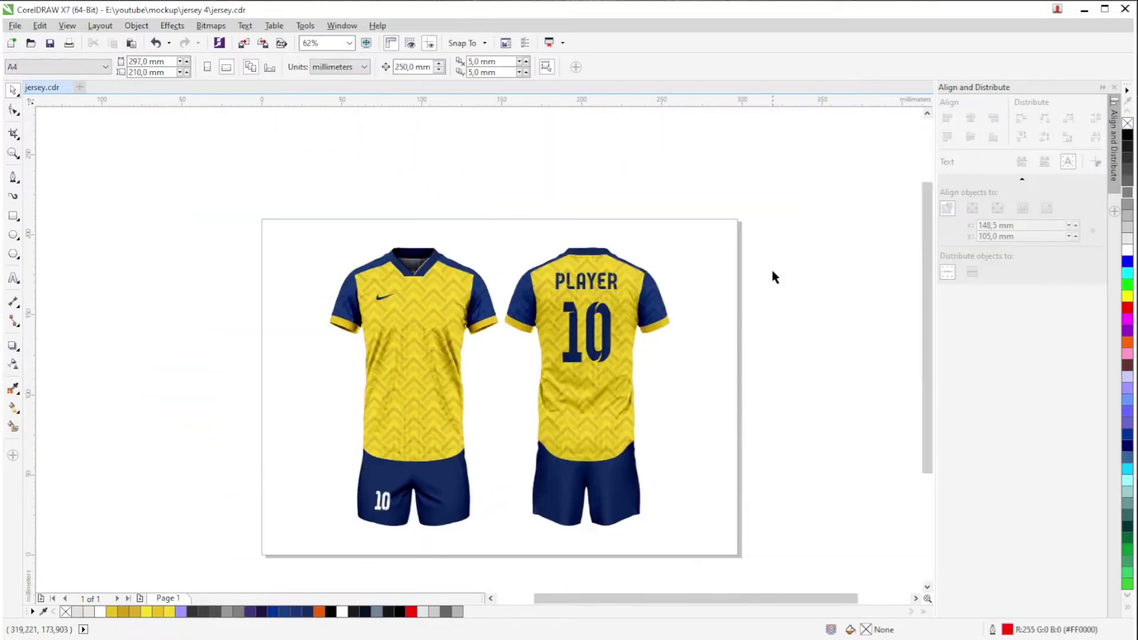
Set the document units to centimeters and the nudge distance to 25 cm.
{"action": "left_click", "coordinate": [339, 66]}
{"action": "left_click", "coordinate": [335, 210]}
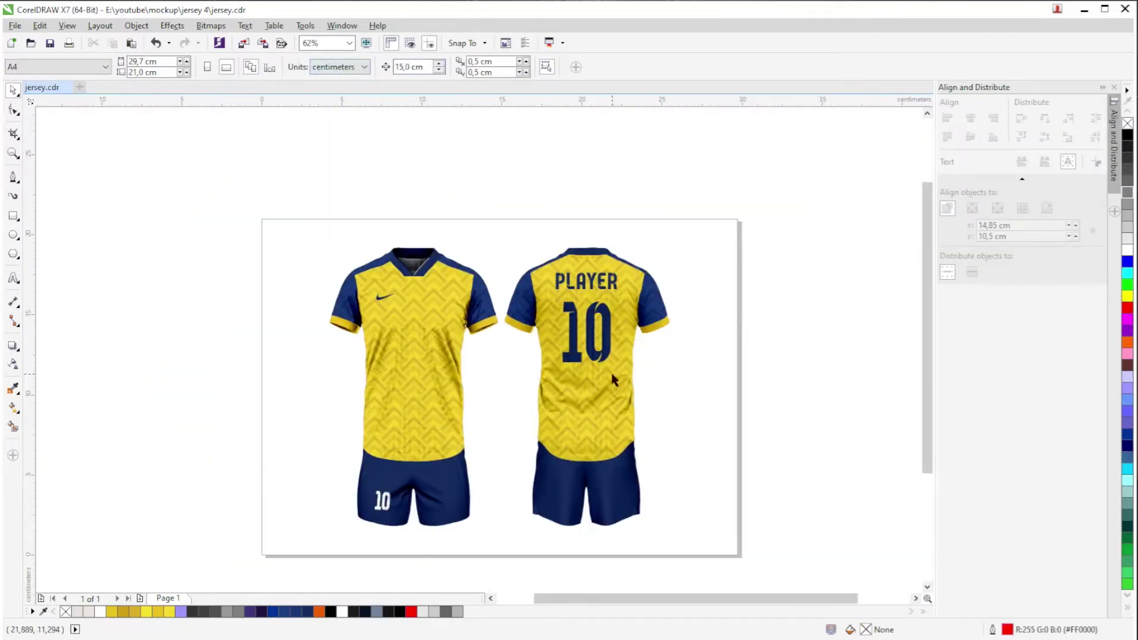
{"action": "left_click", "coordinate": [612, 379]}
{"action": "key", "text": "Right"}
{"action": "key", "text": "Left"}
{"action": "left_click", "coordinate": [474, 178]}
{"action": "left_click_drag", "start_coordinate": [428, 67], "coordinate": [338, 68]}
{"action": "type", "text": "25"}
{"action": "key", "text": "Return"}
Nudge the shading group 25 cm to the right and back over the jersey.
{"action": "left_click", "coordinate": [591, 404]}
{"action": "key", "text": "Right"}
{"action": "key", "text": "Left"}
Nudge the shading group 25 cm upward, clear of the jersey and shorts.
{"action": "left_click", "coordinate": [676, 171]}
{"action": "left_click_drag", "start_coordinate": [769, 341], "coordinate": [688, 300]}
{"action": "left_click_drag", "start_coordinate": [557, 385], "coordinate": [697, 327]}
{"action": "left_click", "coordinate": [682, 328]}
{"action": "key", "text": "Up"}
{"action": "left_click", "coordinate": [482, 412]}
{"action": "left_click", "coordinate": [592, 408]}
{"action": "scroll", "coordinate": [499, 402], "scroll_direction": "up", "scroll_amount": 1}
{"action": "left_click", "coordinate": [559, 482]}
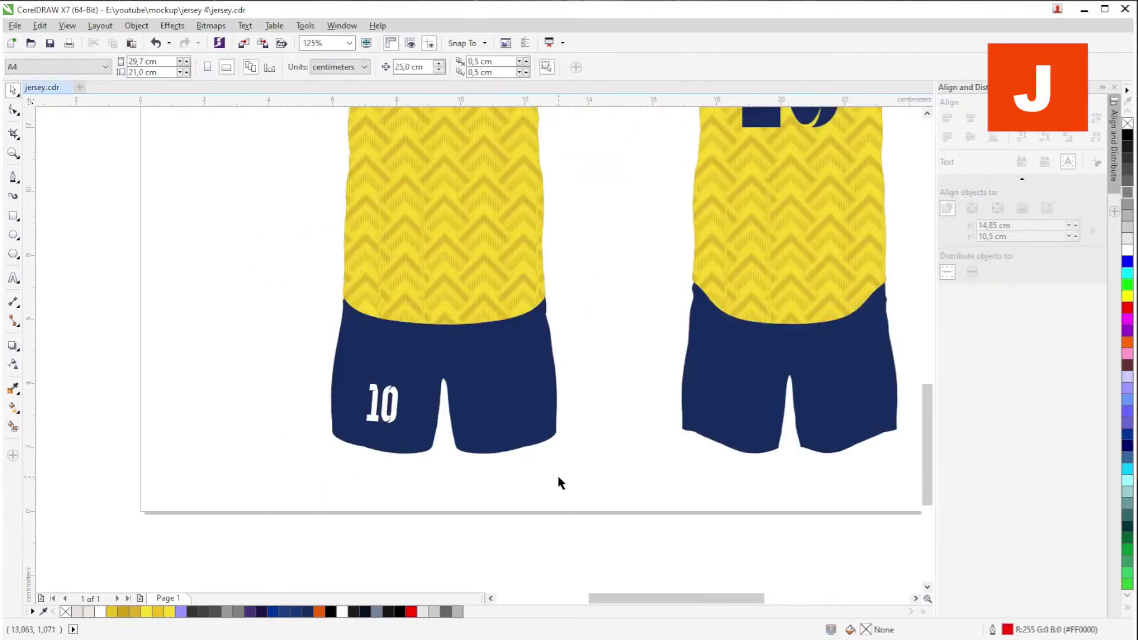
Draw closed Bezier curves over the outer left and right sides of the front shorts.
{"action": "left_click", "coordinate": [13, 176]}
{"action": "left_click", "coordinate": [364, 274]}
{"action": "left_click", "coordinate": [350, 388]}
{"action": "left_click", "coordinate": [352, 470]}
{"action": "left_click", "coordinate": [296, 475]}
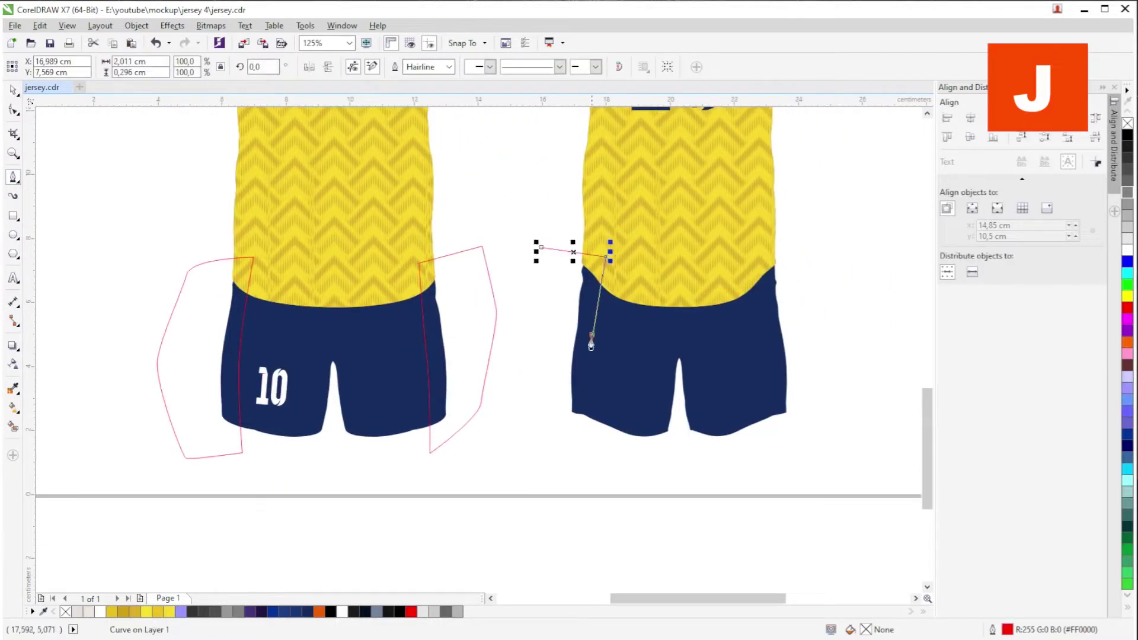
Draw a closed curve over the back shorts' outer left side and start a matching one on the right side.
{"action": "left_click", "coordinate": [591, 474]}
{"action": "left_click", "coordinate": [547, 460]}
{"action": "left_click", "coordinate": [538, 350]}
{"action": "left_click", "coordinate": [545, 257]}
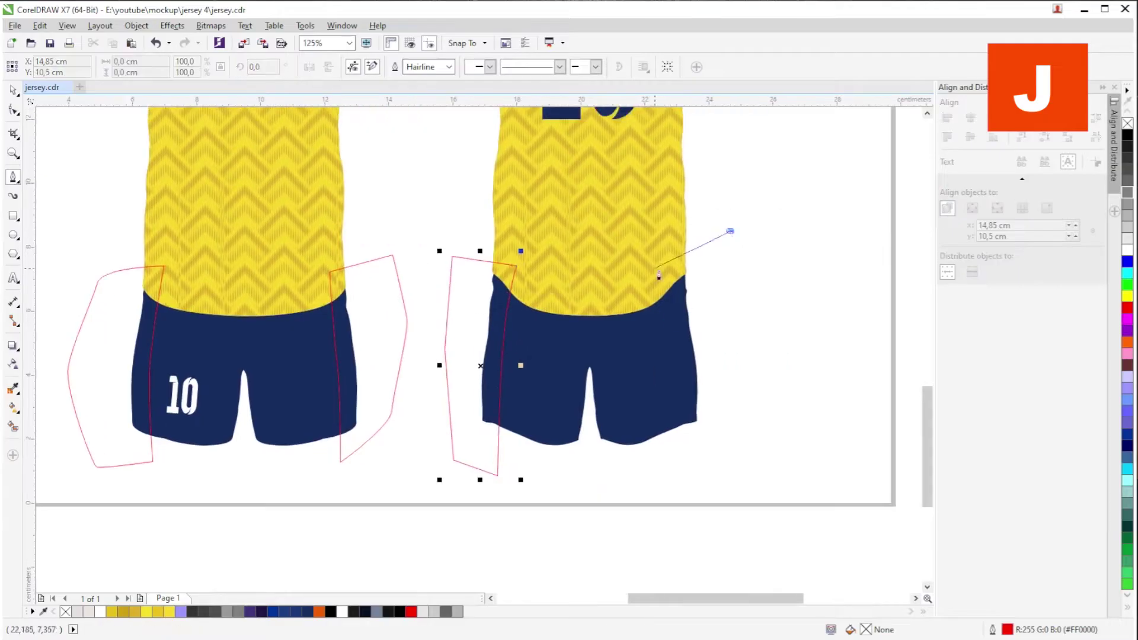
{"action": "left_click_drag", "start_coordinate": [674, 351], "coordinate": [680, 392]}
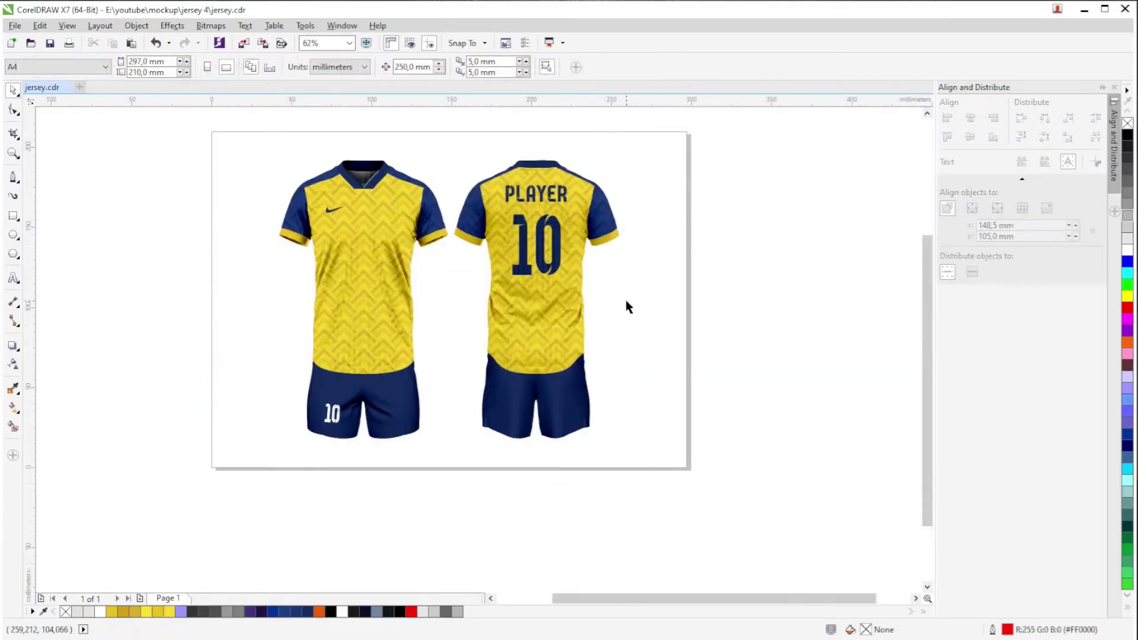
Examine the mockup's sleeves, cuffs, collar and fabric folds up close and at full view.
{"action": "left_click_drag", "start_coordinate": [706, 195], "coordinate": [660, 211]}
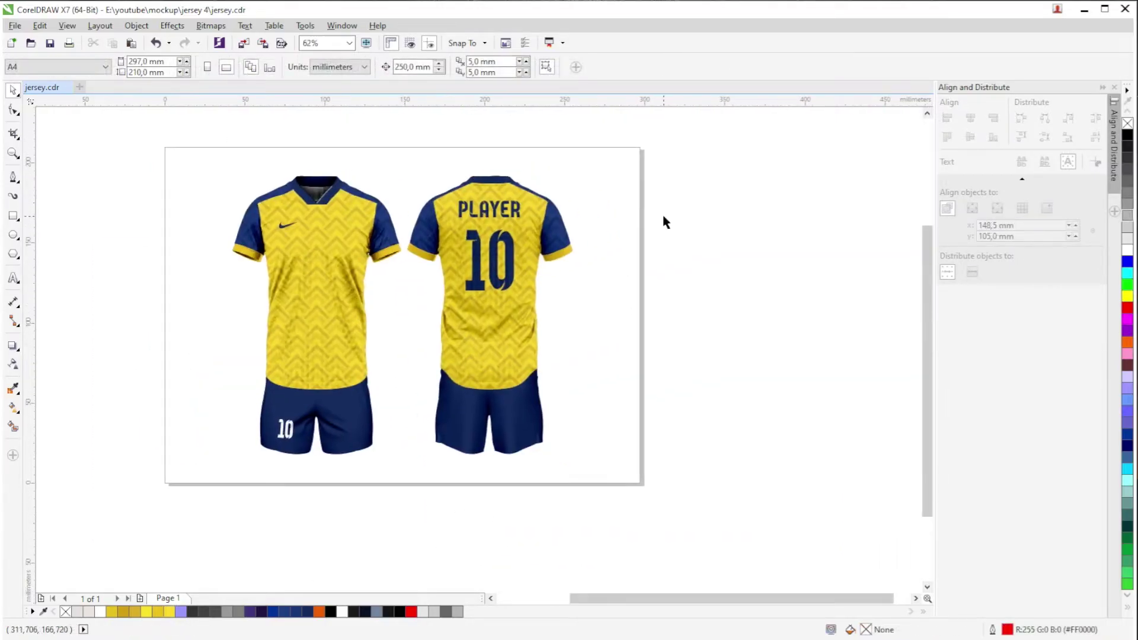
{"action": "scroll", "coordinate": [481, 239], "scroll_direction": "up", "scroll_amount": 5}
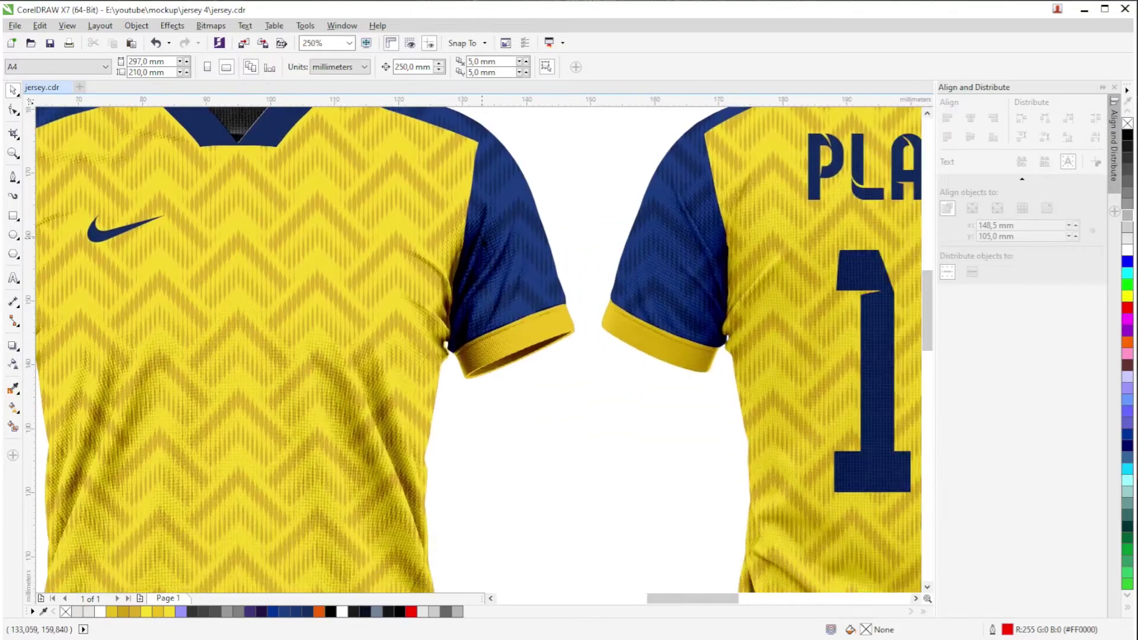
{"action": "scroll", "coordinate": [481, 239], "scroll_direction": "down", "scroll_amount": 2}
{"action": "left_click_drag", "start_coordinate": [549, 285], "coordinate": [492, 230]}
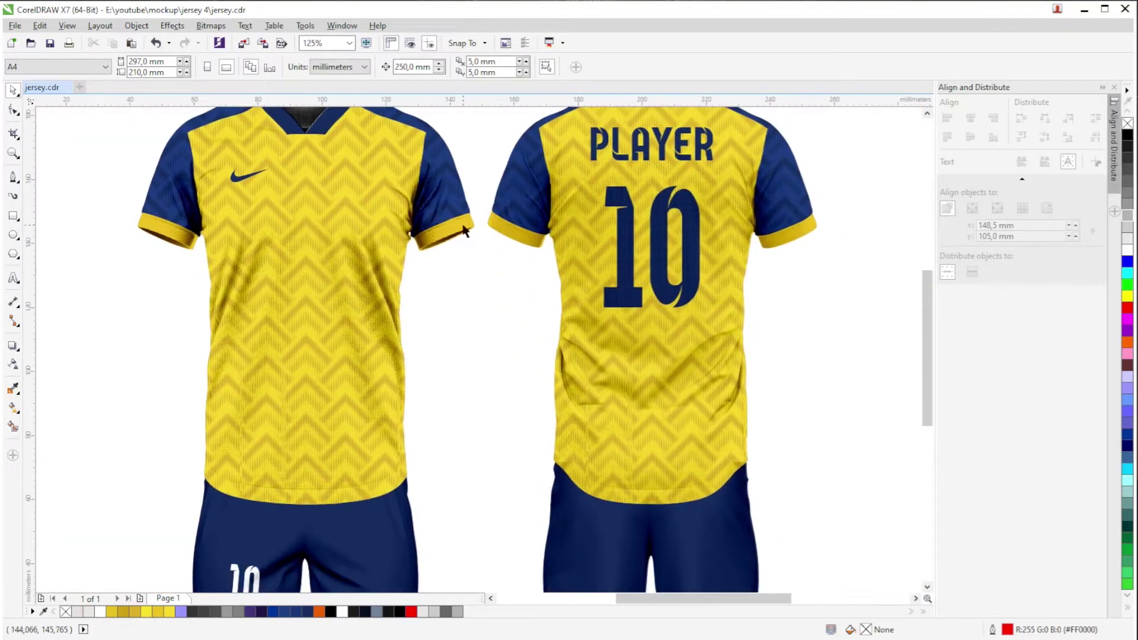
{"action": "scroll", "coordinate": [465, 231], "scroll_direction": "down", "scroll_amount": 2}
{"action": "scroll", "coordinate": [369, 167], "scroll_direction": "up", "scroll_amount": 2}
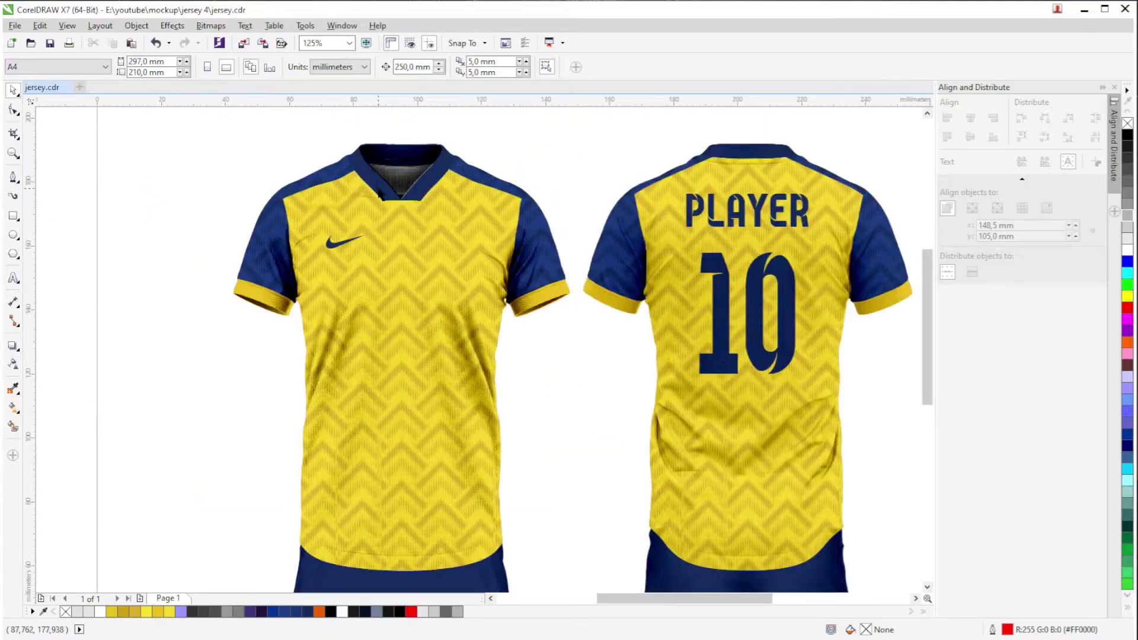
{"action": "scroll", "coordinate": [405, 229], "scroll_direction": "down", "scroll_amount": 2}
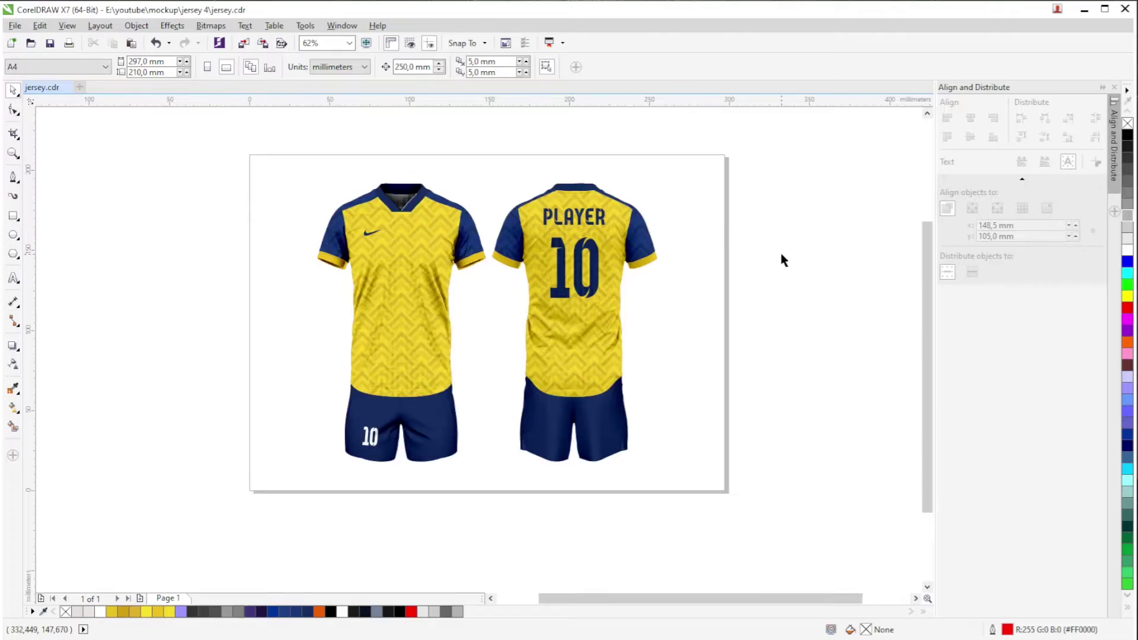
Nudge the shading group 250 mm up and back, and 250 mm left and back over the design.
{"action": "left_click", "coordinate": [579, 320]}
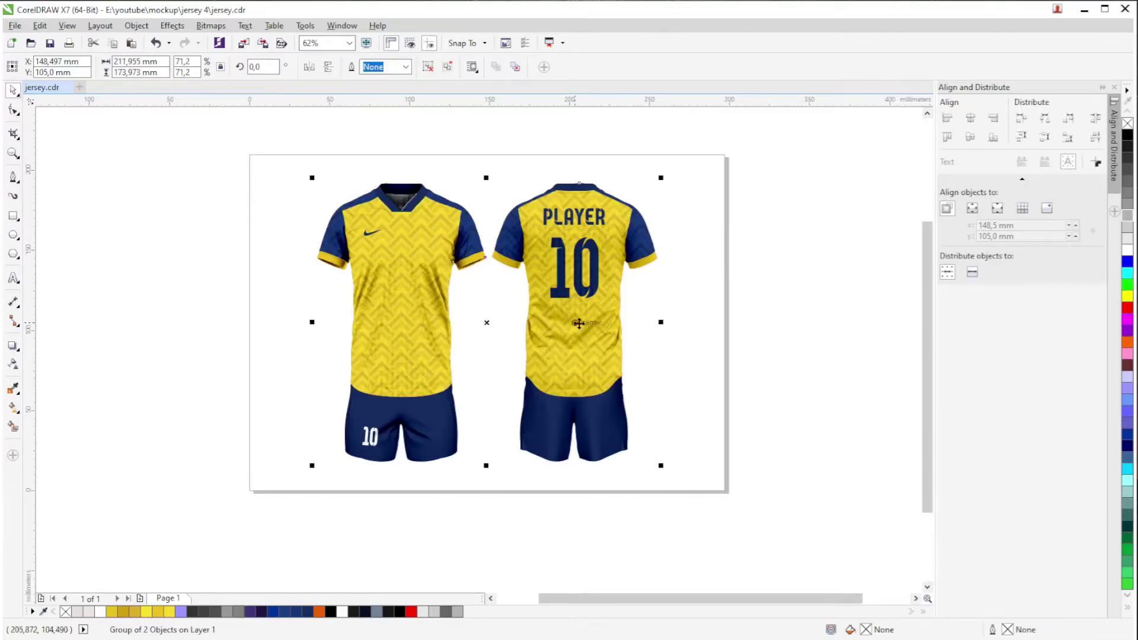
{"action": "key", "text": "Up"}
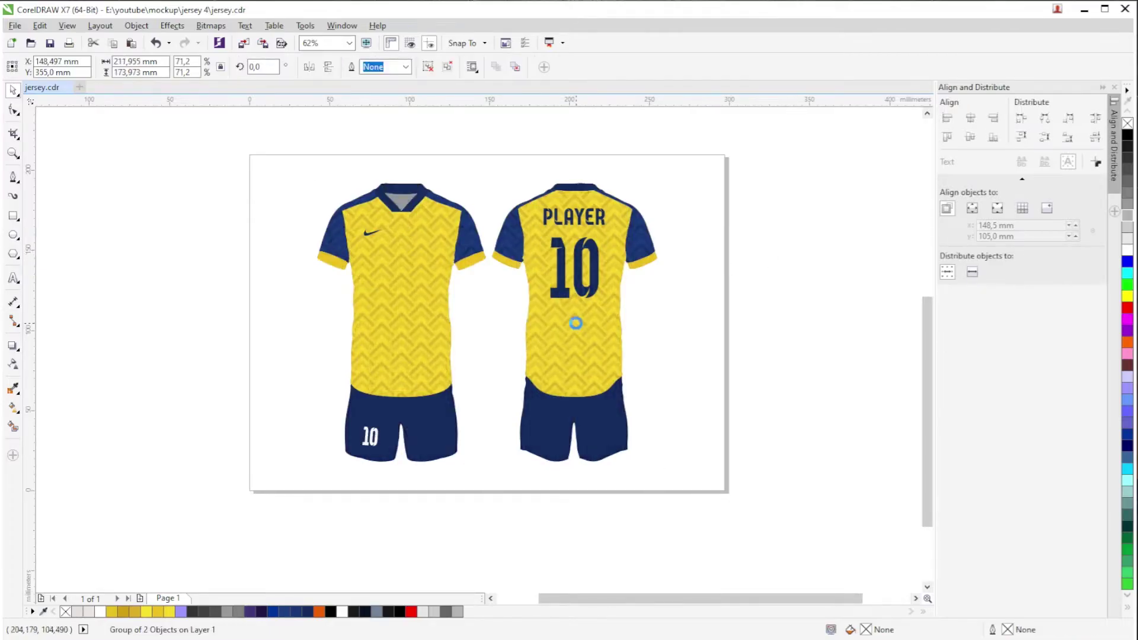
{"action": "key", "text": "Down"}
{"action": "key", "text": "Left"}
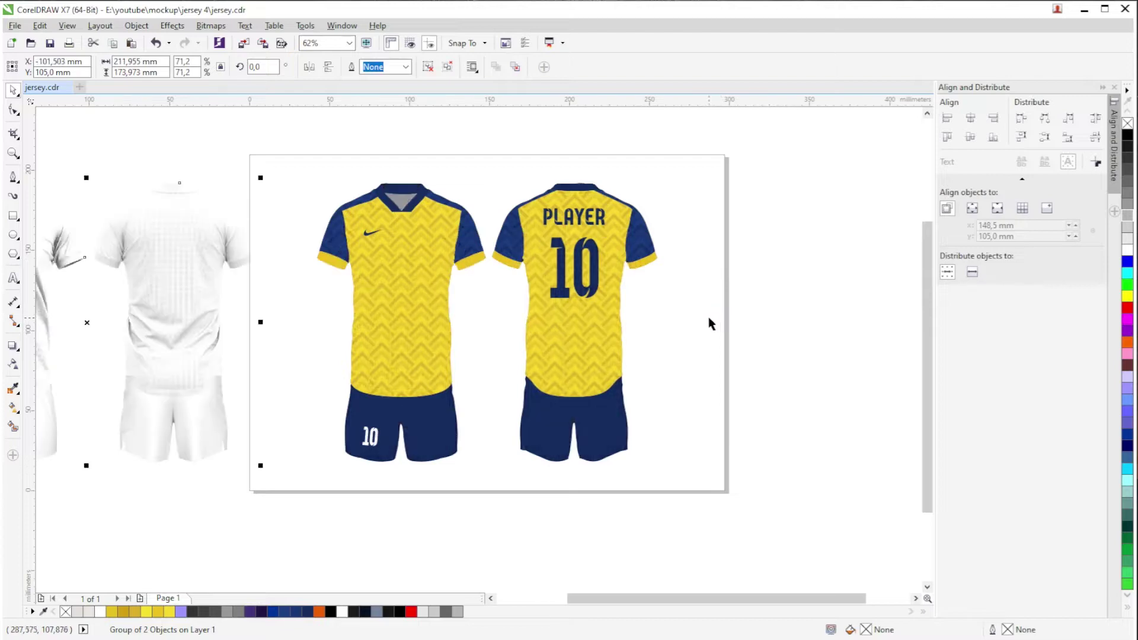
{"action": "key", "text": "Right"}
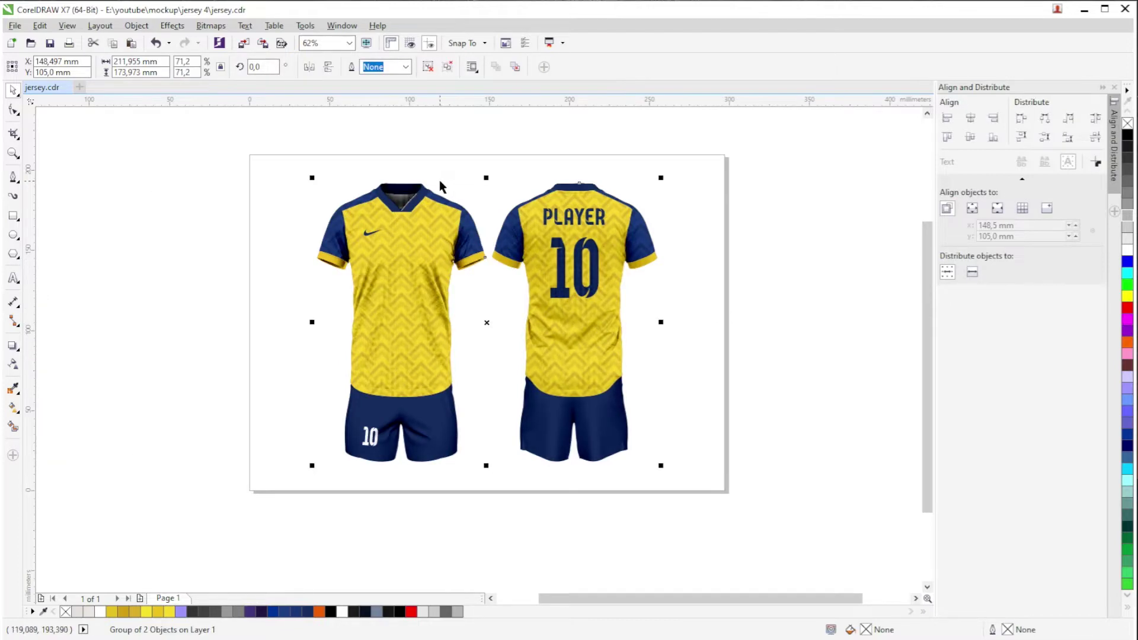
{"action": "left_click", "coordinate": [683, 259]}
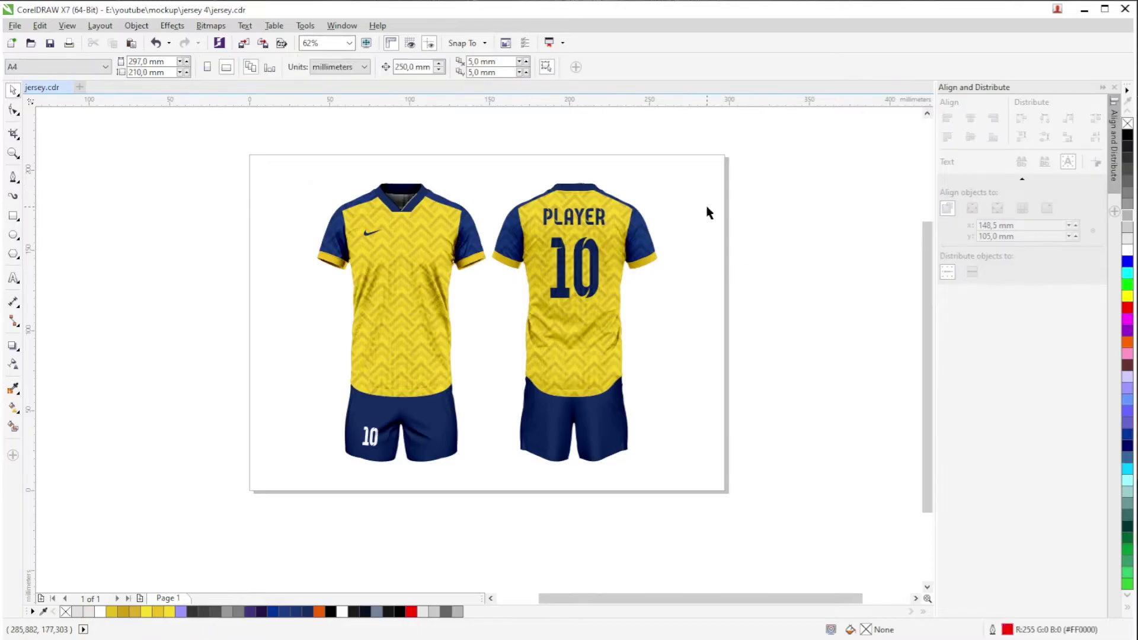
Examine the shaded back of the jersey up close.
{"action": "scroll", "coordinate": [687, 223], "scroll_direction": "up", "scroll_amount": 2}
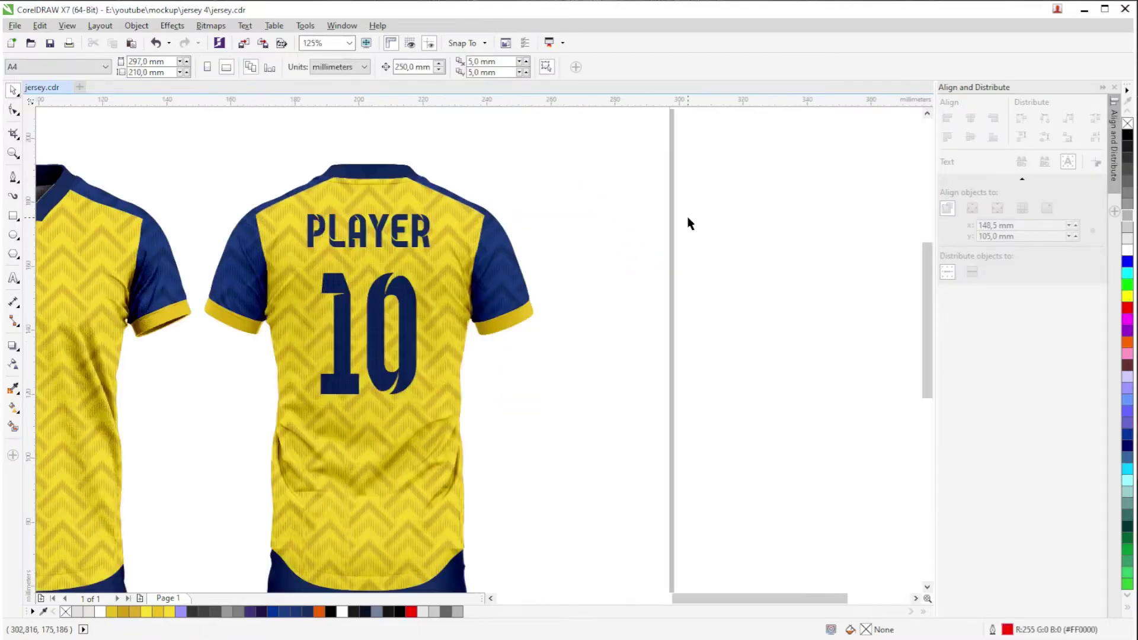
{"action": "left_click_drag", "start_coordinate": [598, 285], "coordinate": [697, 241]}
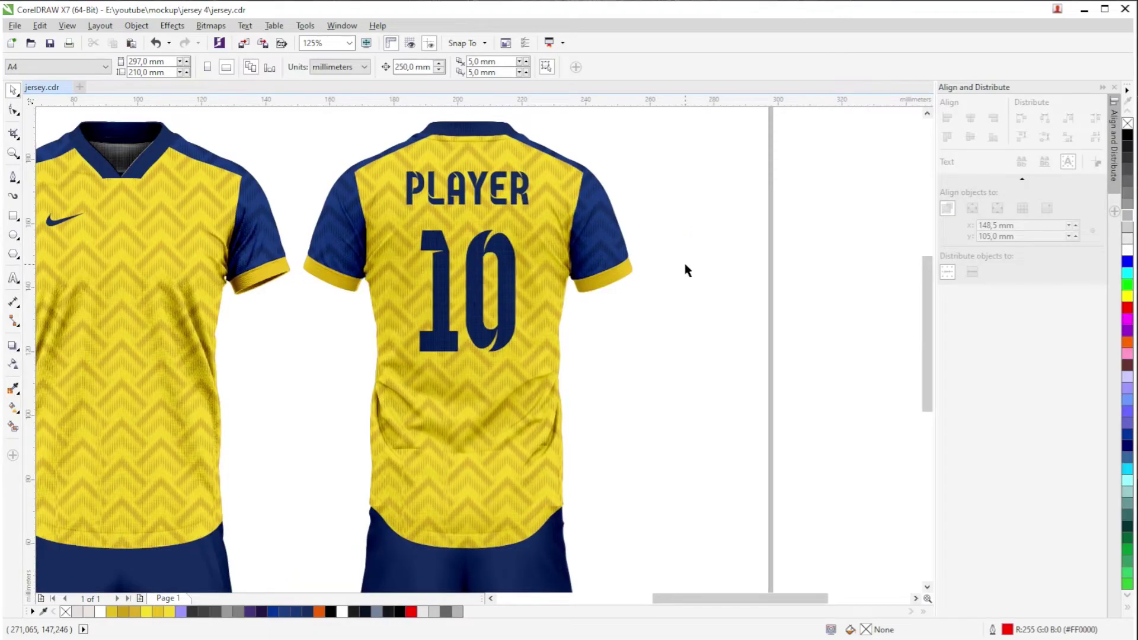
{"action": "scroll", "coordinate": [684, 263], "scroll_direction": "down", "scroll_amount": 2}
{"action": "left_click_drag", "start_coordinate": [687, 266], "coordinate": [647, 261]}
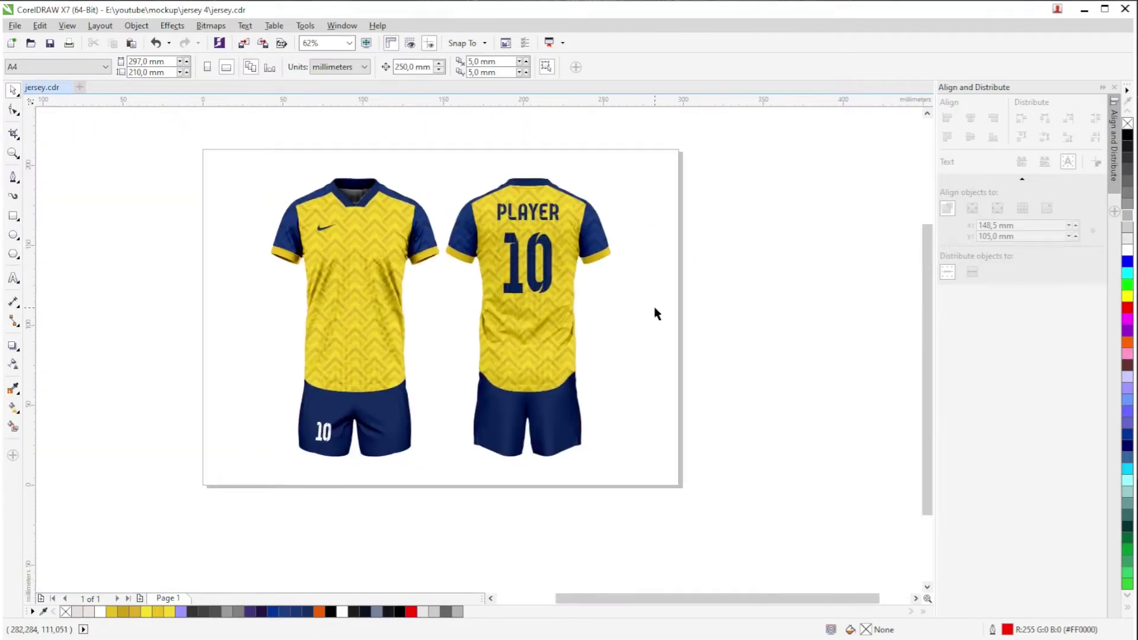
Group all the mockup objects on the page, and undo the grouping.
{"action": "left_click_drag", "start_coordinate": [651, 172], "coordinate": [210, 504]}
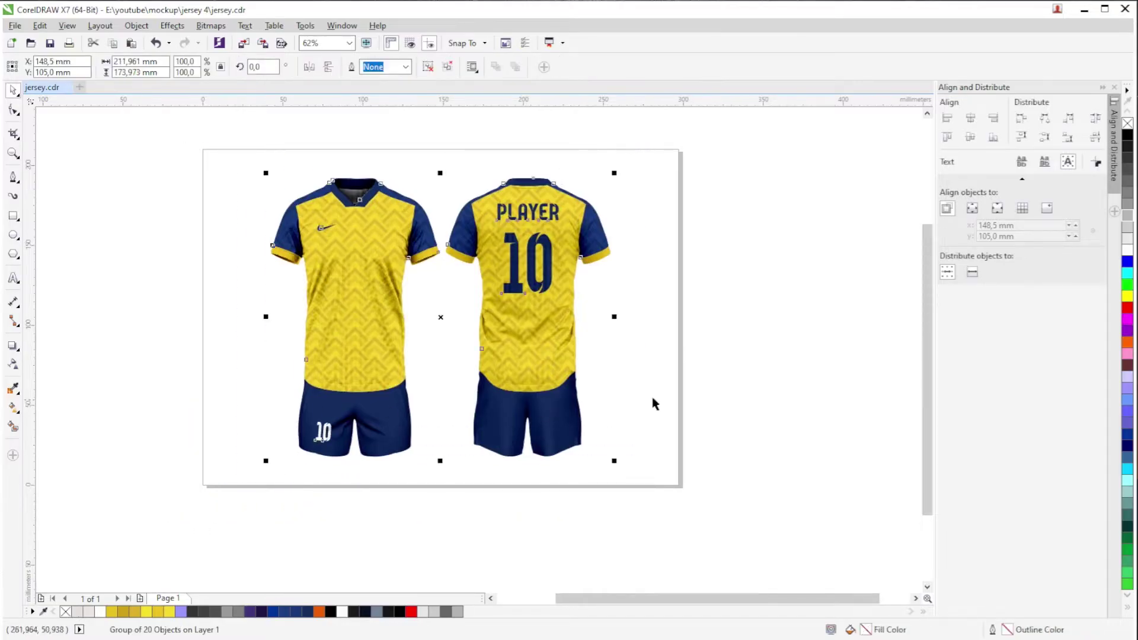
{"action": "key", "text": "ctrl+g"}
{"action": "left_click", "coordinate": [676, 208]}
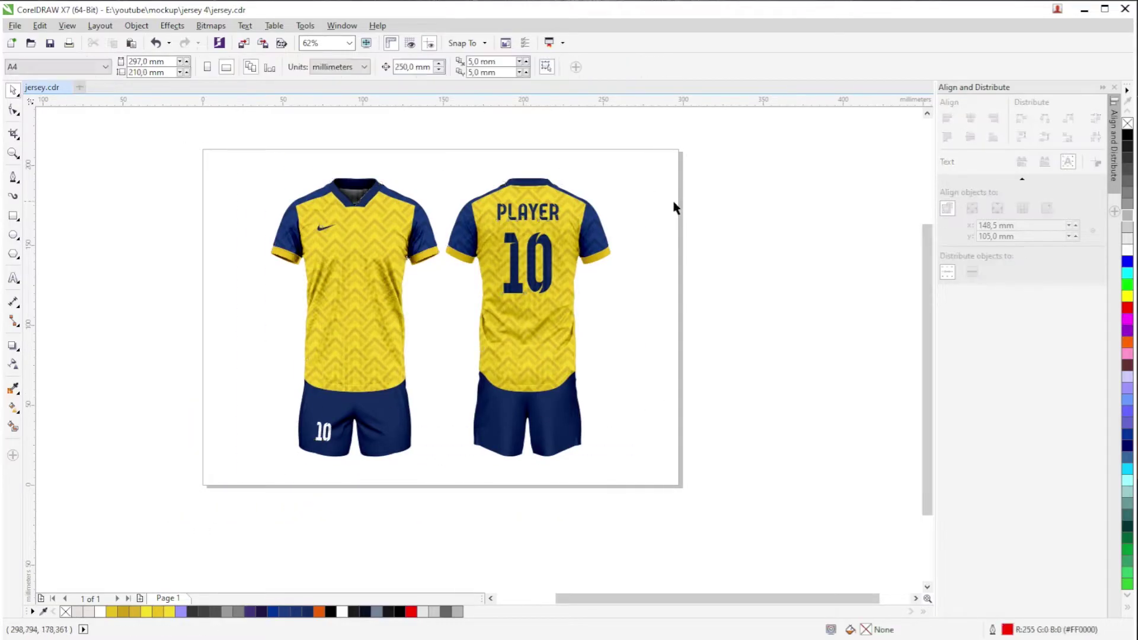
{"action": "left_click", "coordinate": [544, 356]}
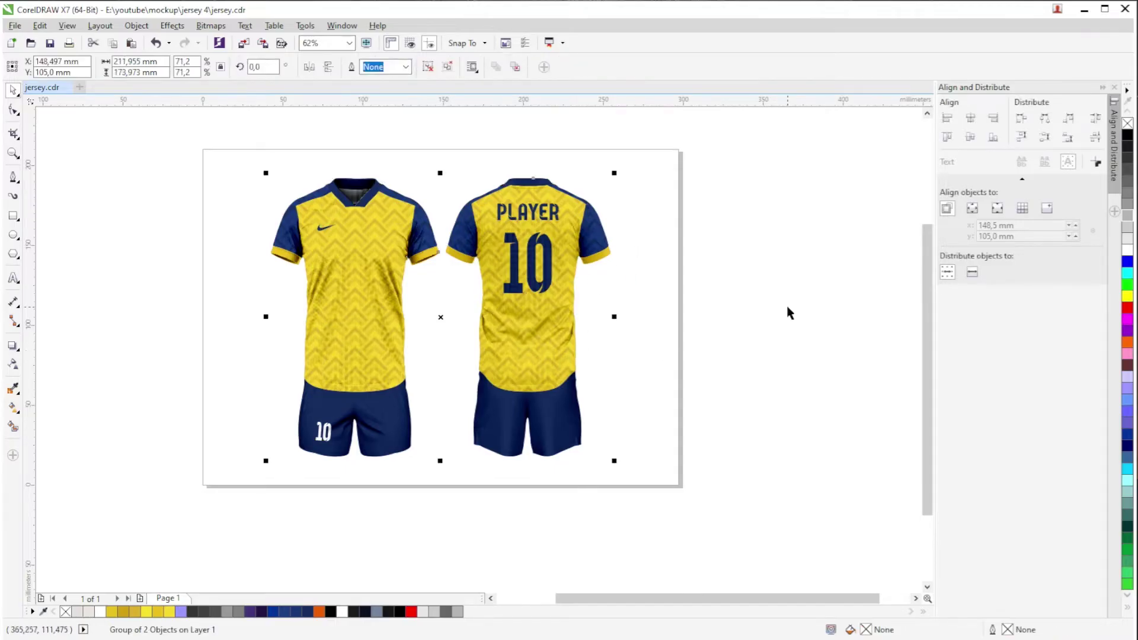
{"action": "key", "text": "ctrl+z"}
Move the shading group freely toward the right of the page and undo the move.
{"action": "left_click", "coordinate": [617, 356]}
{"action": "left_click", "coordinate": [507, 323]}
{"action": "left_click", "coordinate": [616, 260]}
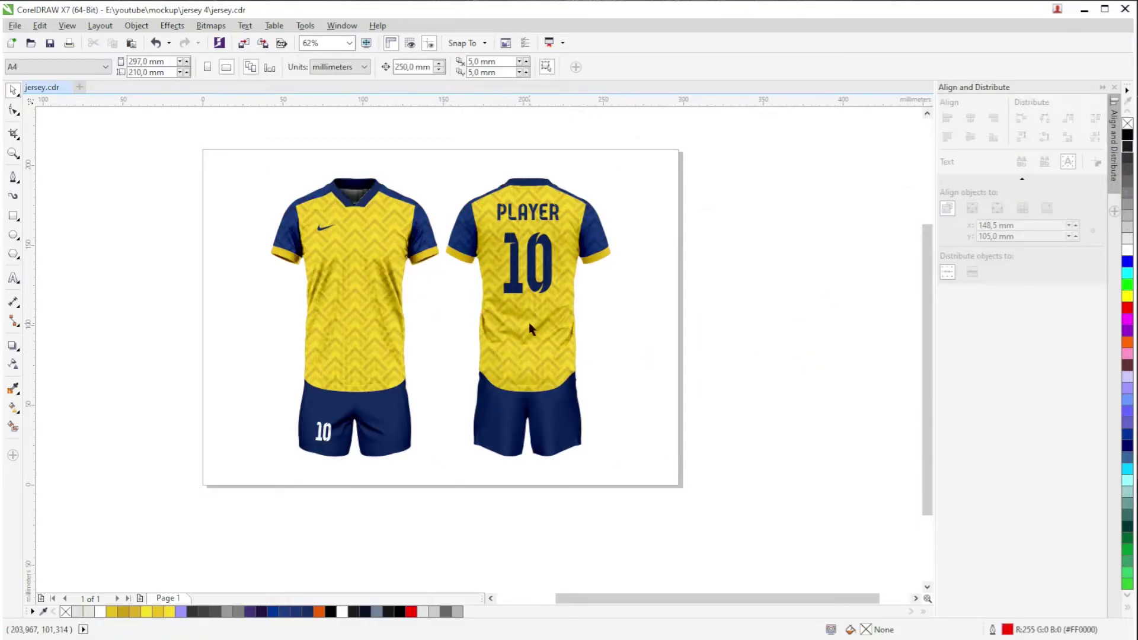
{"action": "left_click_drag", "start_coordinate": [529, 329], "coordinate": [752, 345]}
{"action": "key", "text": "ctrl+z"}
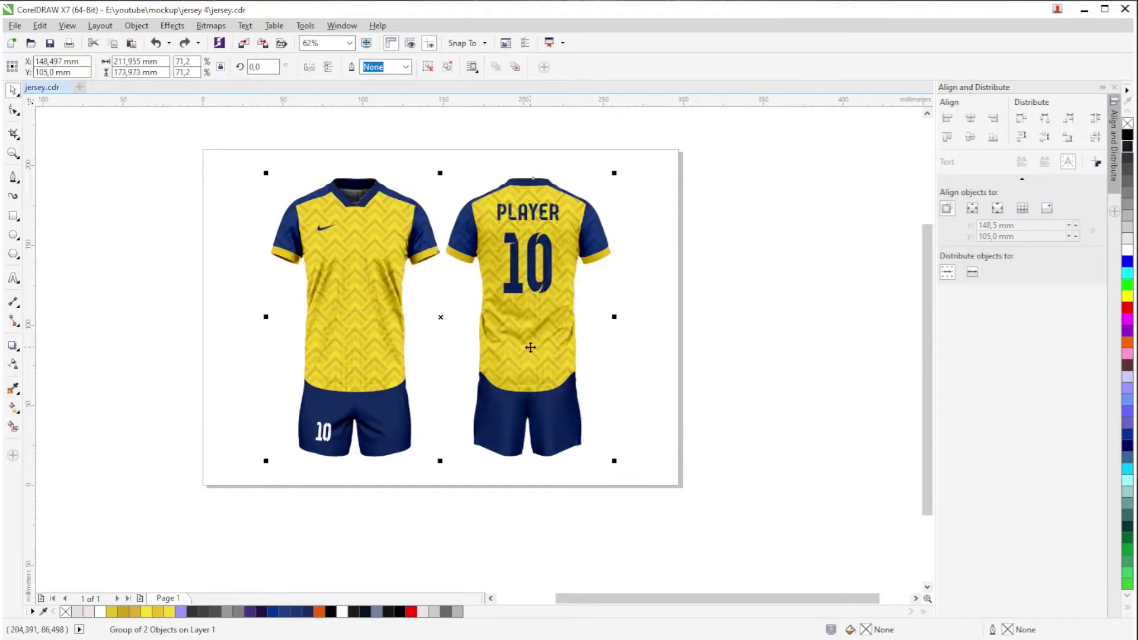
{"action": "key", "text": "ctrl+shift+z"}
{"action": "key", "text": "ctrl+z"}
Nudge the shading group 250 mm to the right, clear of the flat jersey design.
{"action": "key", "text": "Left"}
{"action": "key", "text": "Right"}
{"action": "key", "text": "Right"}
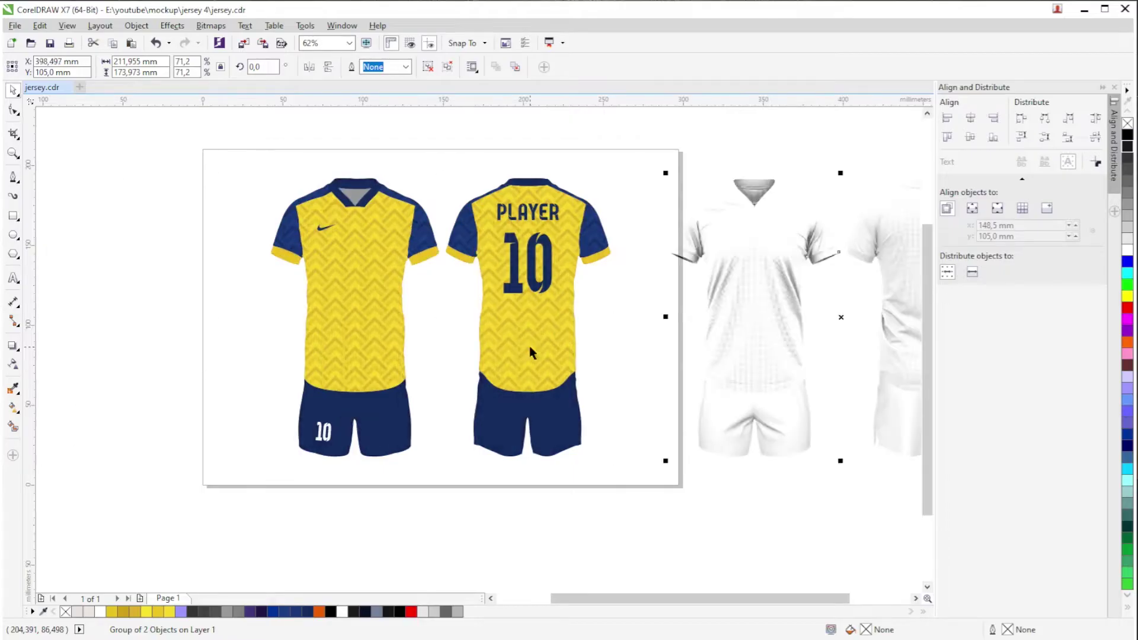
Extract the yellow chevron artwork from the jersey back's PowerClip frame.
{"action": "left_click", "coordinate": [536, 348]}
{"action": "left_click", "coordinate": [518, 320], "text": "ctrl"}
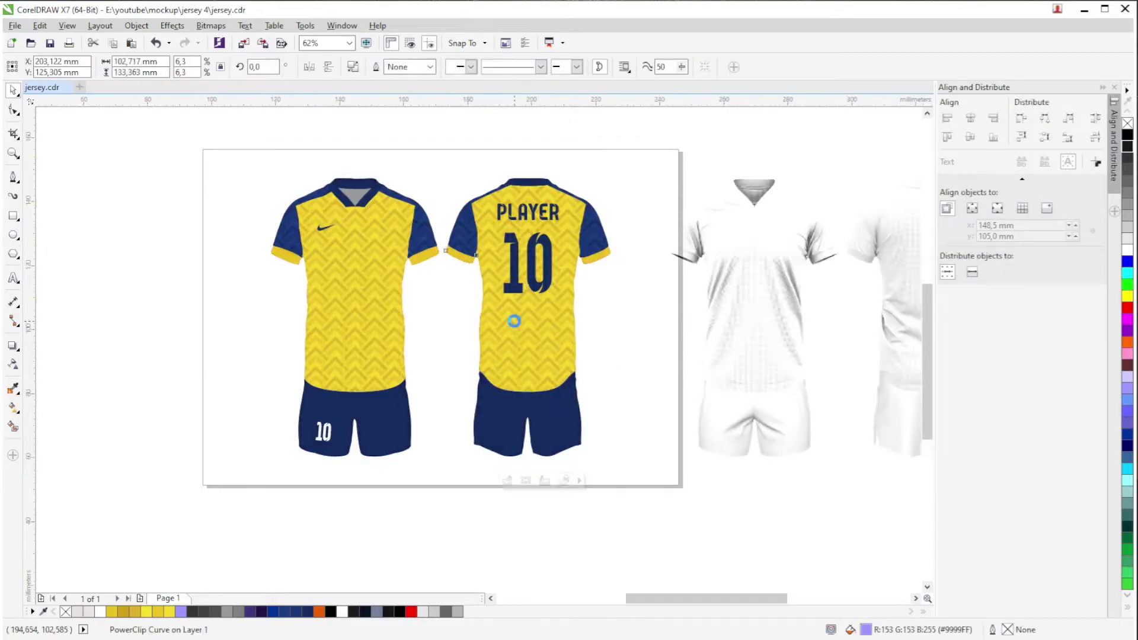
{"action": "scroll", "coordinate": [514, 321], "scroll_direction": "up", "scroll_amount": 4}
{"action": "scroll", "coordinate": [501, 316], "scroll_direction": "down", "scroll_amount": 2}
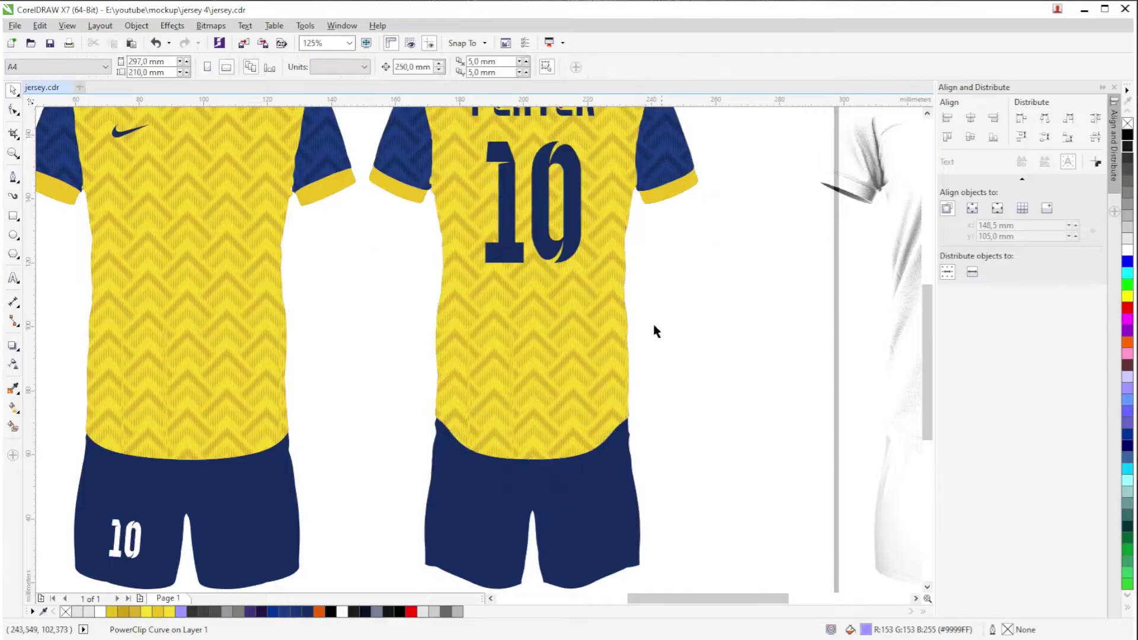
{"action": "left_click", "coordinate": [677, 387]}
{"action": "left_click", "coordinate": [551, 356]}
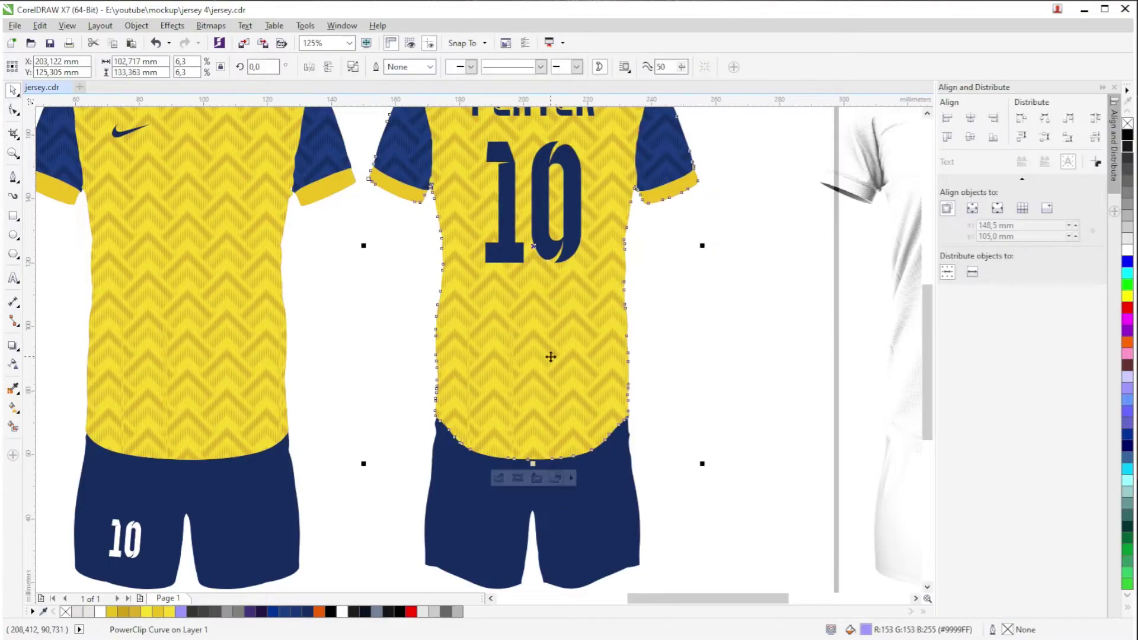
{"action": "left_click", "coordinate": [536, 478]}
Move the extracted chevron artwork left off the jersey back's frame, and undo the move.
{"action": "left_click_drag", "start_coordinate": [639, 383], "coordinate": [419, 395]}
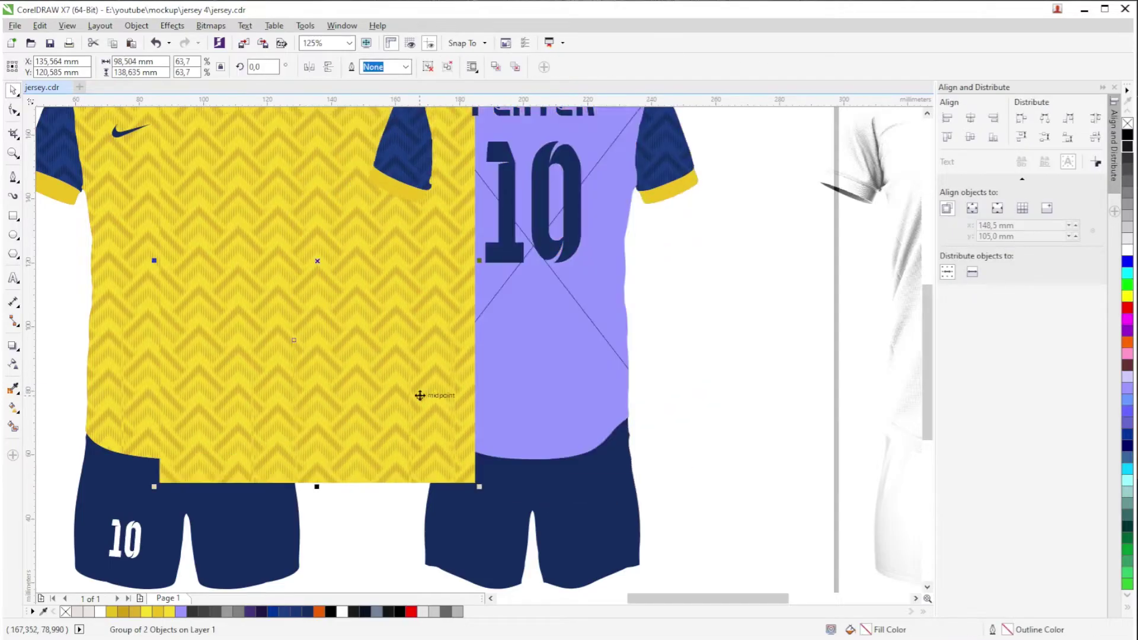
{"action": "key", "text": "ctrl+z"}
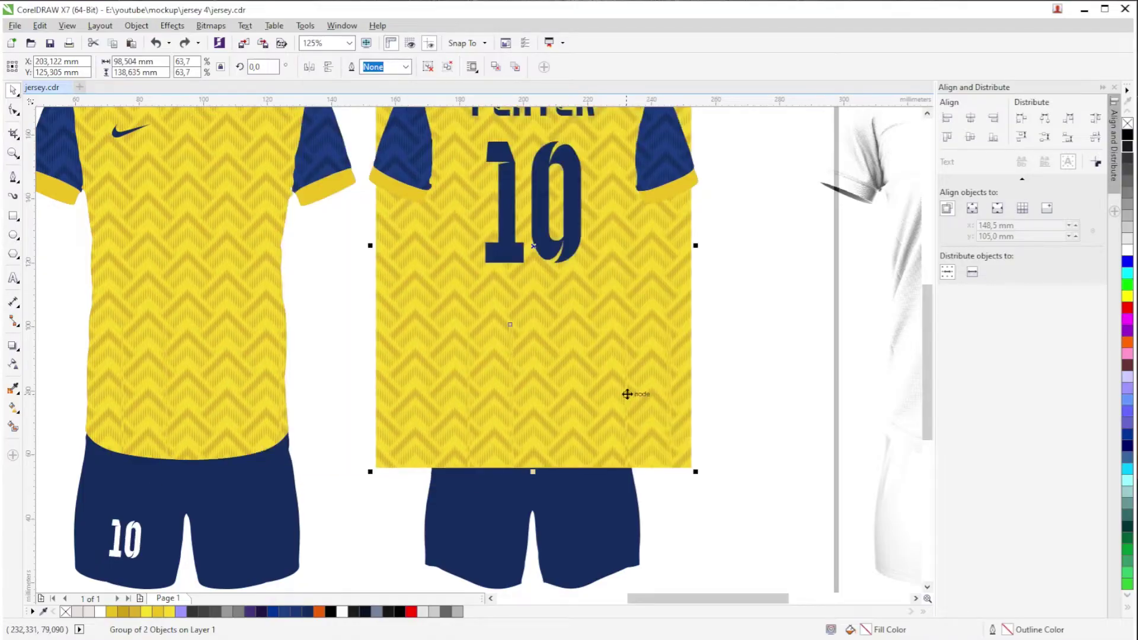
Nudge the extracted chevron artwork 250 mm up, clear of the jersey back.
{"action": "key", "text": "Up"}
{"action": "left_click", "coordinate": [638, 383]}
{"action": "scroll", "coordinate": [638, 384], "scroll_direction": "down", "scroll_amount": 3}
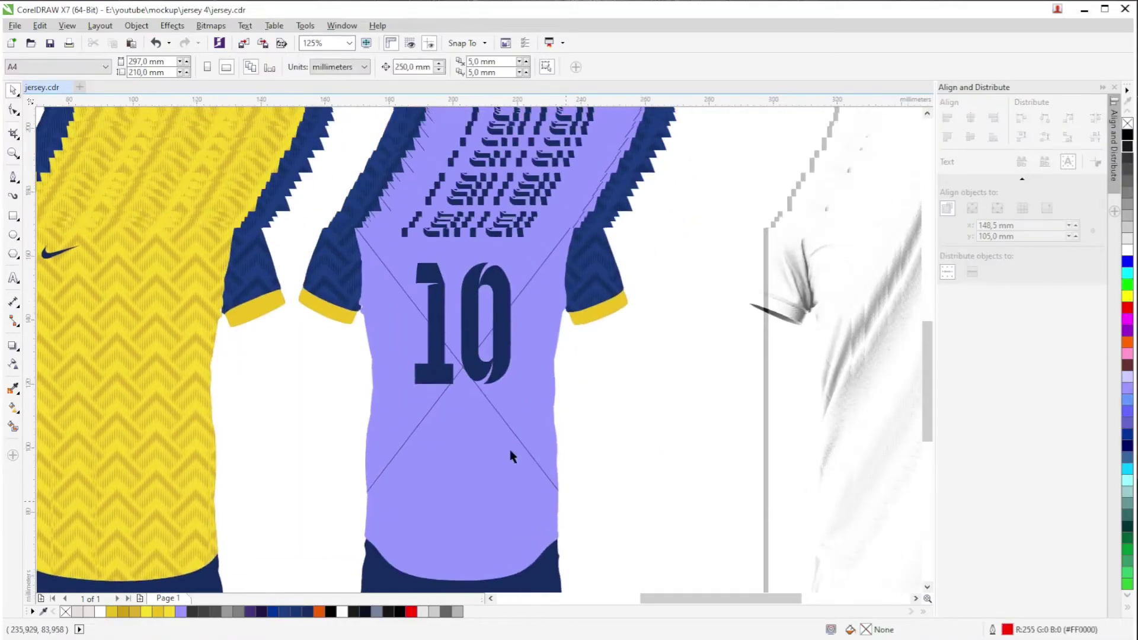
{"action": "scroll", "coordinate": [535, 364], "scroll_direction": "down", "scroll_amount": 2}
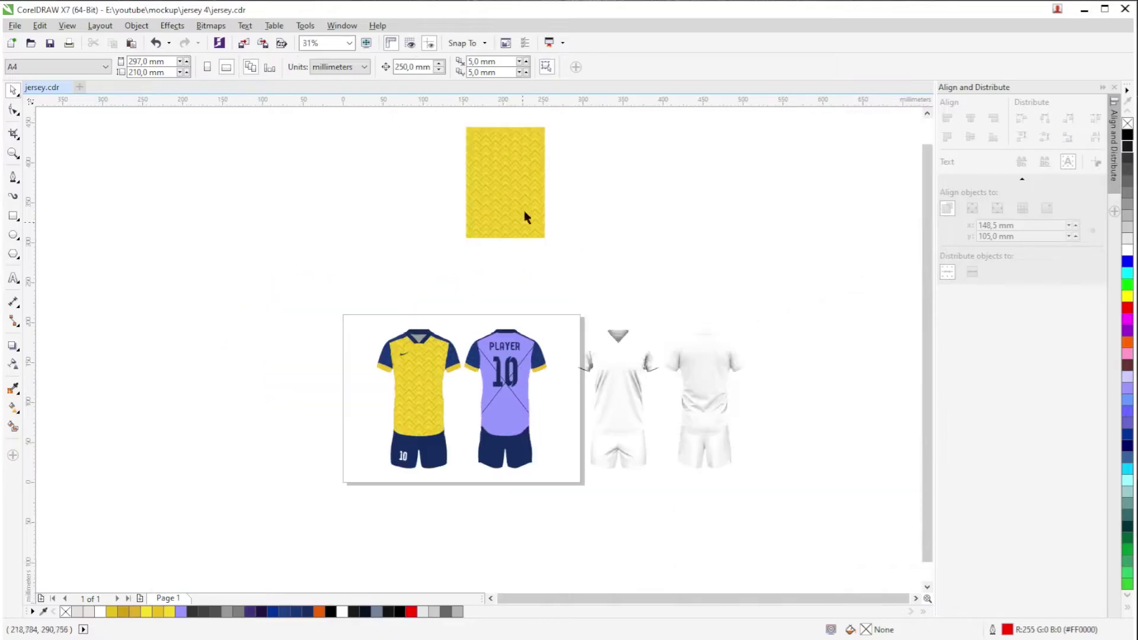
Draw a rectangle about 115 by 148 mm beside the extracted chevron artwork and fill it with medium gray (#808080).
{"action": "scroll", "coordinate": [517, 181], "scroll_direction": "up", "scroll_amount": 2}
{"action": "left_click", "coordinate": [517, 200]}
{"action": "left_click_drag", "start_coordinate": [539, 363], "coordinate": [464, 245]}
{"action": "left_click", "coordinate": [670, 287]}
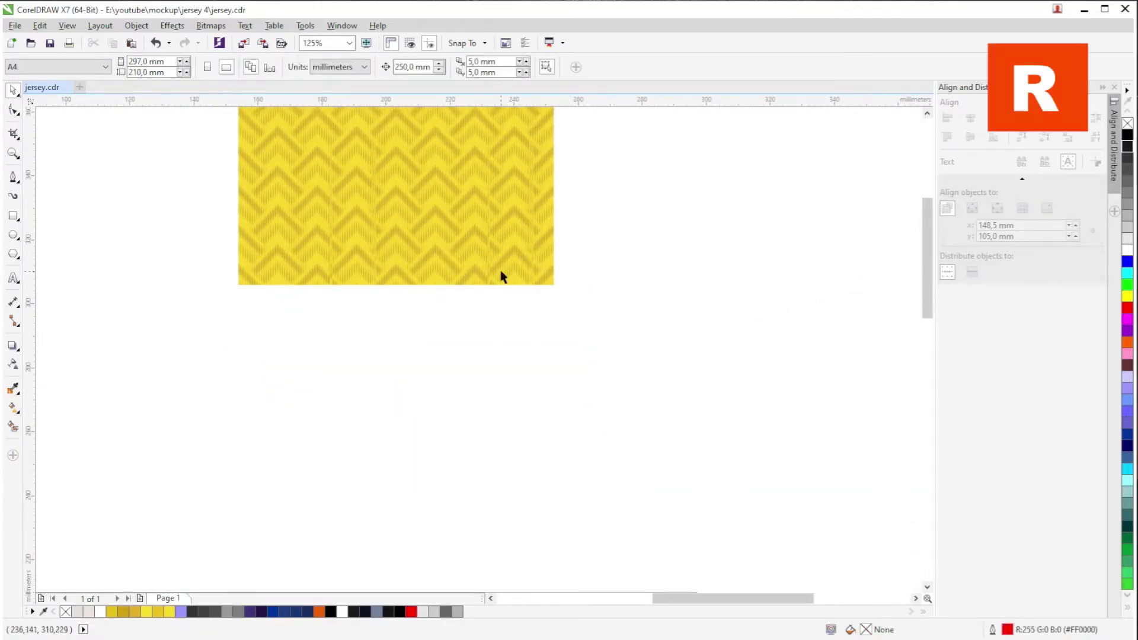
{"action": "scroll", "coordinate": [500, 274], "scroll_direction": "down", "scroll_amount": 2}
{"action": "left_click", "coordinate": [12, 216]}
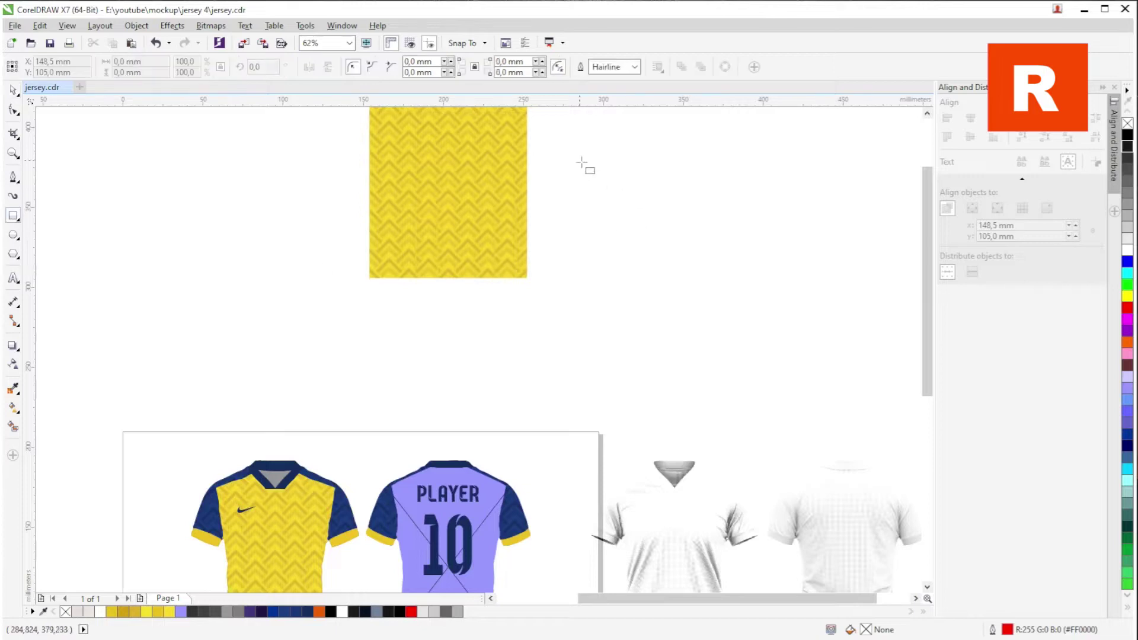
{"action": "left_click_drag", "start_coordinate": [579, 160], "coordinate": [763, 397]}
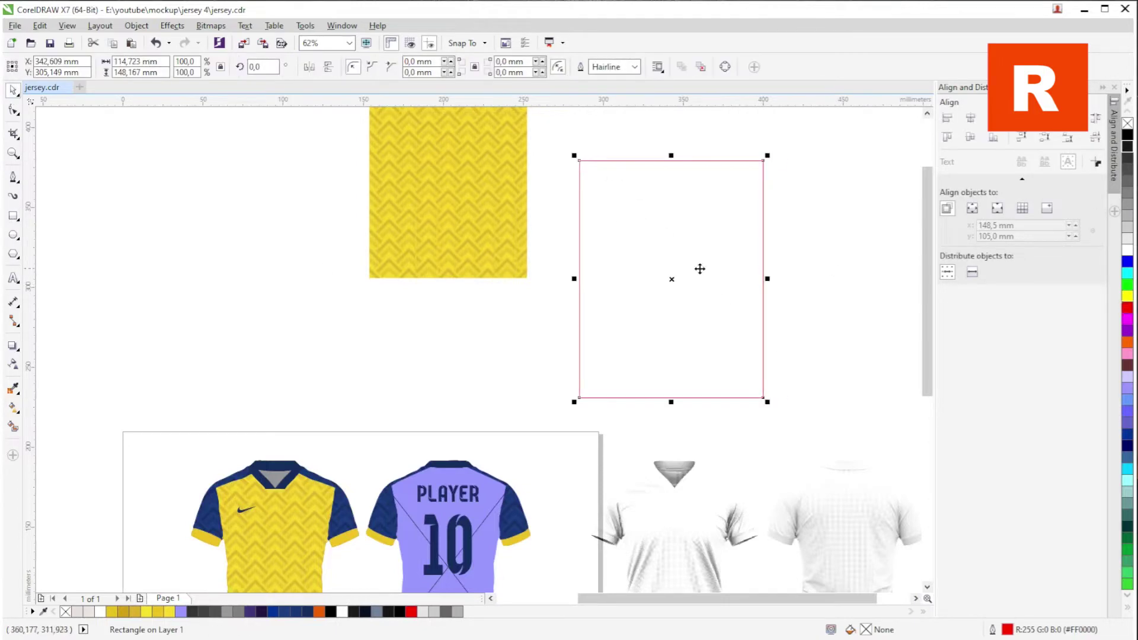
{"action": "left_click", "coordinate": [1126, 192]}
{"action": "left_click", "coordinate": [806, 242]}
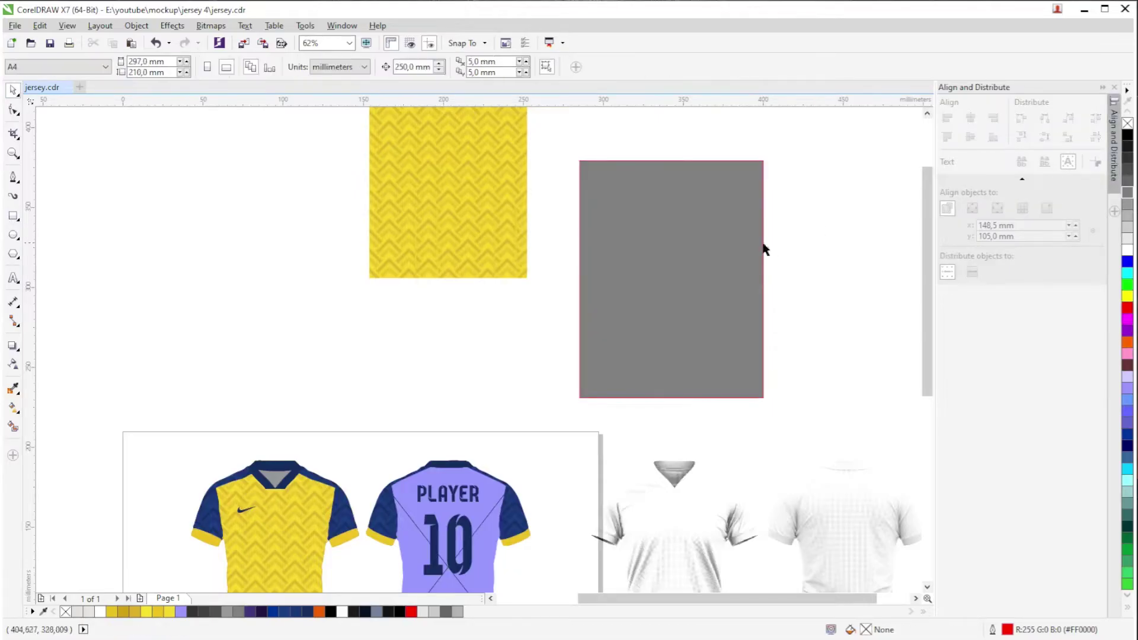
PowerClip the gray rectangle inside the jersey back's body shape.
{"action": "left_click_drag", "start_coordinate": [702, 268], "coordinate": [638, 183]}
{"action": "scroll", "coordinate": [638, 183], "scroll_direction": "down", "scroll_amount": 2}
{"action": "right_click", "coordinate": [638, 186]}
{"action": "left_click", "coordinate": [676, 195]}
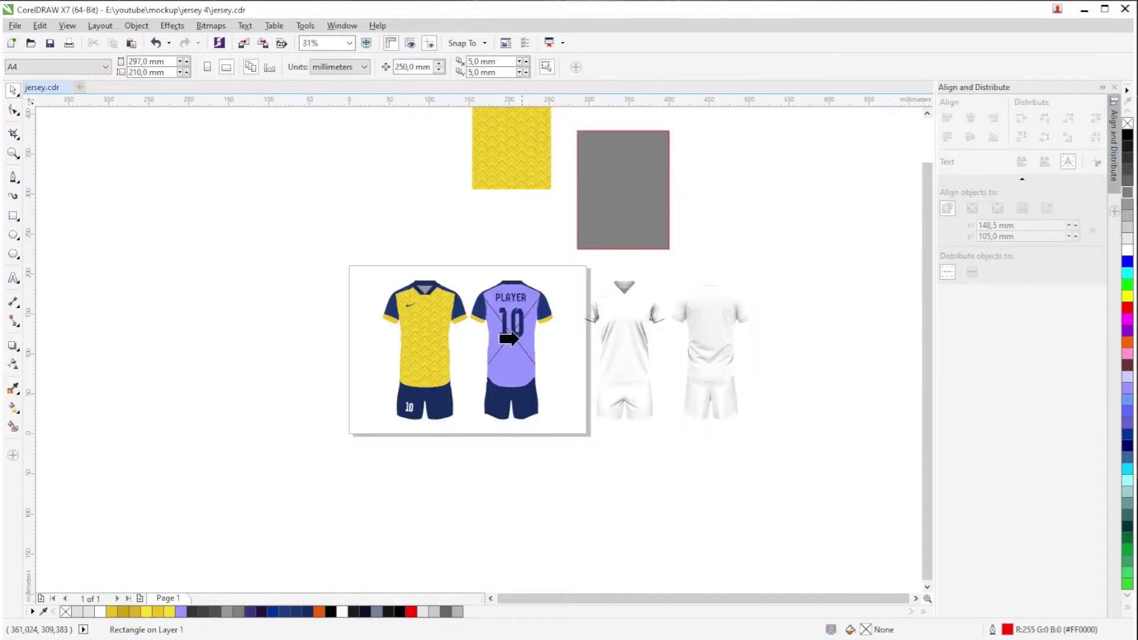
{"action": "left_click", "coordinate": [513, 342]}
{"action": "scroll", "coordinate": [512, 343], "scroll_direction": "up", "scroll_amount": 2}
{"action": "left_click", "coordinate": [581, 334]}
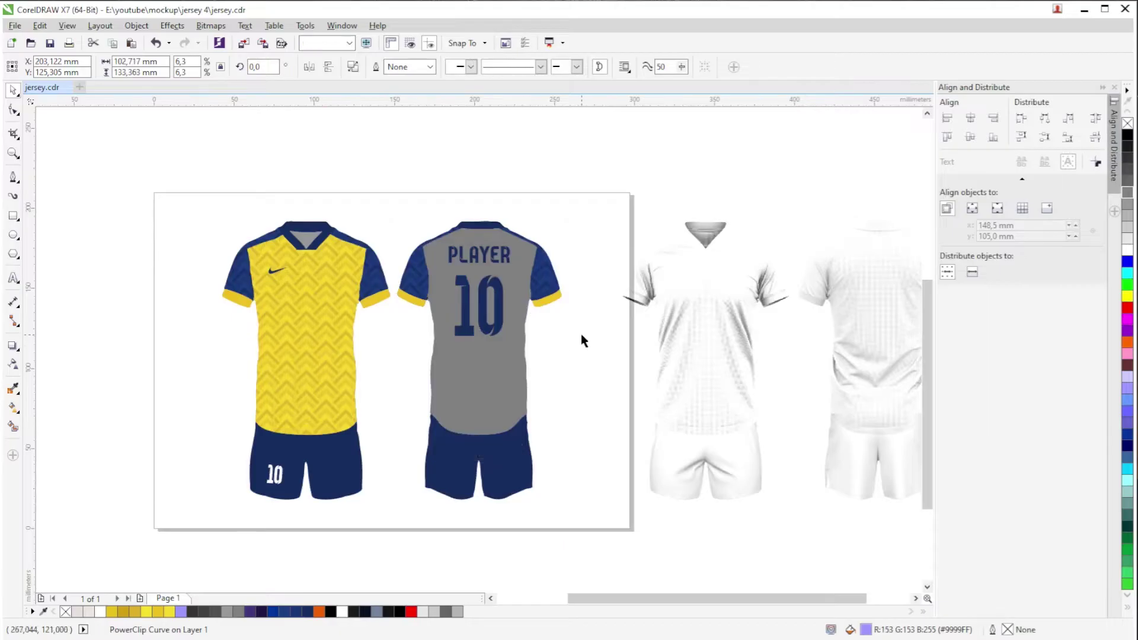
Undo the gray rectangle's PowerClip on the jersey back and delete the rectangle.
{"action": "scroll", "coordinate": [567, 230], "scroll_direction": "down", "scroll_amount": 1}
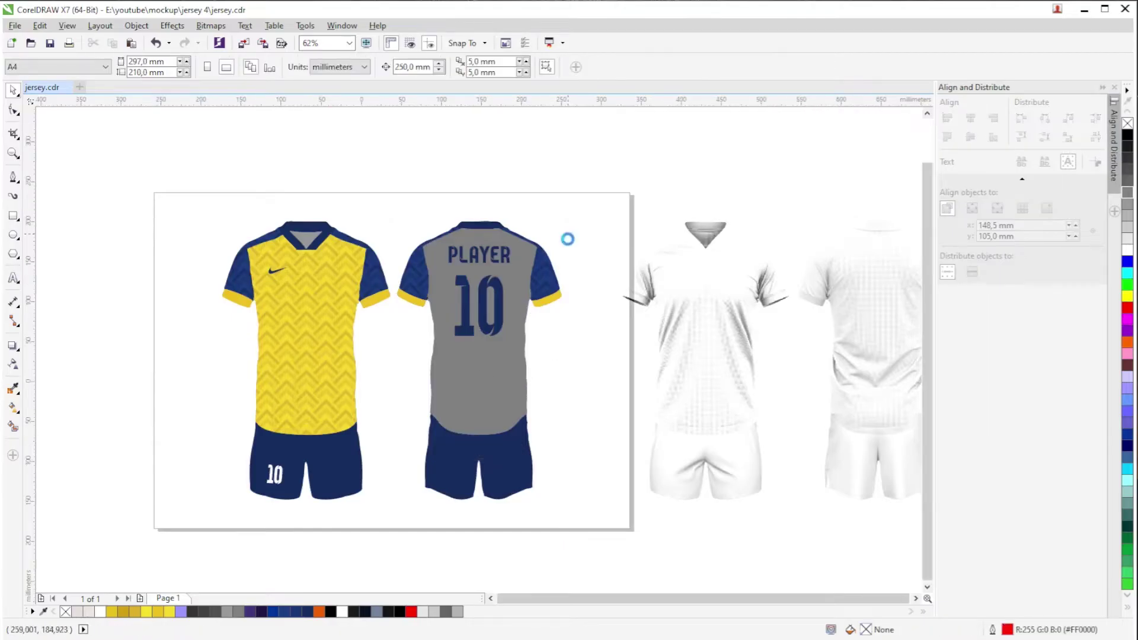
{"action": "key", "text": "ctrl+z"}
{"action": "left_click_drag", "start_coordinate": [660, 129], "coordinate": [621, 219]}
{"action": "left_click", "coordinate": [617, 257]}
{"action": "scroll", "coordinate": [587, 326], "scroll_direction": "up", "scroll_amount": 2}
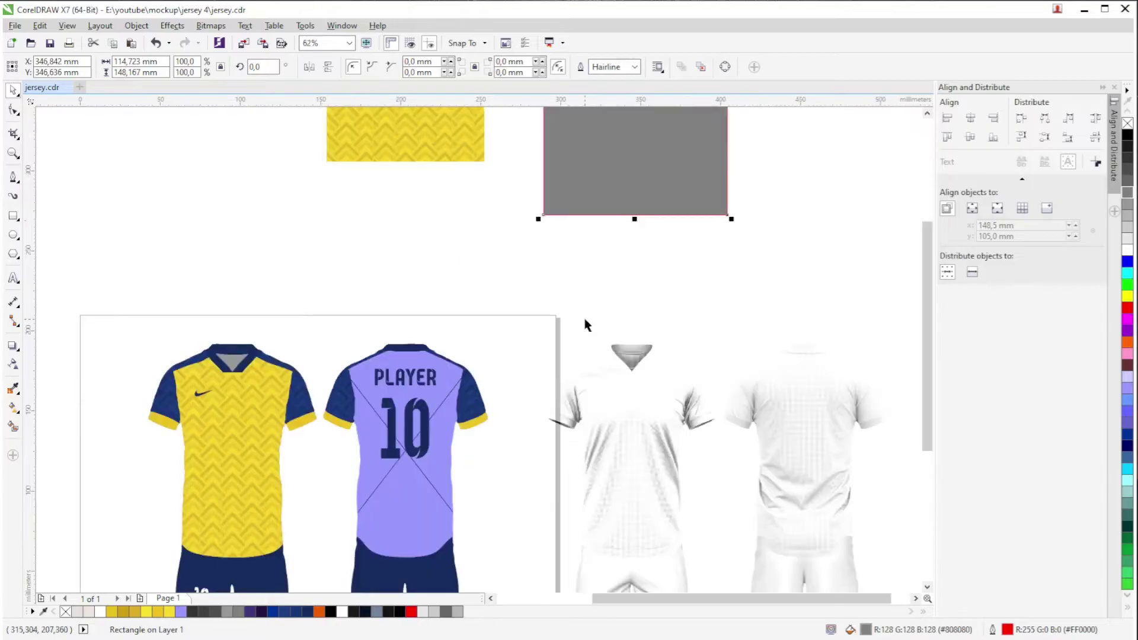
{"action": "key", "text": "Delete"}
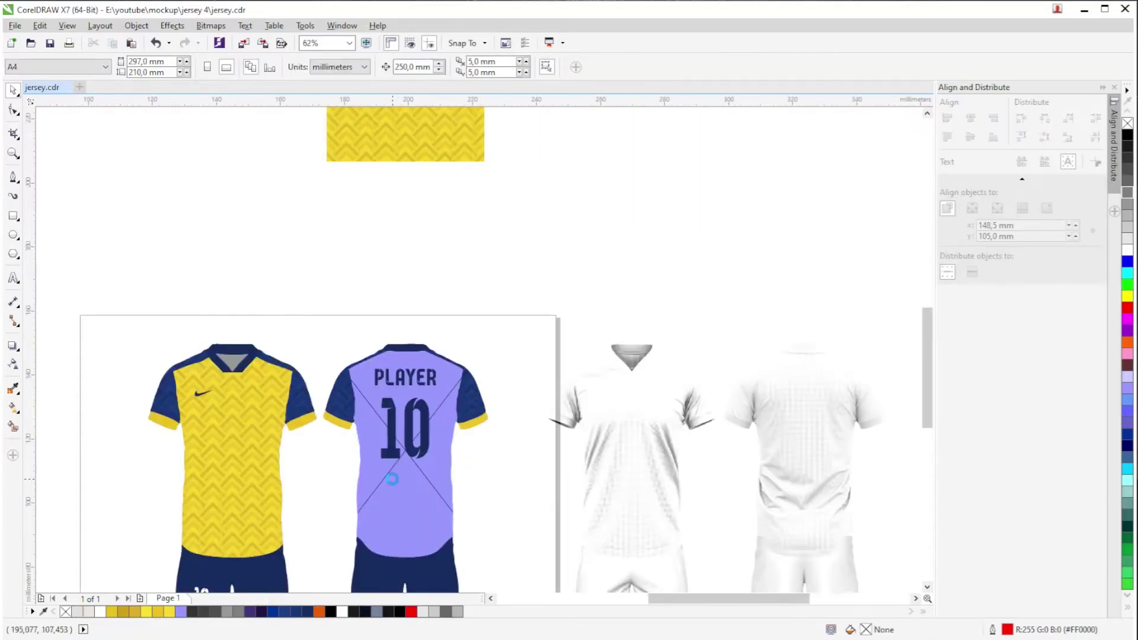
Set the frame type of the jersey back's empty PowerClip shape to None.
{"action": "scroll", "coordinate": [409, 489], "scroll_direction": "up", "scroll_amount": 2}
{"action": "left_click", "coordinate": [428, 481]}
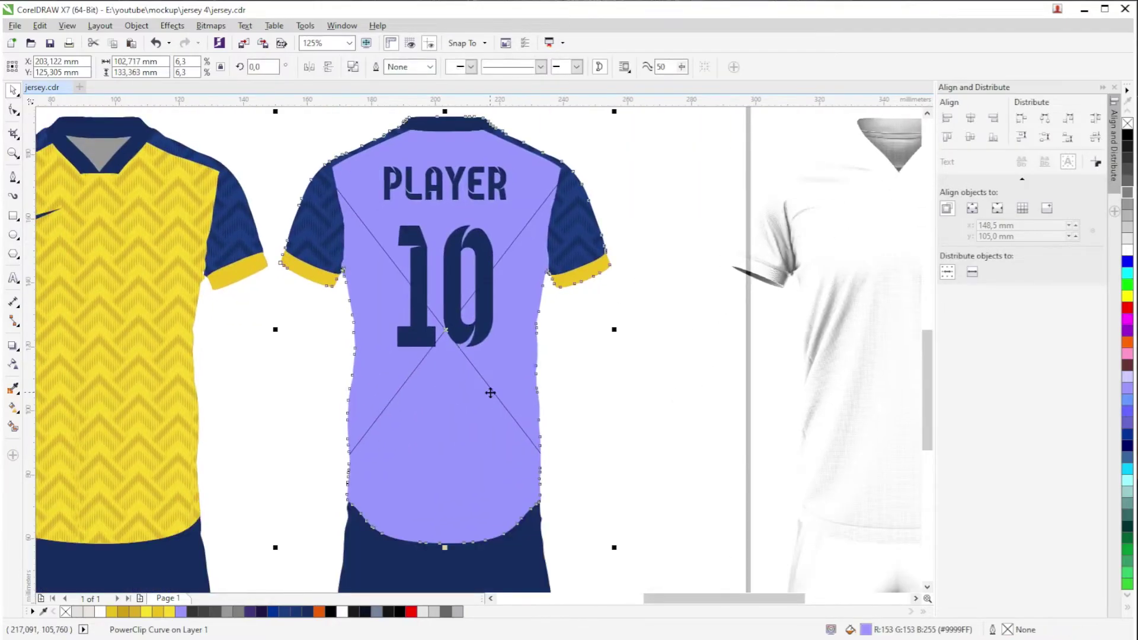
{"action": "right_click", "coordinate": [490, 393]}
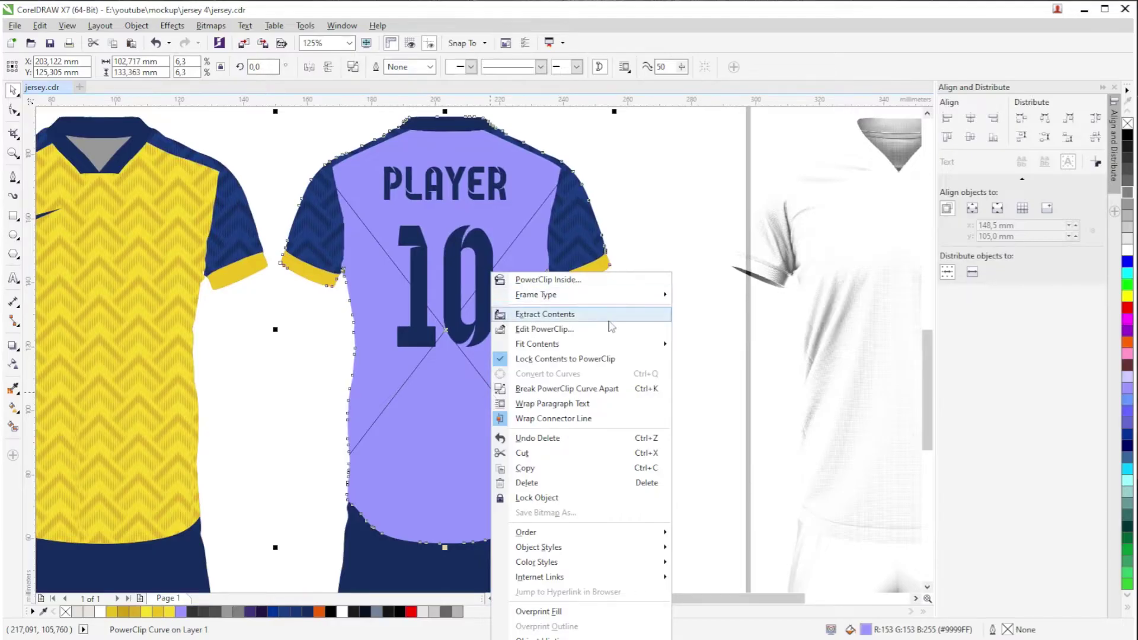
{"action": "left_click", "coordinate": [635, 401]}
{"action": "left_click", "coordinate": [481, 401]}
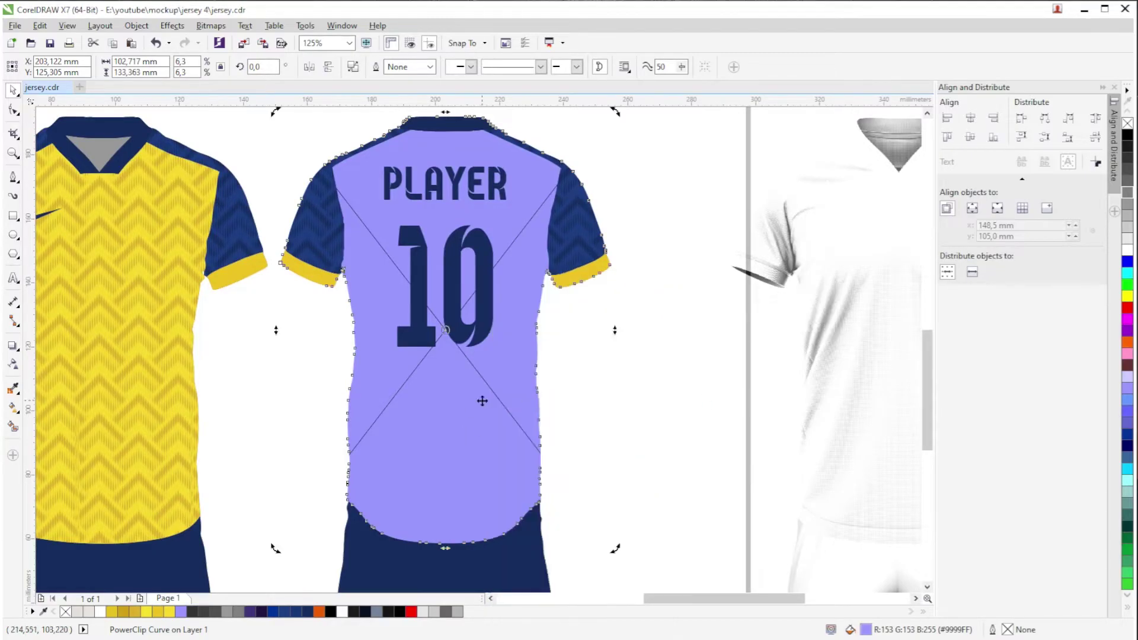
{"action": "right_click", "coordinate": [481, 402]}
{"action": "mouse_move", "coordinate": [572, 296]}
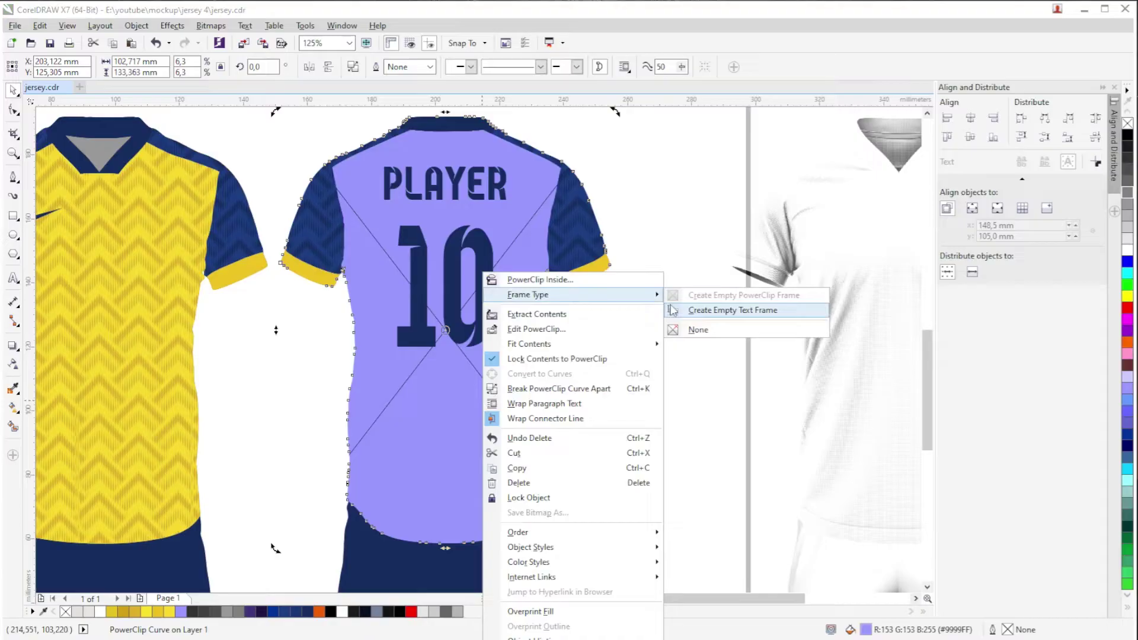
{"action": "left_click", "coordinate": [703, 333]}
{"action": "key", "text": "Escape"}
Nudge the shading group 250 mm left over the flat jersey design and 250 mm back to the right.
{"action": "scroll", "coordinate": [516, 386], "scroll_direction": "down", "scroll_amount": 2}
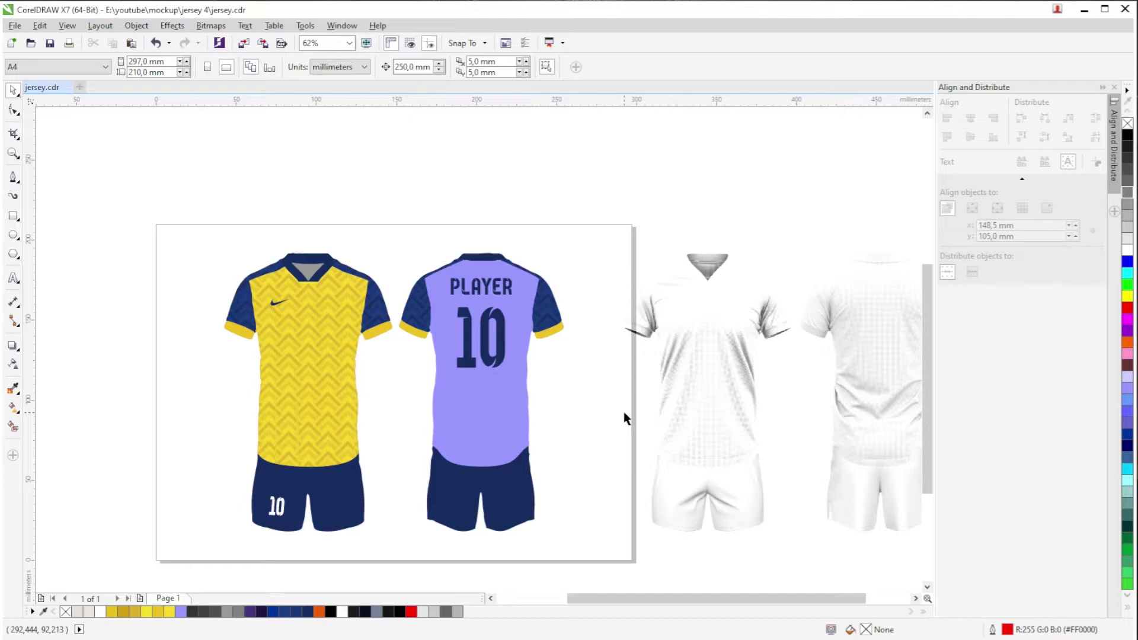
{"action": "left_click", "coordinate": [714, 327]}
{"action": "key", "text": "p"}
{"action": "key", "text": "Right"}
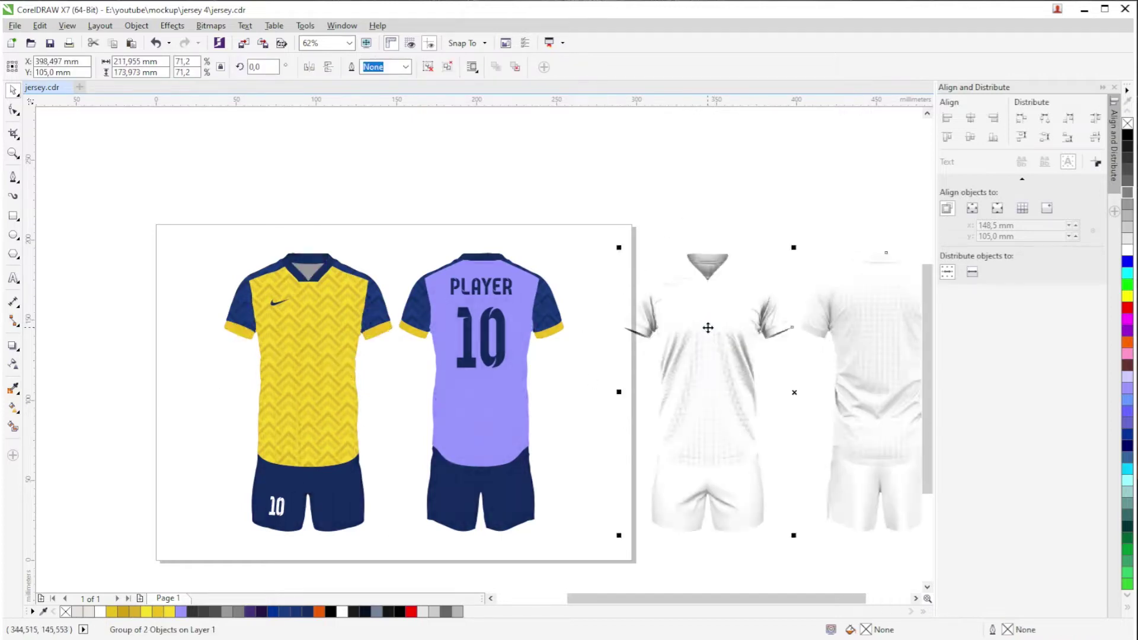
{"action": "key", "text": "Left"}
{"action": "left_click_drag", "start_coordinate": [580, 232], "coordinate": [485, 279]}
{"action": "key", "text": "Right"}
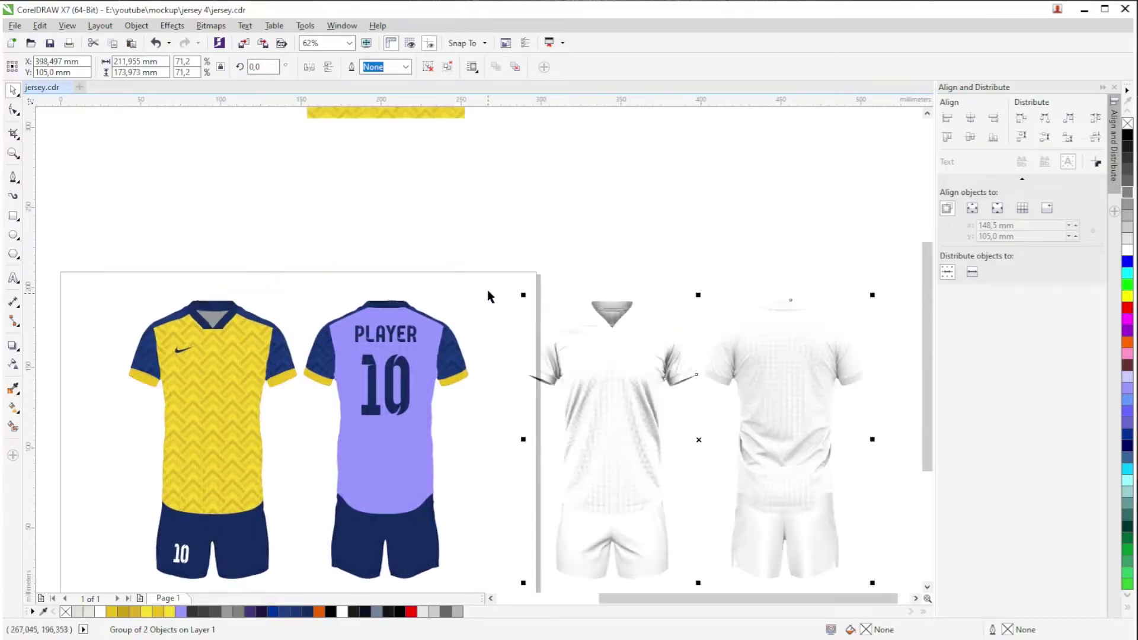
Nudge the extracted chevron artwork 250 mm down over the jersey back and 250 mm back up.
{"action": "left_click", "coordinate": [421, 117]}
{"action": "key", "text": "Down"}
{"action": "key", "text": "Up"}
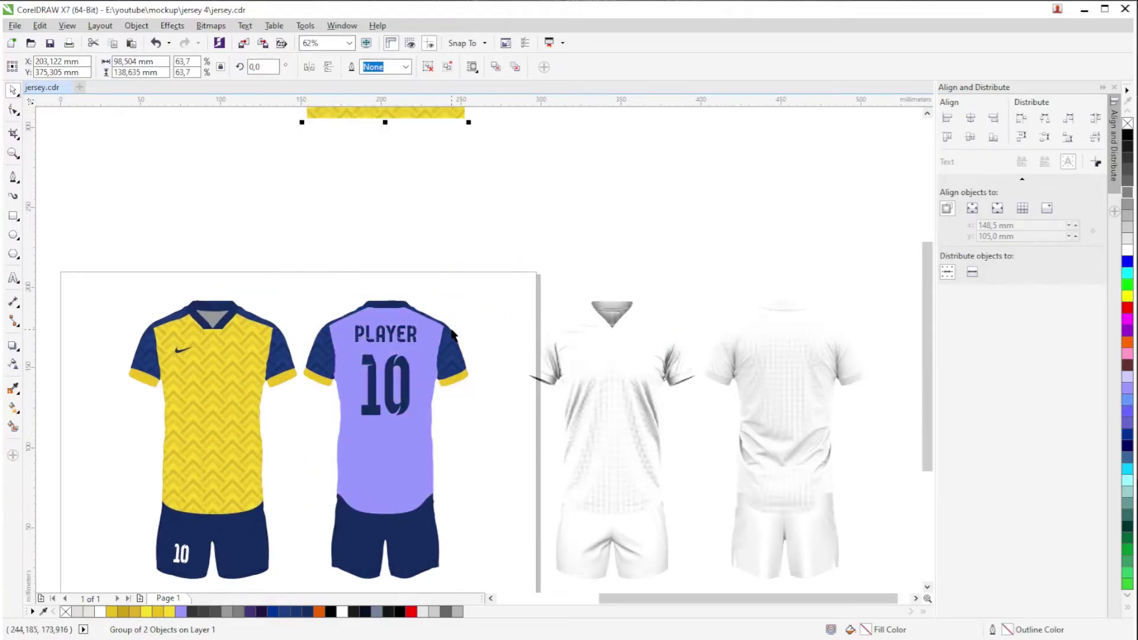
PowerClip the yellow chevron artwork inside the jersey back's body shape.
{"action": "left_click_drag", "start_coordinate": [446, 195], "coordinate": [464, 293]}
{"action": "right_click", "coordinate": [418, 176]}
{"action": "left_click", "coordinate": [465, 184]}
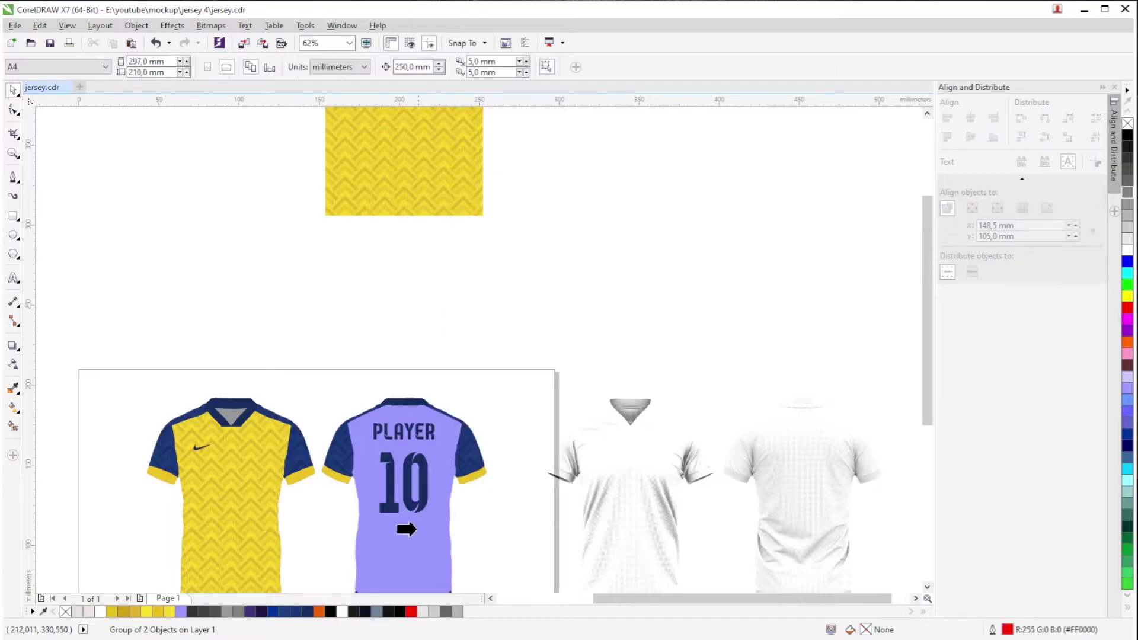
{"action": "left_click", "coordinate": [407, 508]}
{"action": "key", "text": "Escape"}
Examine the shoulders, collar and sleeve seams of the flat jersey front up close.
{"action": "scroll", "coordinate": [386, 312], "scroll_direction": "up", "scroll_amount": 3}
{"action": "scroll", "coordinate": [387, 313], "scroll_direction": "up", "scroll_amount": 4}
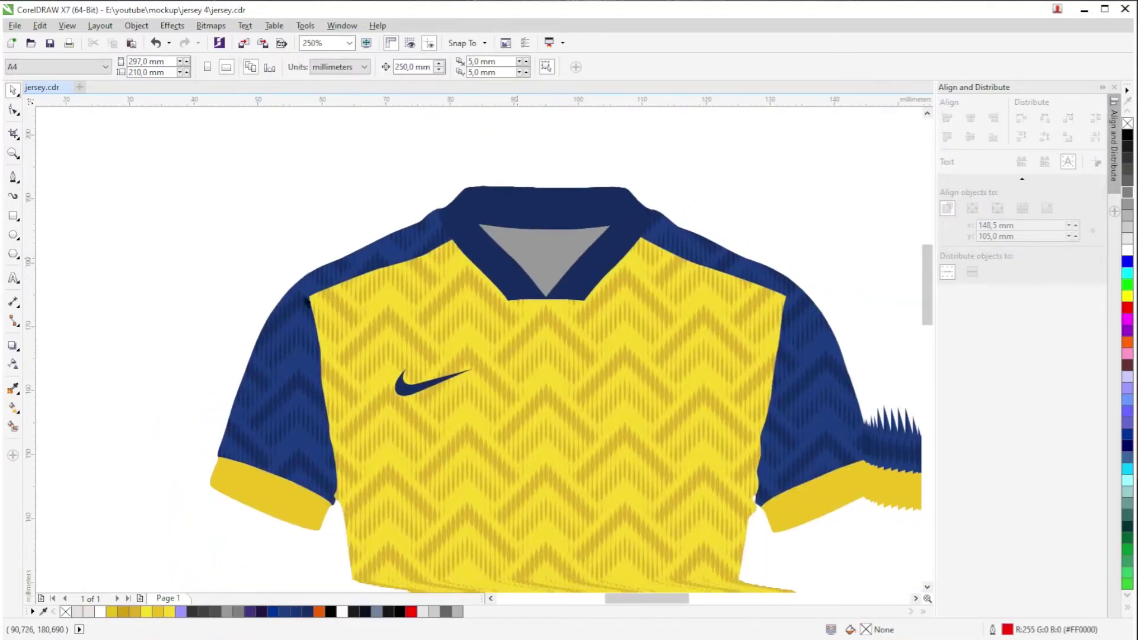
{"action": "scroll", "coordinate": [428, 326], "scroll_direction": "up", "scroll_amount": 2}
{"action": "scroll", "coordinate": [396, 261], "scroll_direction": "down", "scroll_amount": 4}
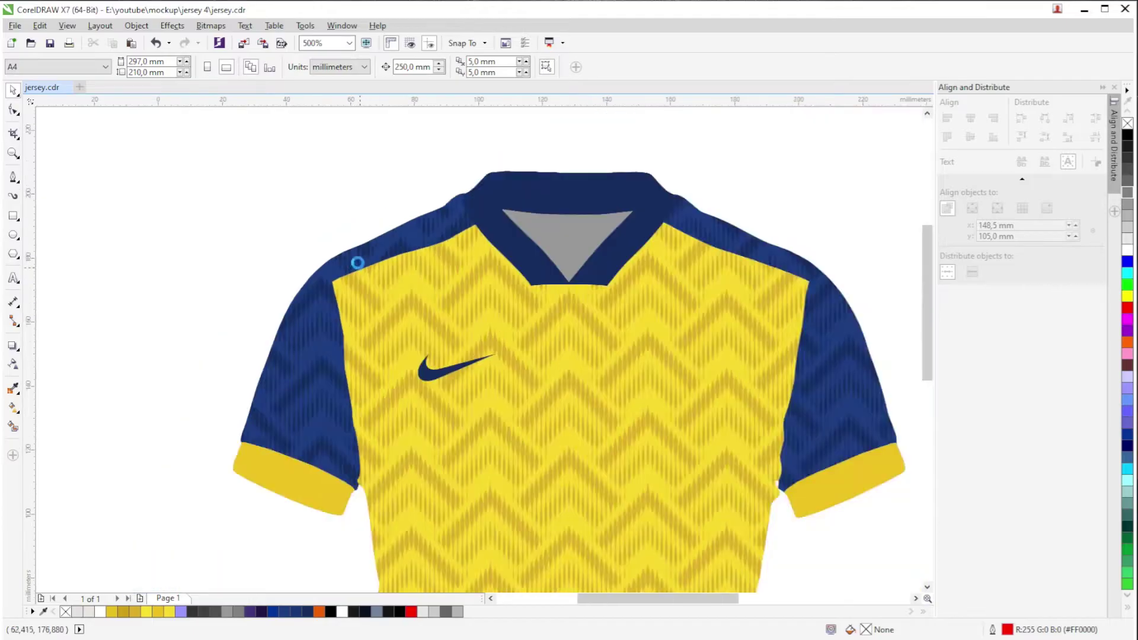
{"action": "left_click", "coordinate": [280, 239]}
{"action": "left_click_drag", "start_coordinate": [283, 238], "coordinate": [405, 274]}
{"action": "left_click_drag", "start_coordinate": [607, 318], "coordinate": [678, 265]}
{"action": "scroll", "coordinate": [501, 300], "scroll_direction": "down", "scroll_amount": 1}
{"action": "key", "text": "ctrl+z"}
Move the shading group 250 mm left so it overlays the jersey and shorts design.
{"action": "left_click", "coordinate": [858, 352]}
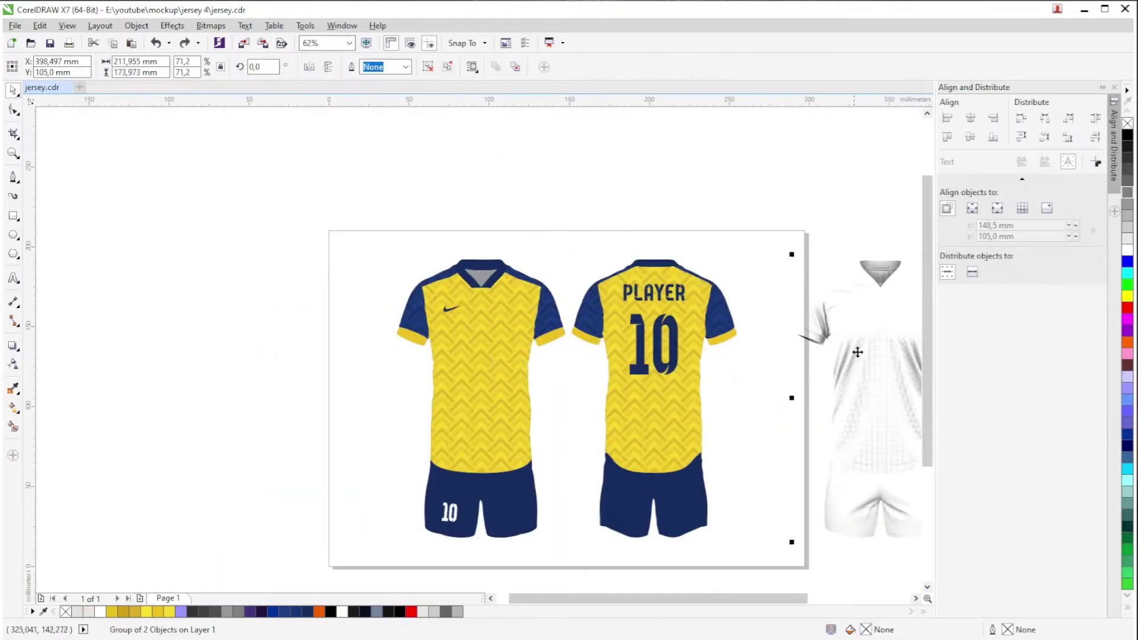
{"action": "left_click_drag", "start_coordinate": [859, 338], "coordinate": [765, 344]}
{"action": "scroll", "coordinate": [417, 297], "scroll_direction": "up", "scroll_amount": 6}
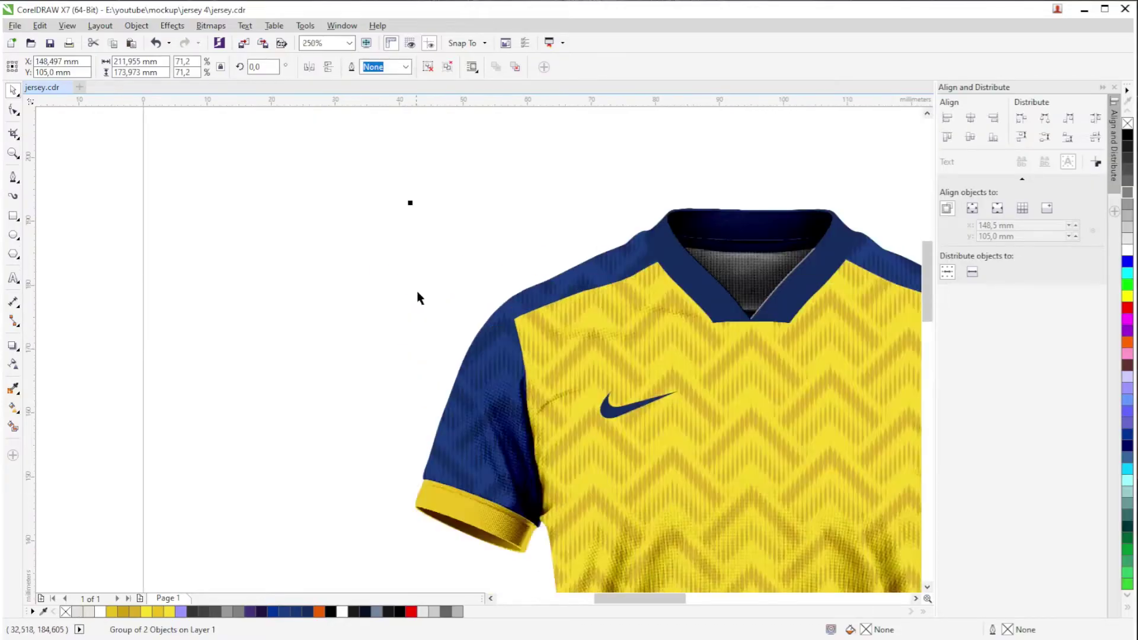
{"action": "left_click_drag", "start_coordinate": [643, 248], "coordinate": [490, 273]}
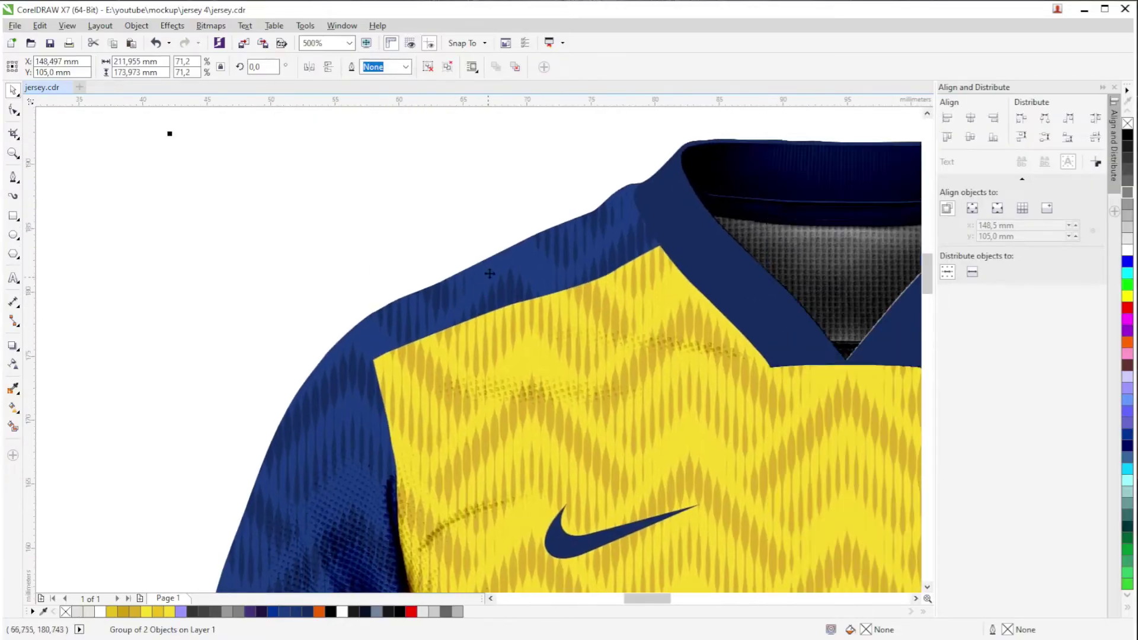
Start a Pen path outside the jersey front's left-hand shoulder, through the shoulder edge to the yellow panel's upper corner.
{"action": "left_click", "coordinate": [8, 177]}
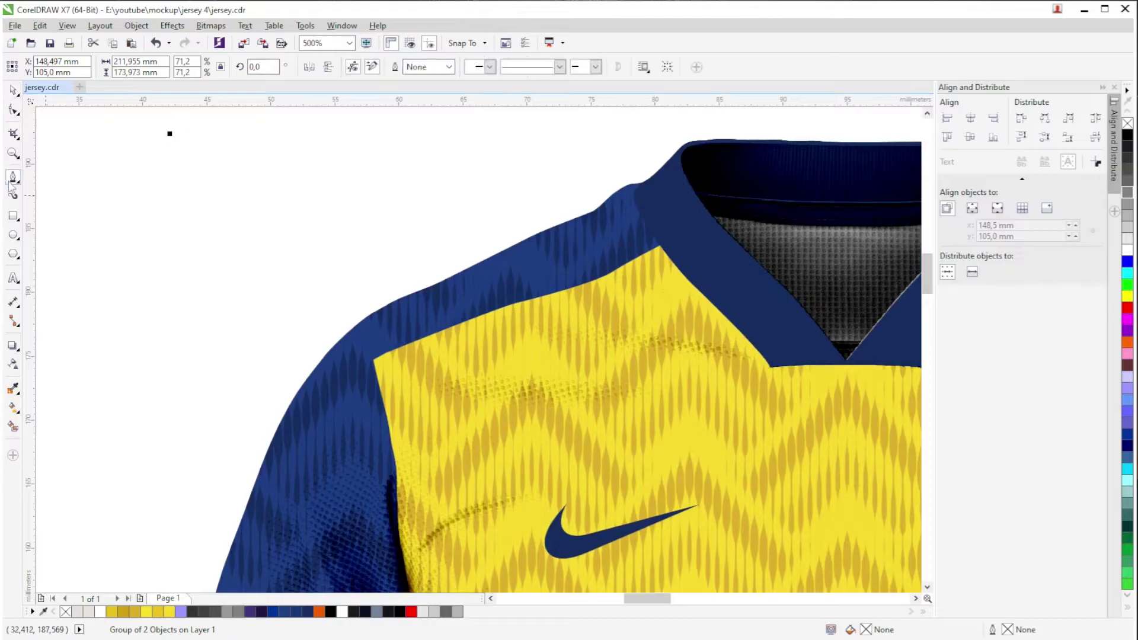
{"action": "left_click", "coordinate": [306, 202]}
{"action": "left_click", "coordinate": [361, 323]}
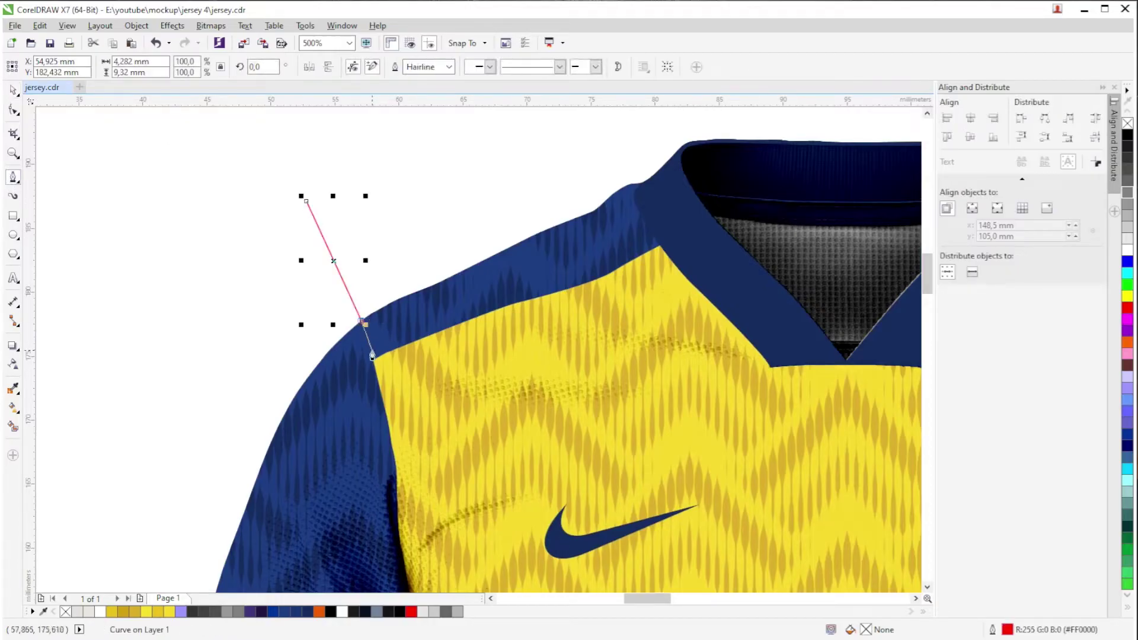
{"action": "scroll", "coordinate": [377, 365], "scroll_direction": "up", "scroll_amount": 3}
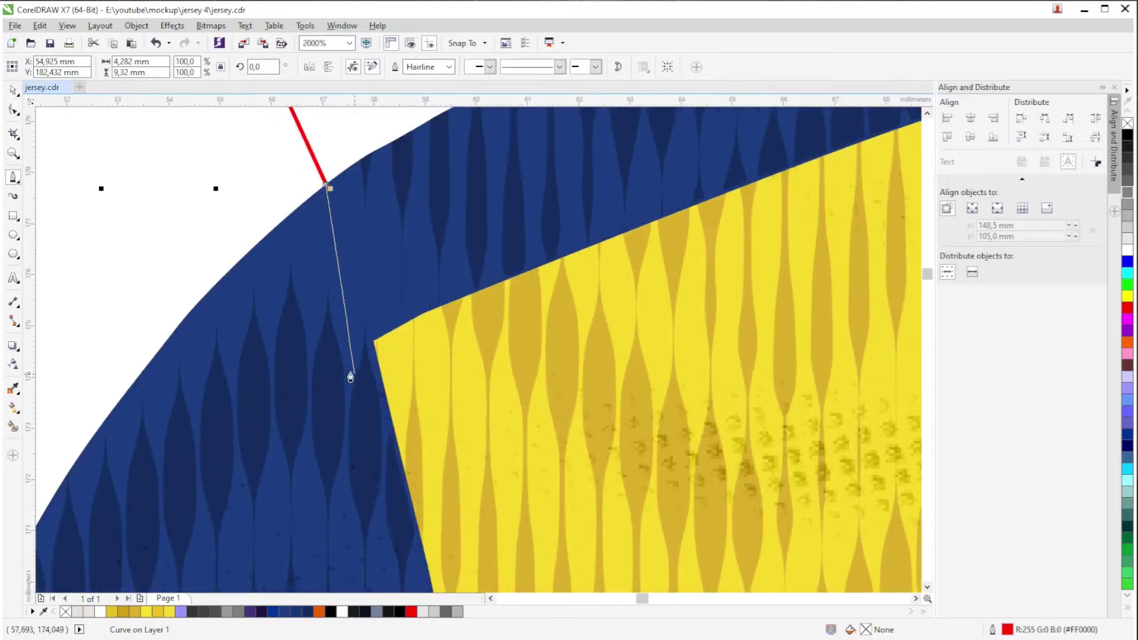
{"action": "left_click", "coordinate": [372, 337]}
Continue the path across the front's yellow chest below the collar to the opposite panel corner and shoulder edge.
{"action": "scroll", "coordinate": [372, 337], "scroll_direction": "down", "scroll_amount": 5}
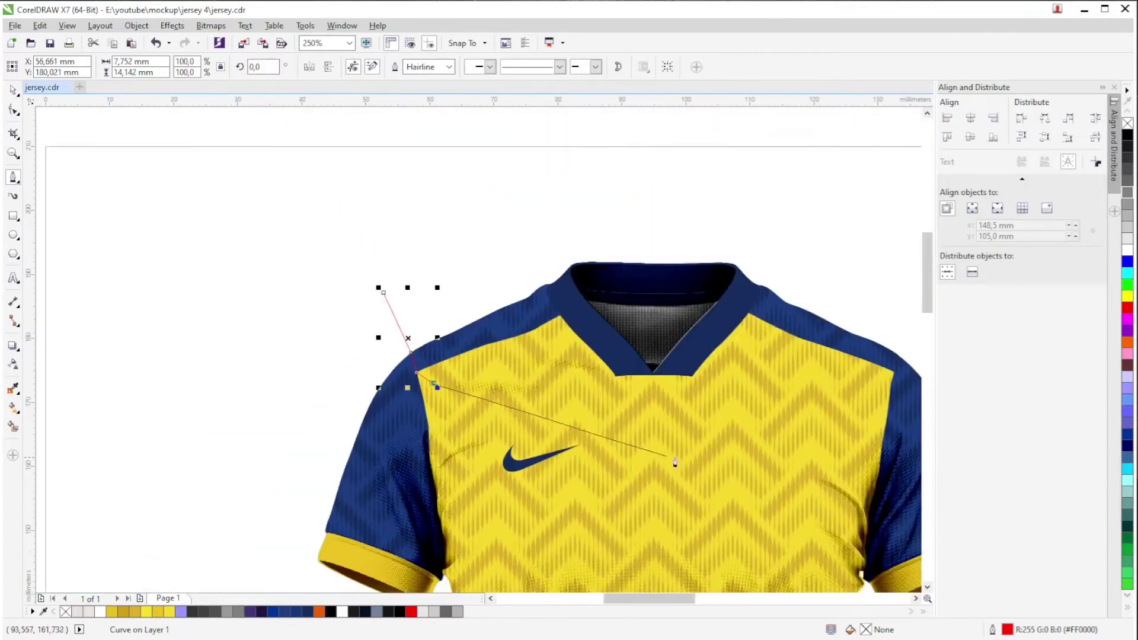
{"action": "left_click", "coordinate": [503, 384]}
{"action": "scroll", "coordinate": [650, 336], "scroll_direction": "up", "scroll_amount": 3}
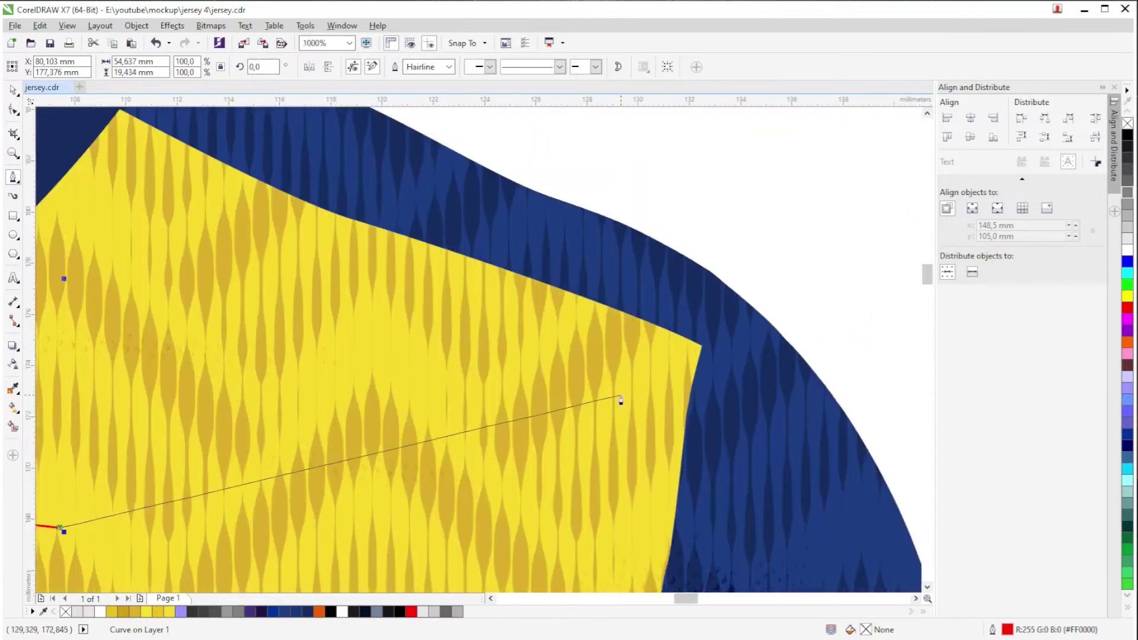
{"action": "left_click", "coordinate": [701, 346]}
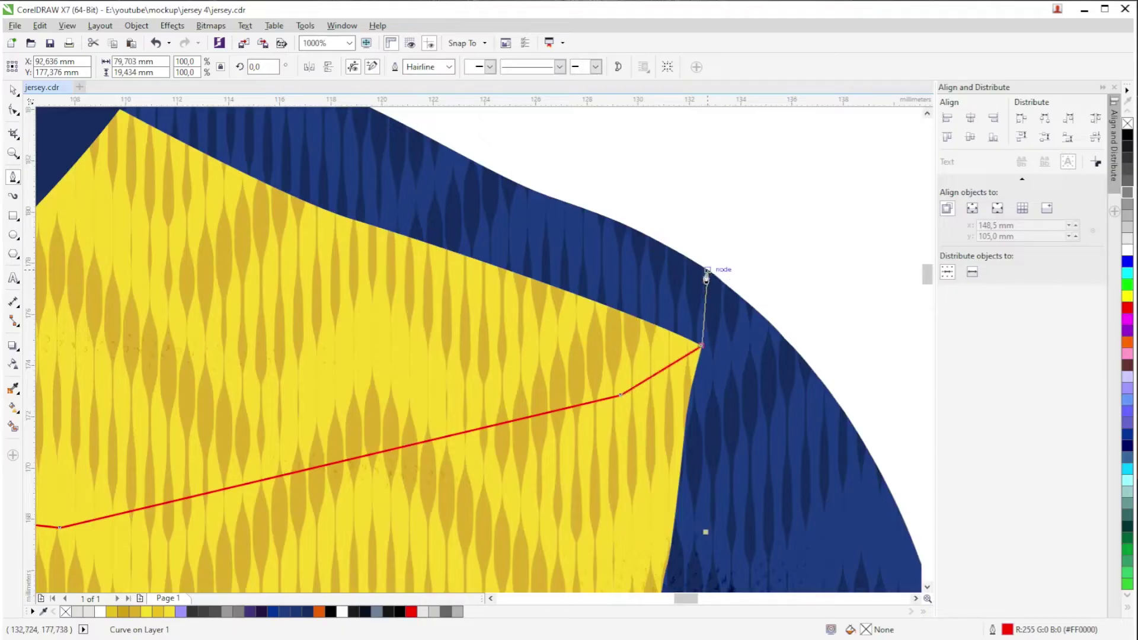
{"action": "left_click", "coordinate": [716, 276]}
Extend the path across the gap between the jerseys to the back's near shoulder edge and yellow panel corner.
{"action": "scroll", "coordinate": [579, 254], "scroll_direction": "down", "scroll_amount": 3}
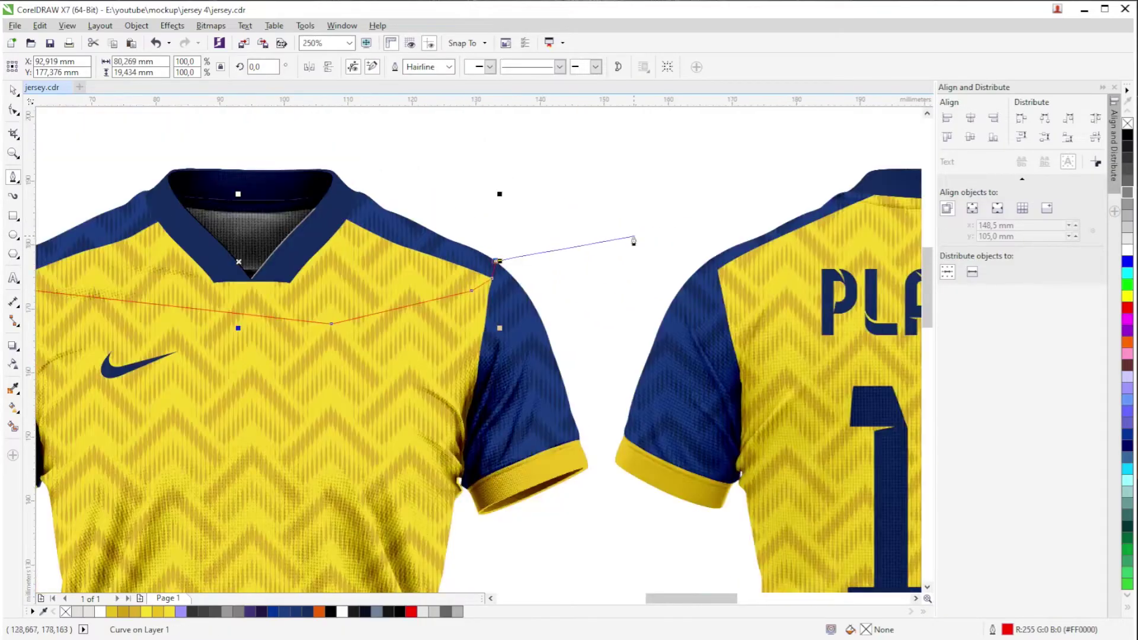
{"action": "left_click", "coordinate": [584, 215]}
{"action": "scroll", "coordinate": [657, 259], "scroll_direction": "up", "scroll_amount": 3}
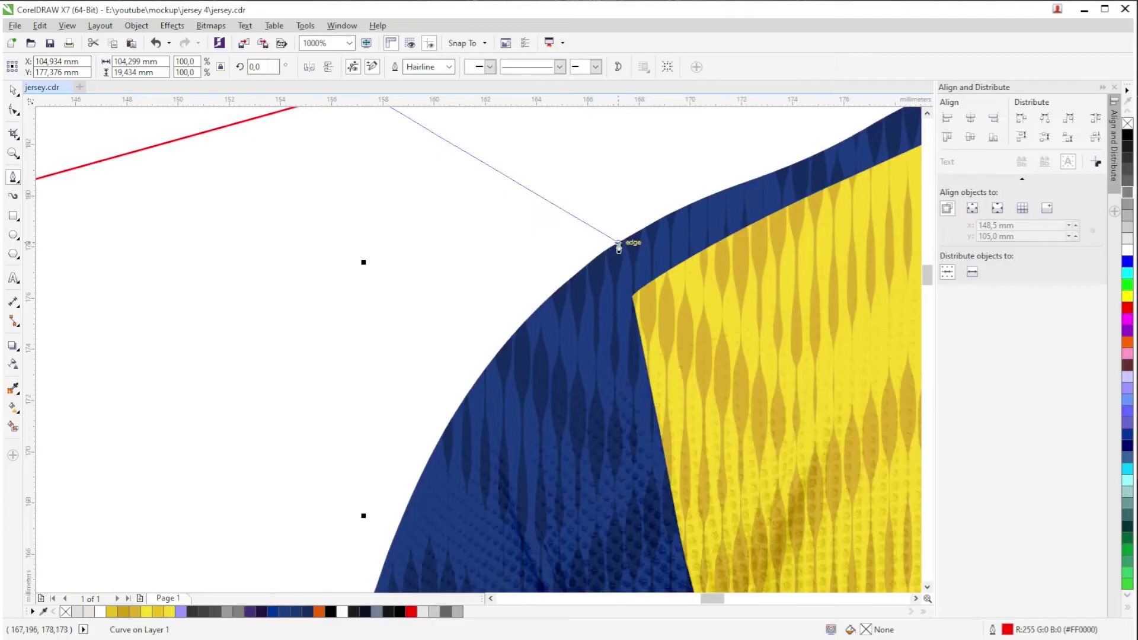
{"action": "left_click", "coordinate": [619, 243]}
{"action": "left_click", "coordinate": [632, 297]}
Extend the path across the jersey back below the player name to the far panel corner and shoulder edge, ending outside the jersey.
{"action": "scroll", "coordinate": [474, 310], "scroll_direction": "down", "scroll_amount": 2}
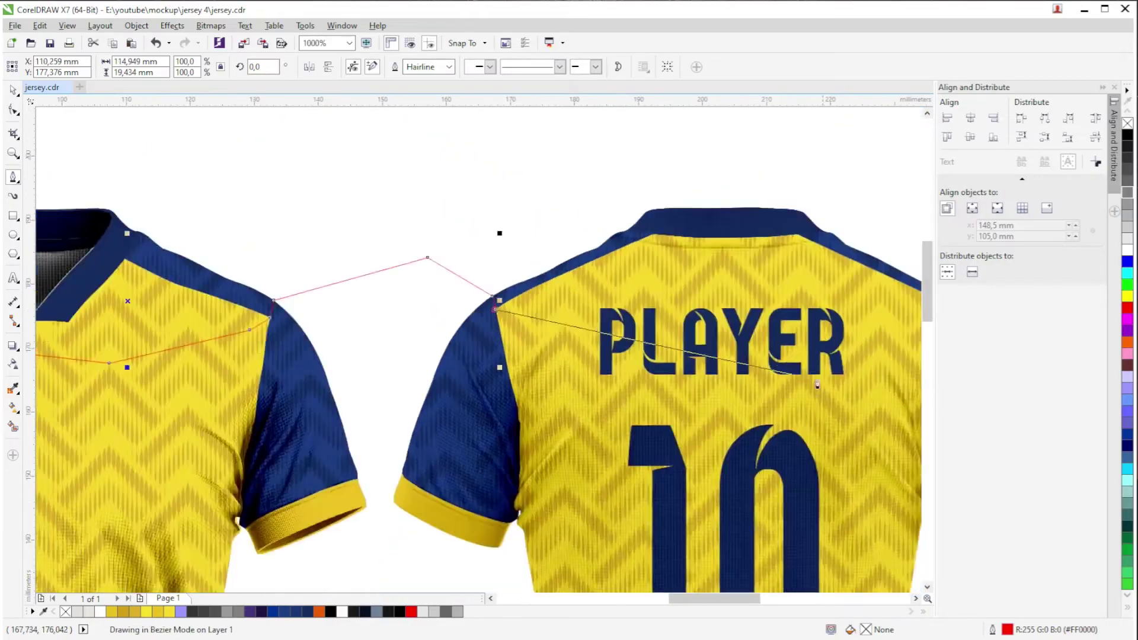
{"action": "left_click_drag", "start_coordinate": [818, 386], "coordinate": [409, 348]}
{"action": "left_click", "coordinate": [483, 353]}
{"action": "scroll", "coordinate": [527, 285], "scroll_direction": "up", "scroll_amount": 1}
{"action": "scroll", "coordinate": [528, 286], "scroll_direction": "up", "scroll_amount": 3}
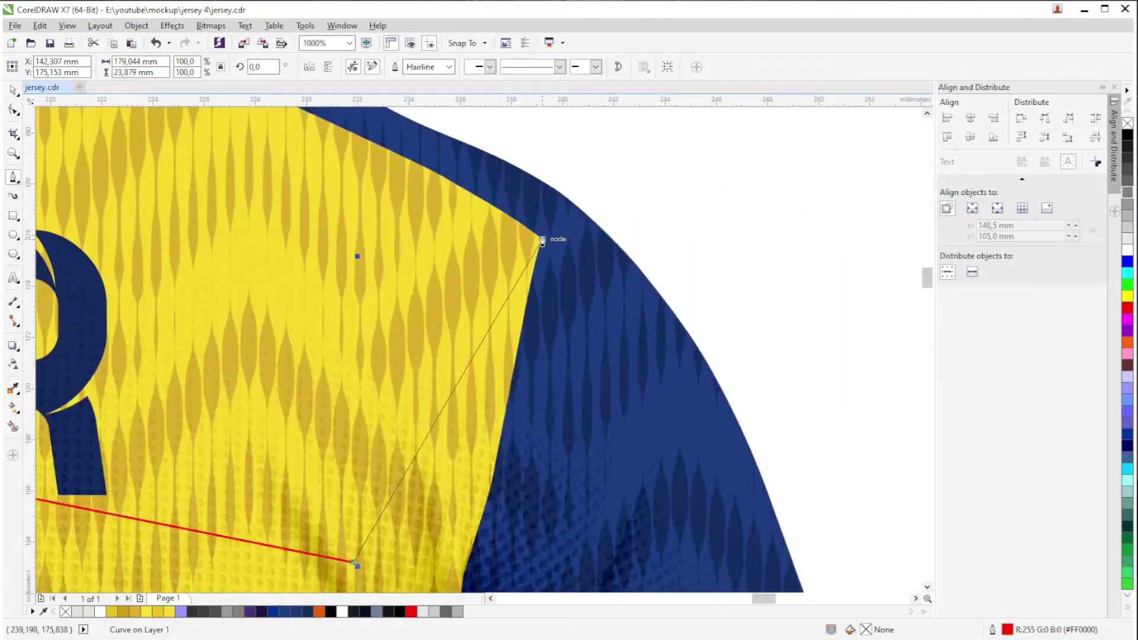
{"action": "left_click", "coordinate": [541, 240]}
{"action": "left_click", "coordinate": [552, 191]}
{"action": "scroll", "coordinate": [589, 211], "scroll_direction": "down", "scroll_amount": 5}
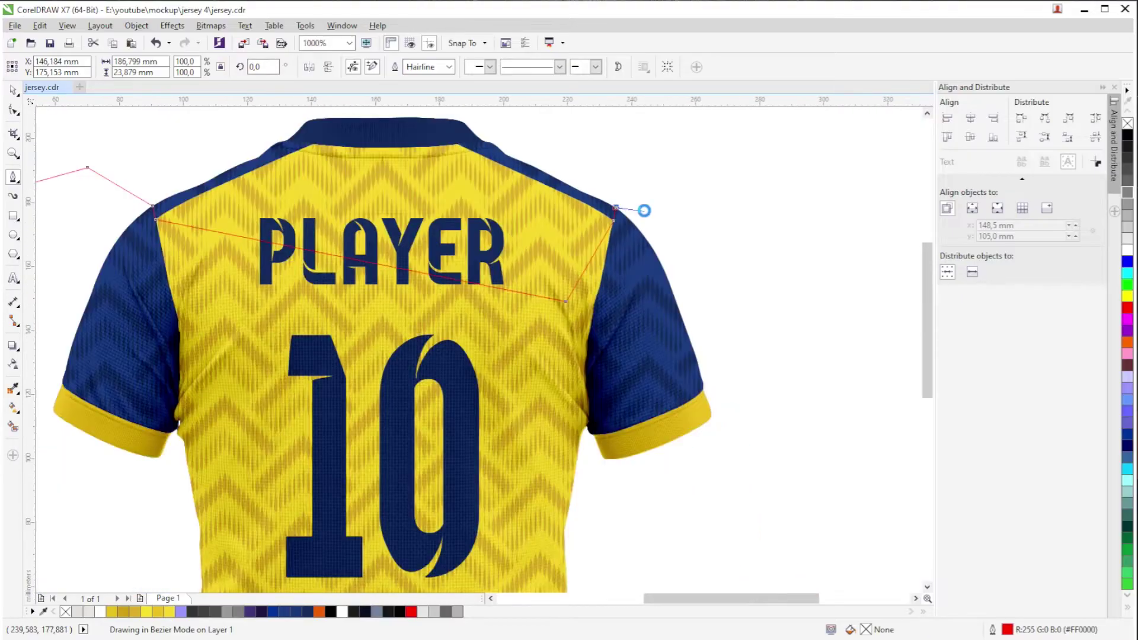
{"action": "left_click", "coordinate": [726, 155]}
{"action": "key", "text": "Escape"}
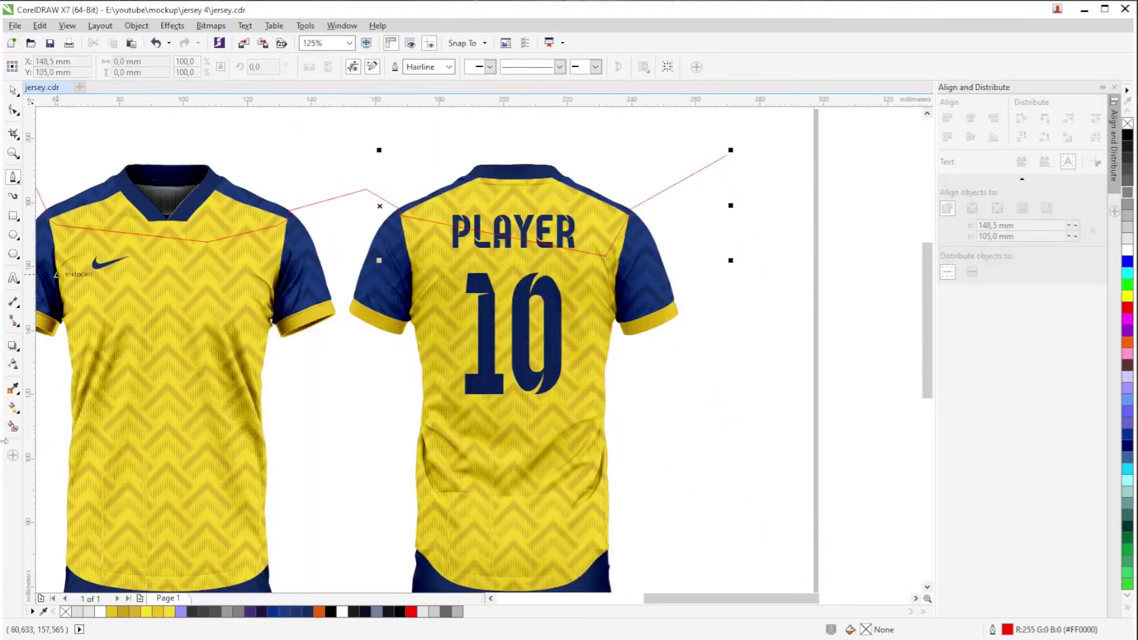
Move the shading group 250 mm up off the jersey and shorts design.
{"action": "left_click", "coordinate": [13, 92]}
{"action": "left_click", "coordinate": [221, 434]}
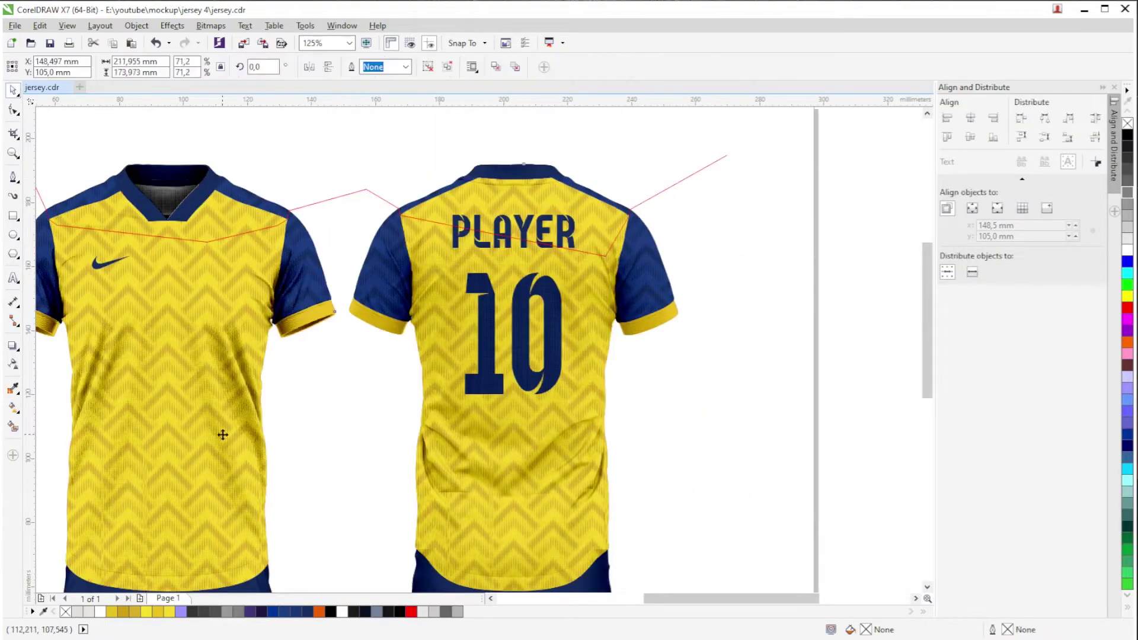
{"action": "left_click_drag", "start_coordinate": [353, 362], "coordinate": [484, 350]}
{"action": "left_click_drag", "start_coordinate": [265, 292], "coordinate": [378, 330]}
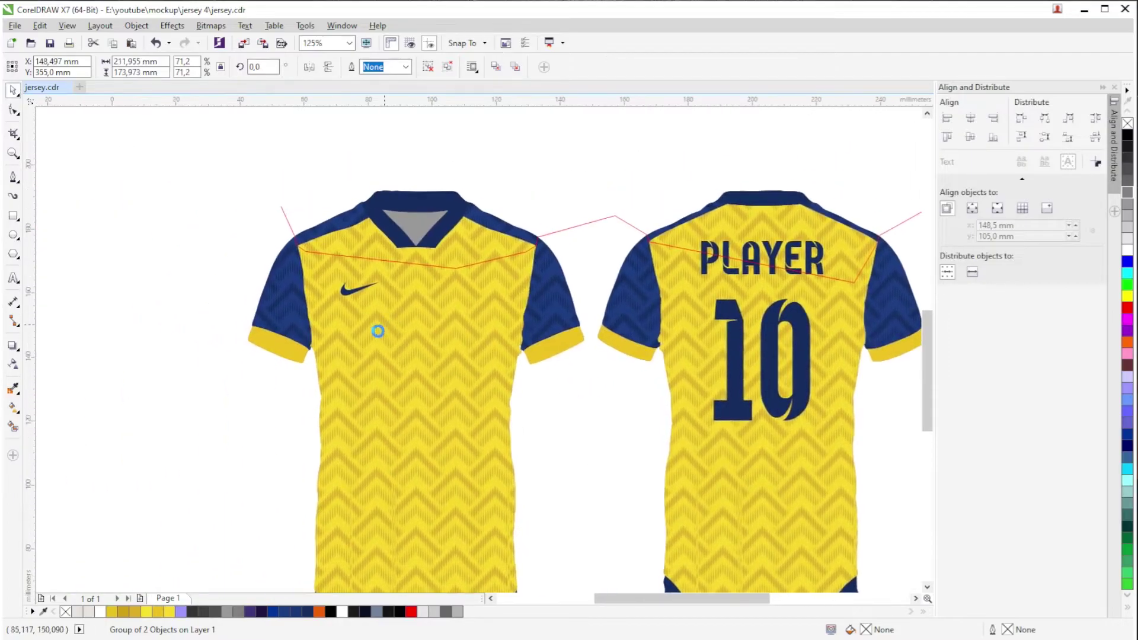
Try a Smart Fill on the jersey front's yellow sleeve cuff and undo the fill.
{"action": "left_click", "coordinate": [12, 426]}
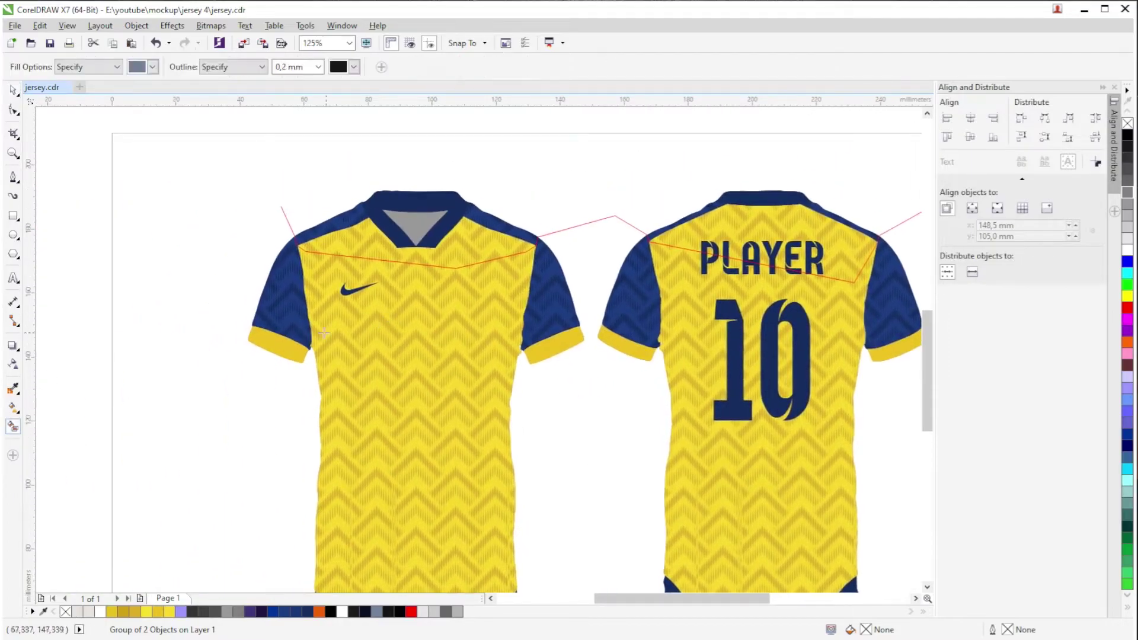
{"action": "left_click", "coordinate": [12, 91]}
{"action": "left_click_drag", "start_coordinate": [186, 286], "coordinate": [114, 365]}
{"action": "left_click", "coordinate": [12, 427]}
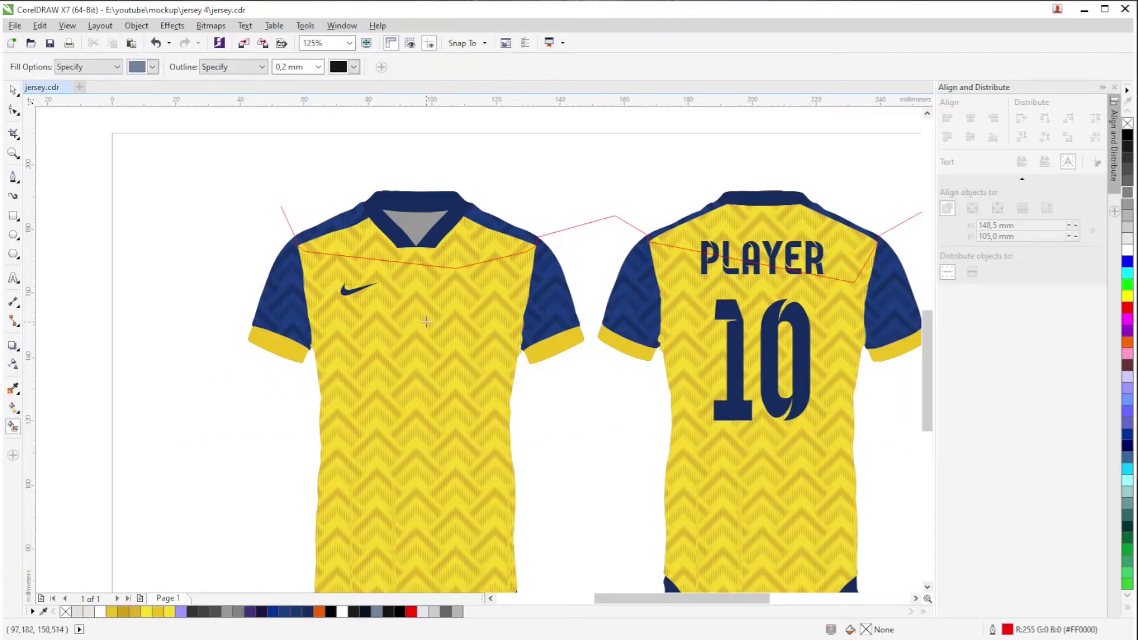
{"action": "left_click", "coordinate": [280, 344]}
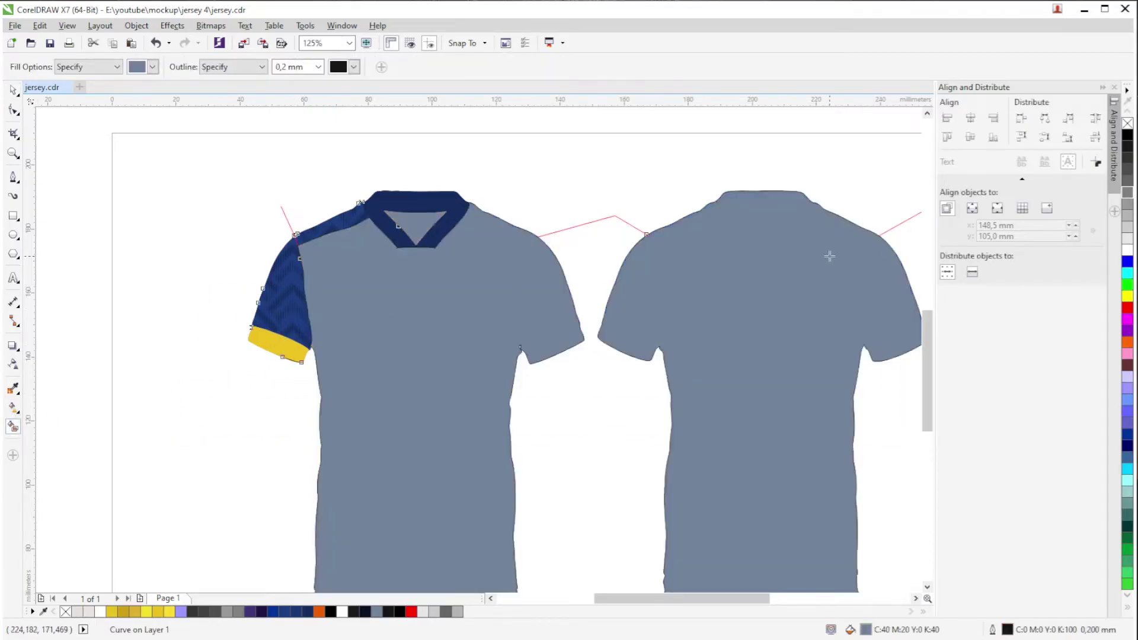
{"action": "key", "text": "ctrl+z"}
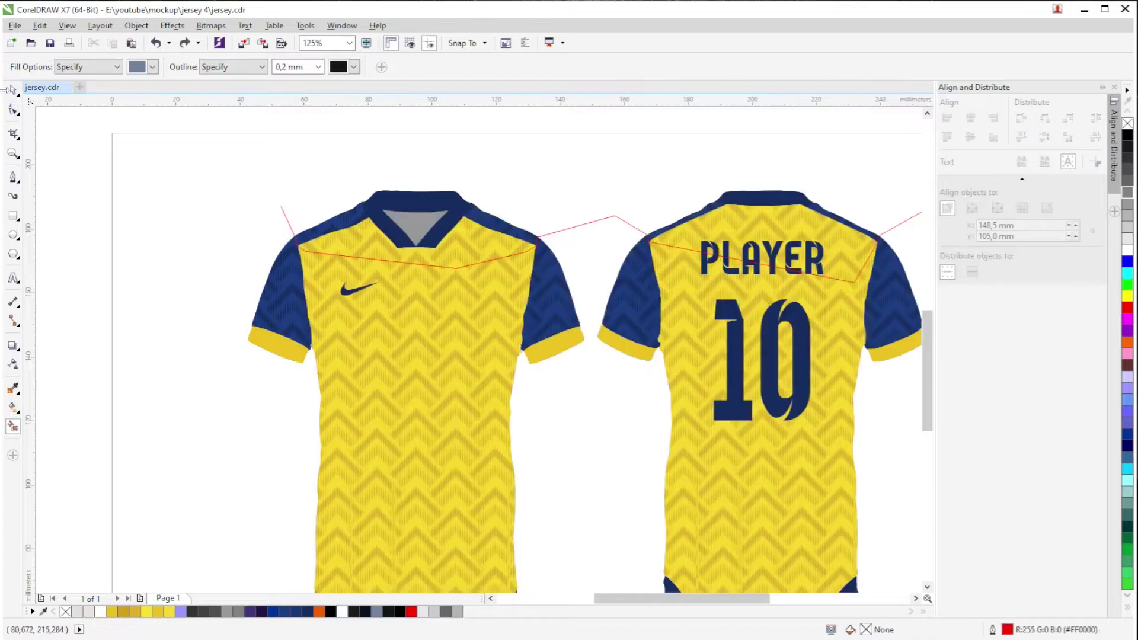
Move the four blue sleeve-and-shoulder panels of the front and back jerseys 250 mm left off the page.
{"action": "left_click", "coordinate": [13, 91]}
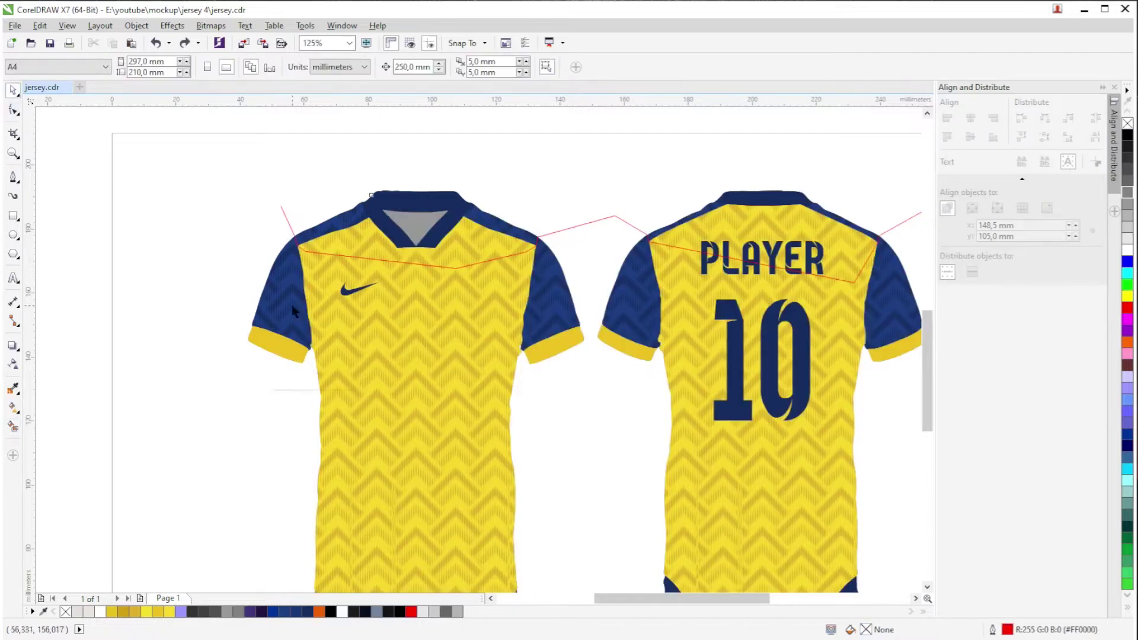
{"action": "left_click", "coordinate": [292, 306]}
{"action": "scroll", "coordinate": [301, 307], "scroll_direction": "down", "scroll_amount": 1}
{"action": "left_click_drag", "start_coordinate": [336, 308], "coordinate": [547, 267]}
{"action": "key", "text": "Left"}
{"action": "left_click", "coordinate": [628, 279]}
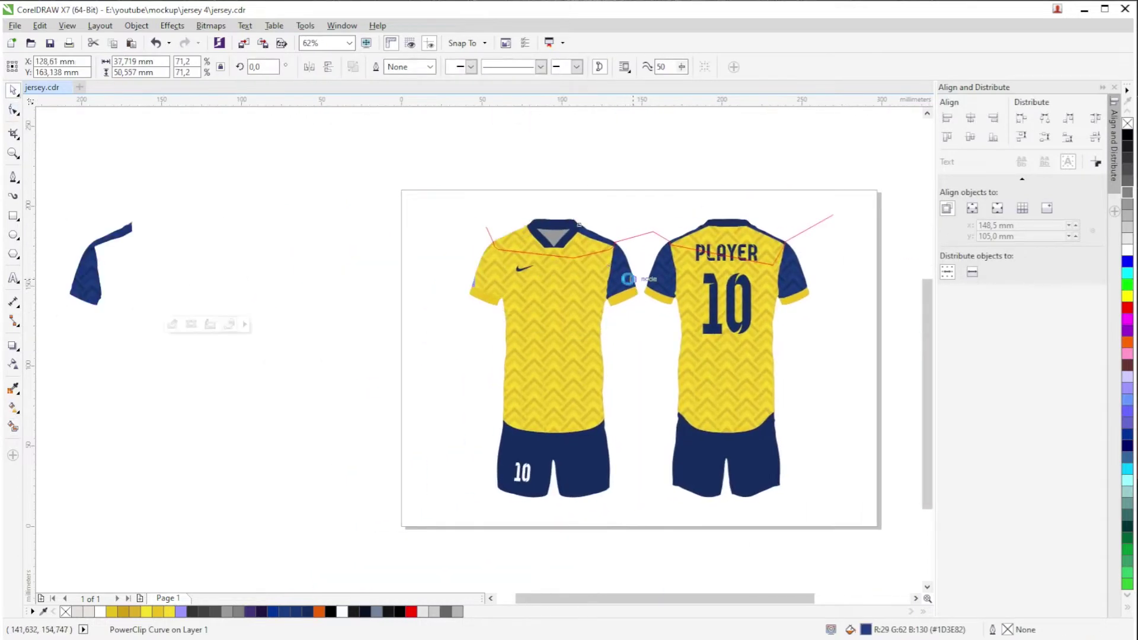
{"action": "left_click_drag", "start_coordinate": [627, 279], "coordinate": [256, 276]}
{"action": "left_click_drag", "start_coordinate": [788, 279], "coordinate": [377, 275]}
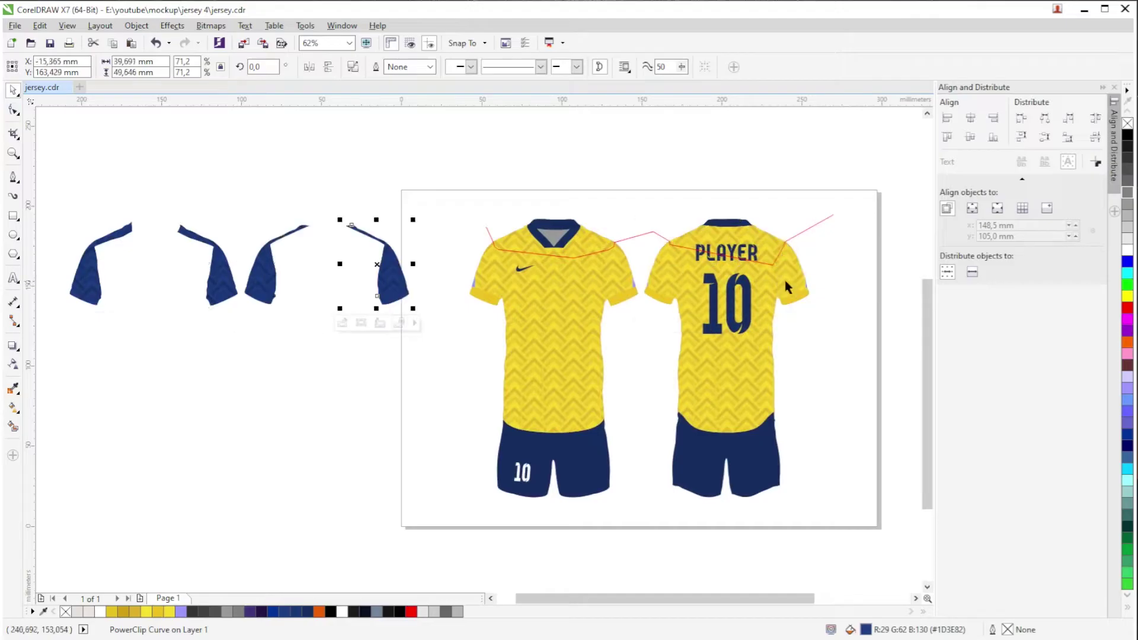
Move the red Pen path 250 mm left so it crosses the separated sleeve panels.
{"action": "left_click", "coordinate": [456, 180]}
{"action": "left_click", "coordinate": [660, 236]}
{"action": "key", "text": "Left"}
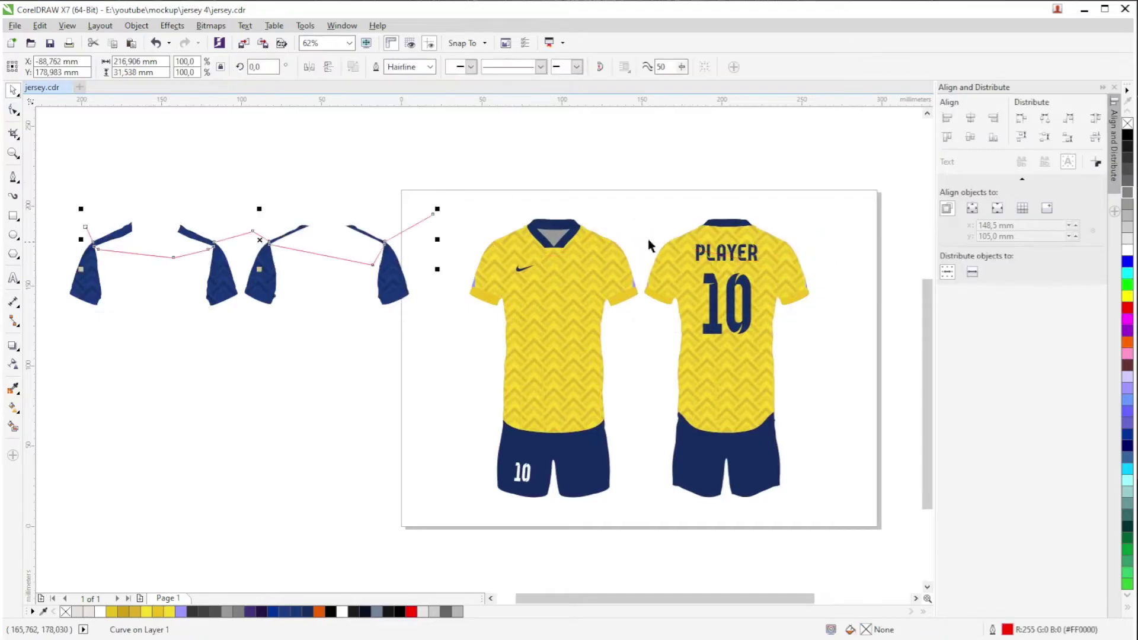
Continue the red path with the Pen tool around and below all four sleeves and close it at its other end.
{"action": "left_click", "coordinate": [13, 172]}
{"action": "left_click", "coordinate": [86, 227]}
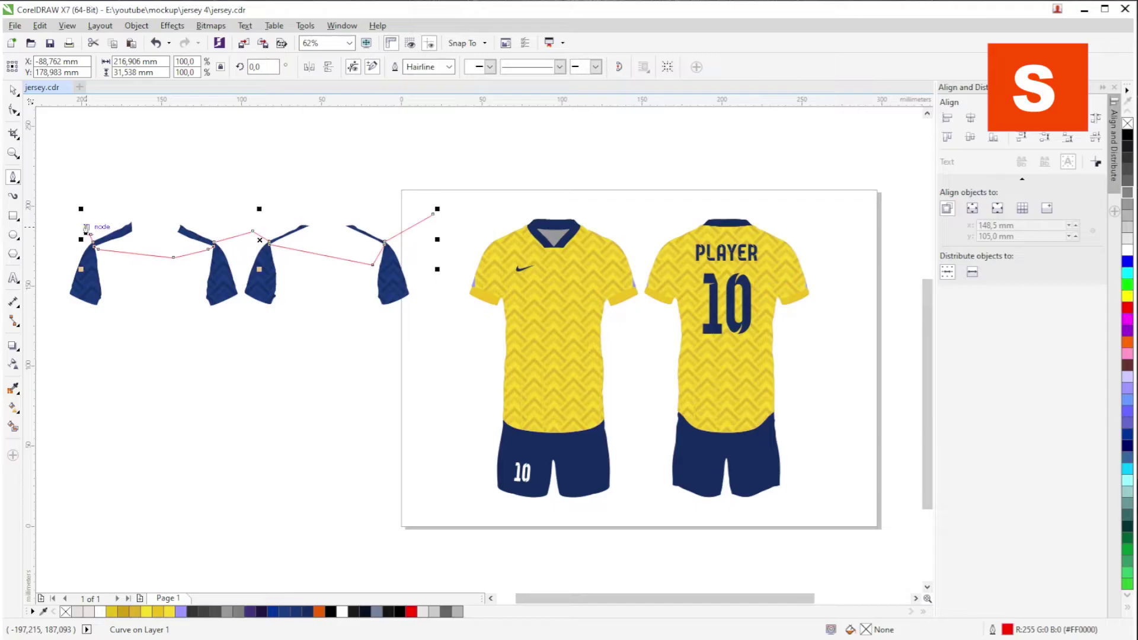
{"action": "left_click", "coordinate": [46, 277]}
{"action": "left_click", "coordinate": [57, 328]}
{"action": "left_click", "coordinate": [156, 410]}
{"action": "left_click", "coordinate": [326, 427]}
{"action": "left_click", "coordinate": [447, 379]}
{"action": "left_click", "coordinate": [435, 320]}
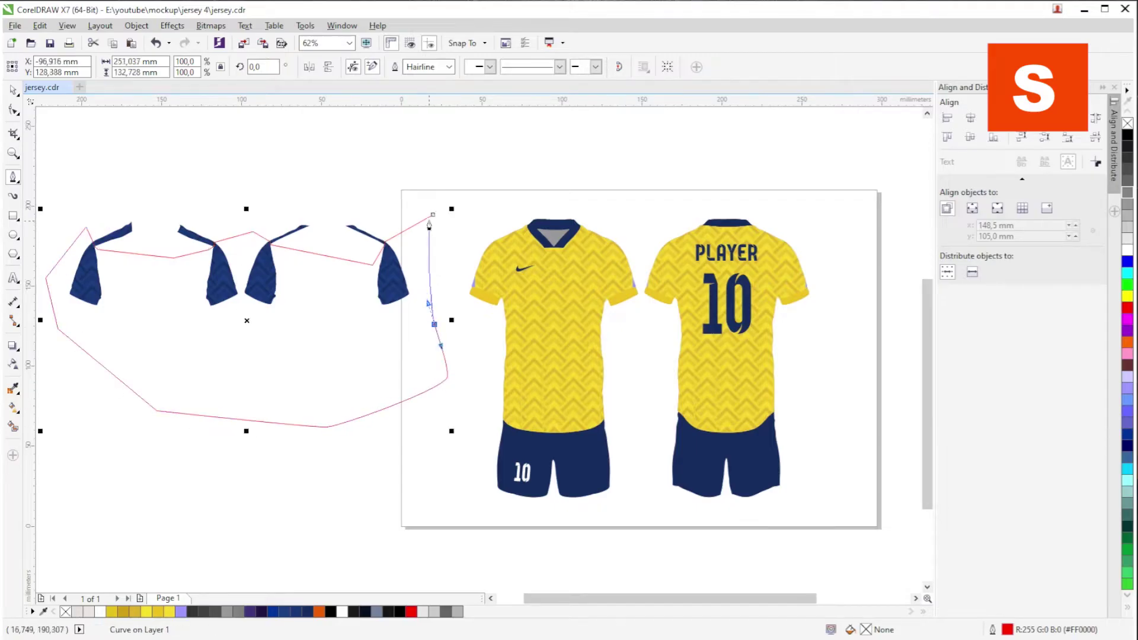
{"action": "left_click", "coordinate": [433, 216]}
{"action": "left_click", "coordinate": [13, 89]}
{"action": "left_click", "coordinate": [279, 182]}
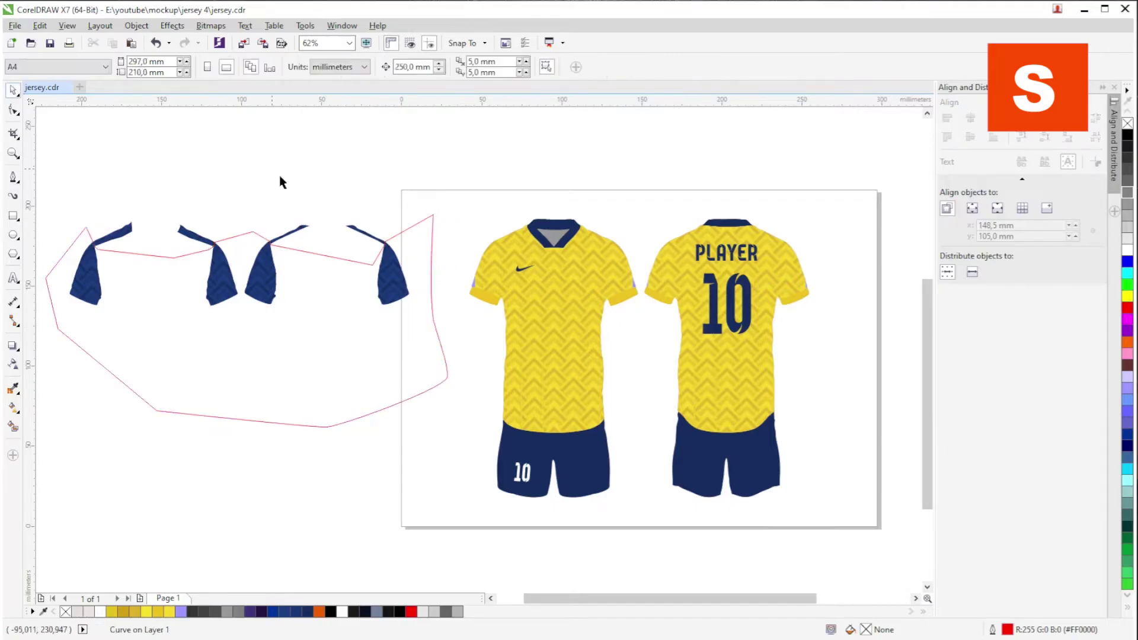
Group the four blue sleeve-and-shoulder panels.
{"action": "left_click", "coordinate": [326, 429]}
{"action": "left_click", "coordinate": [290, 237]}
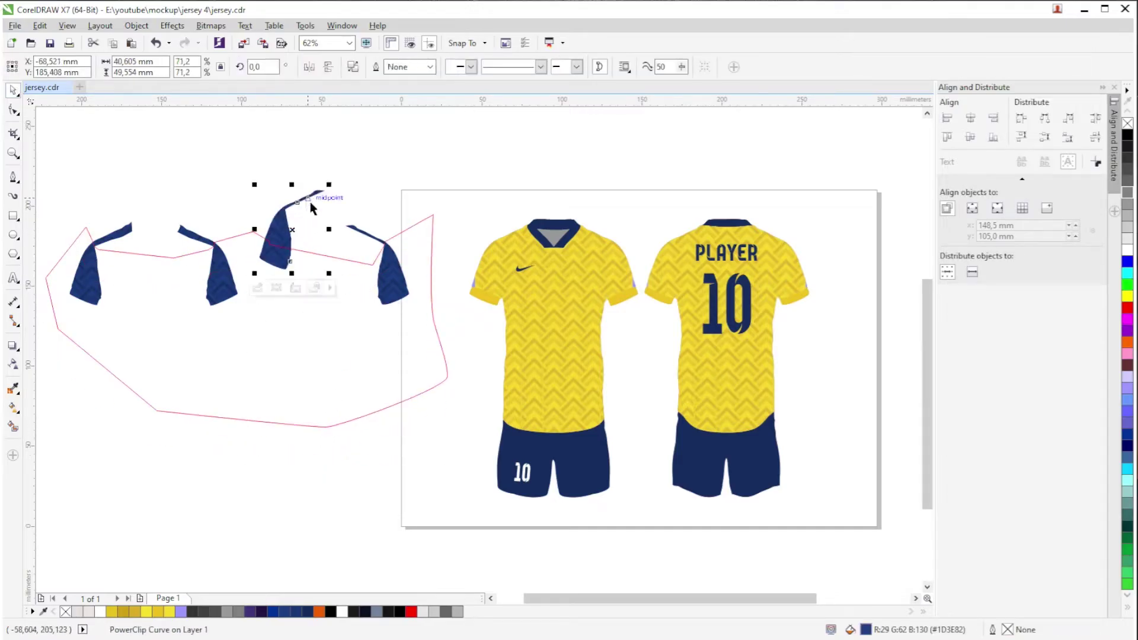
{"action": "left_click_drag", "start_coordinate": [69, 200], "coordinate": [431, 360]}
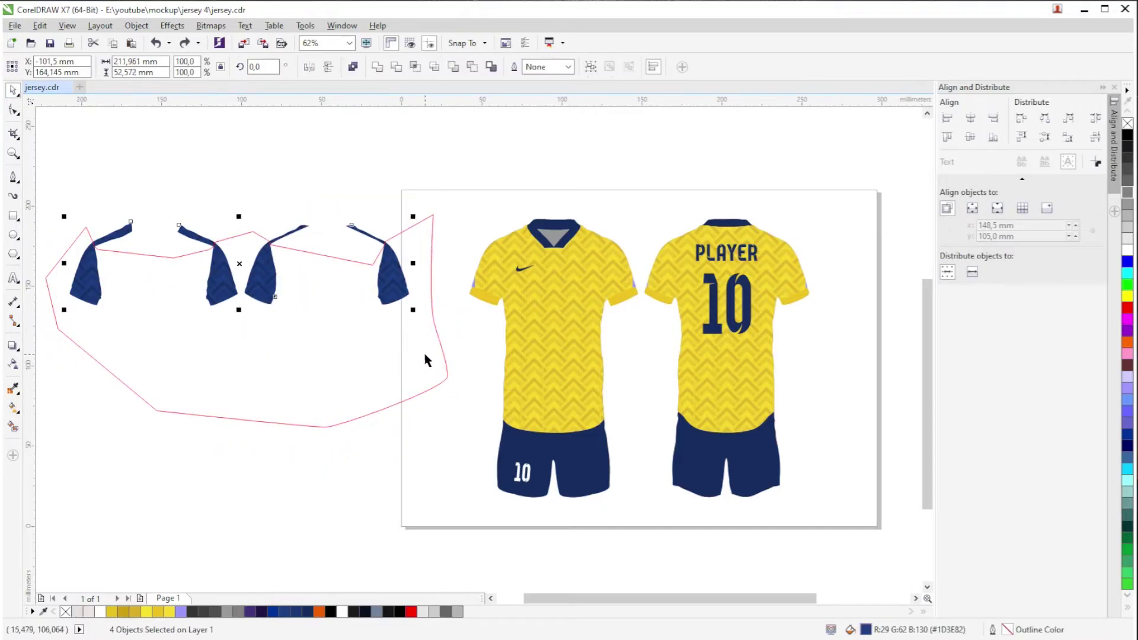
{"action": "key", "text": "ctrl+g"}
Intersect the closed red outline with the grouped panels to create separate lower sleeve pieces.
{"action": "left_click", "coordinate": [442, 350]}
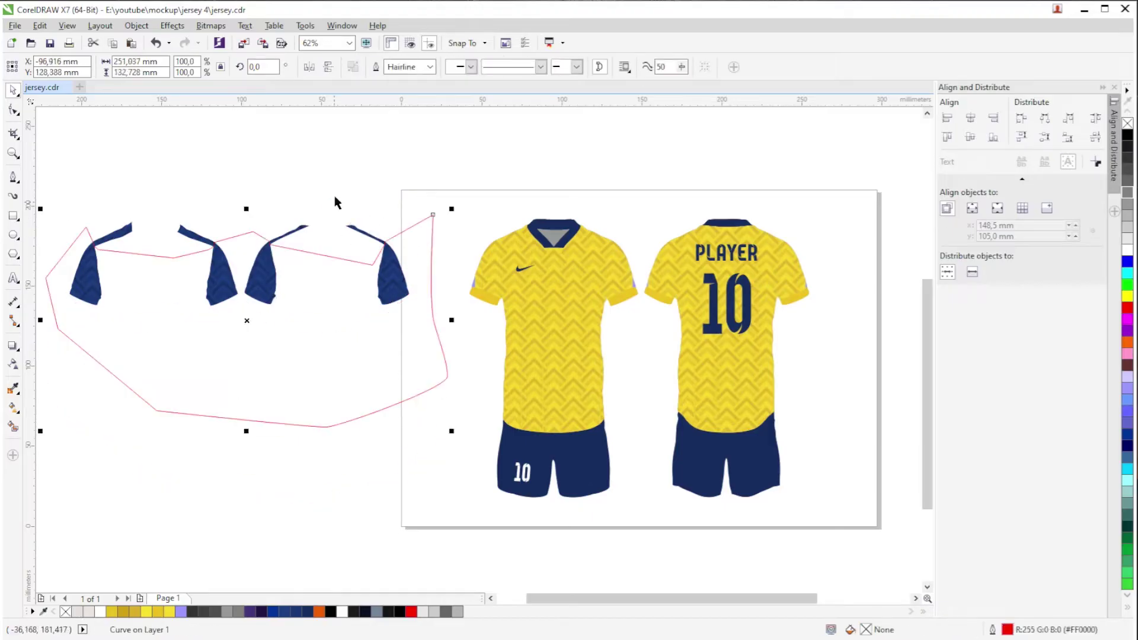
{"action": "left_click", "coordinate": [364, 237], "text": "shift"}
{"action": "left_click", "coordinate": [396, 67]}
{"action": "left_click", "coordinate": [369, 191]}
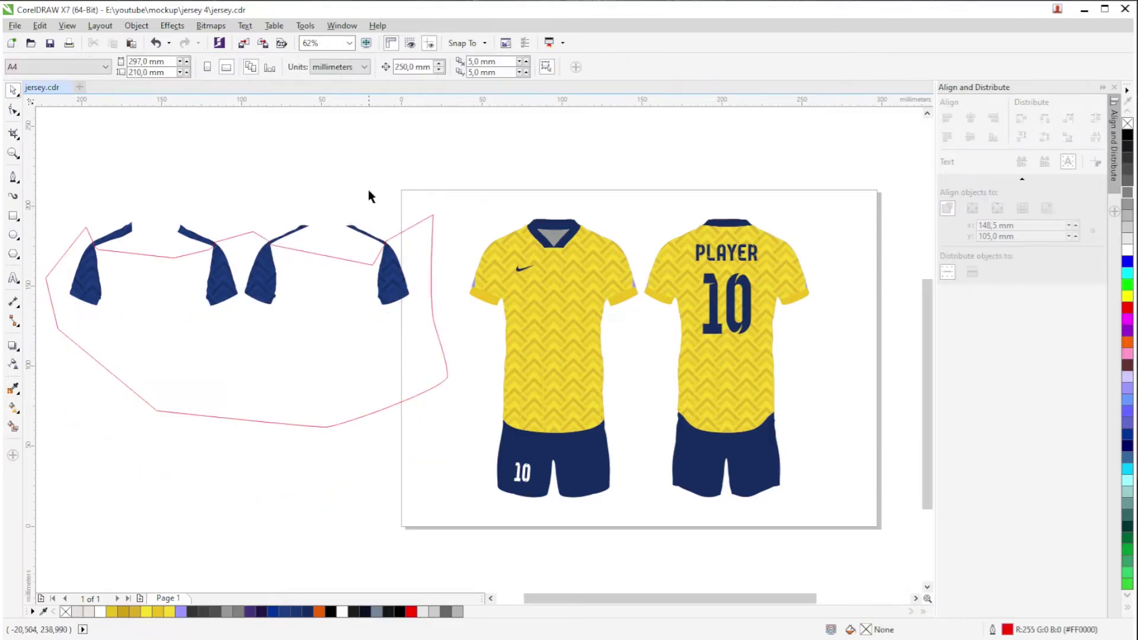
Delete the closed red outline, then check the separated sleeve pieces with a test move and undo that move.
{"action": "left_click", "coordinate": [365, 236]}
{"action": "left_click", "coordinate": [405, 392]}
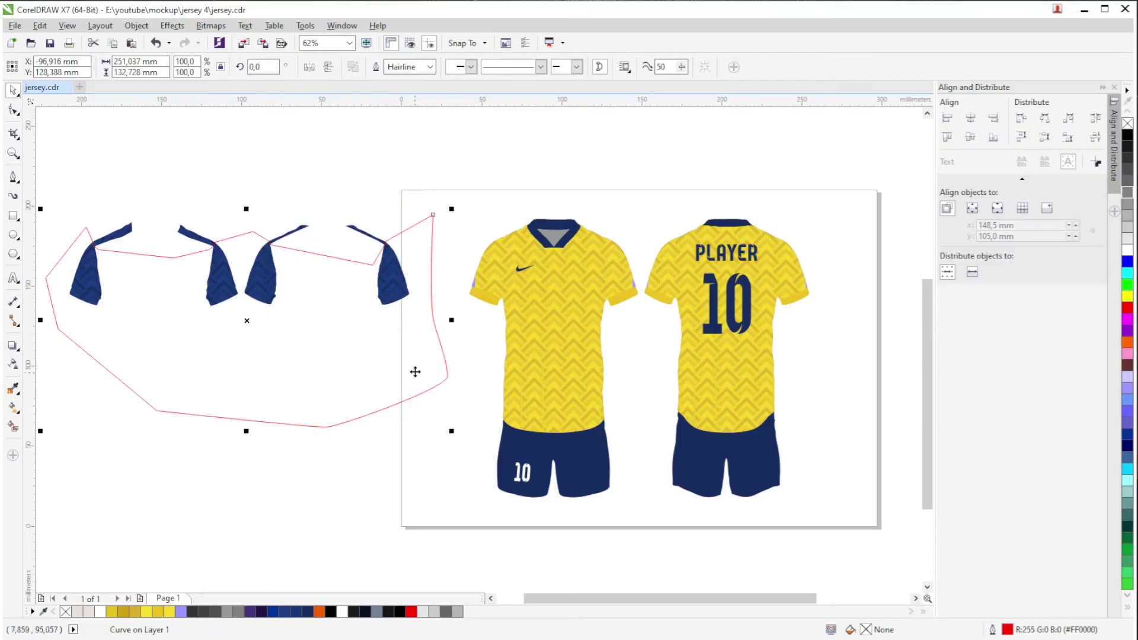
{"action": "key", "text": "Delete"}
{"action": "left_click_drag", "start_coordinate": [390, 291], "coordinate": [395, 350]}
{"action": "key", "text": "ctrl+z"}
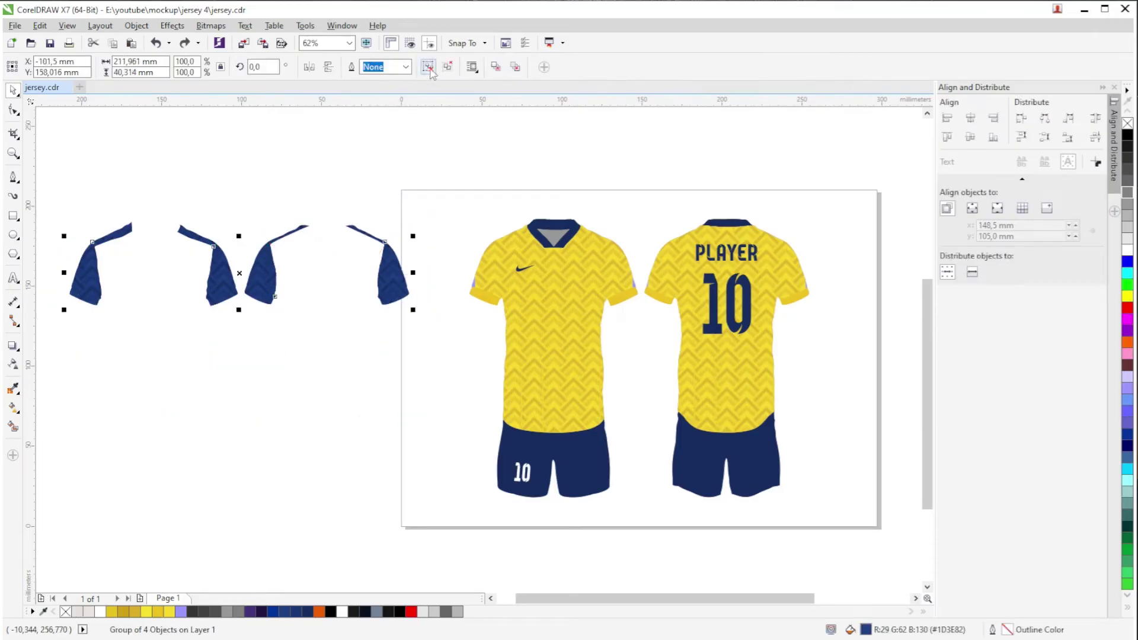
Ungroup the intersected sleeve pieces and weld them into one object.
{"action": "left_click", "coordinate": [428, 68]}
{"action": "left_click", "coordinate": [375, 70]}
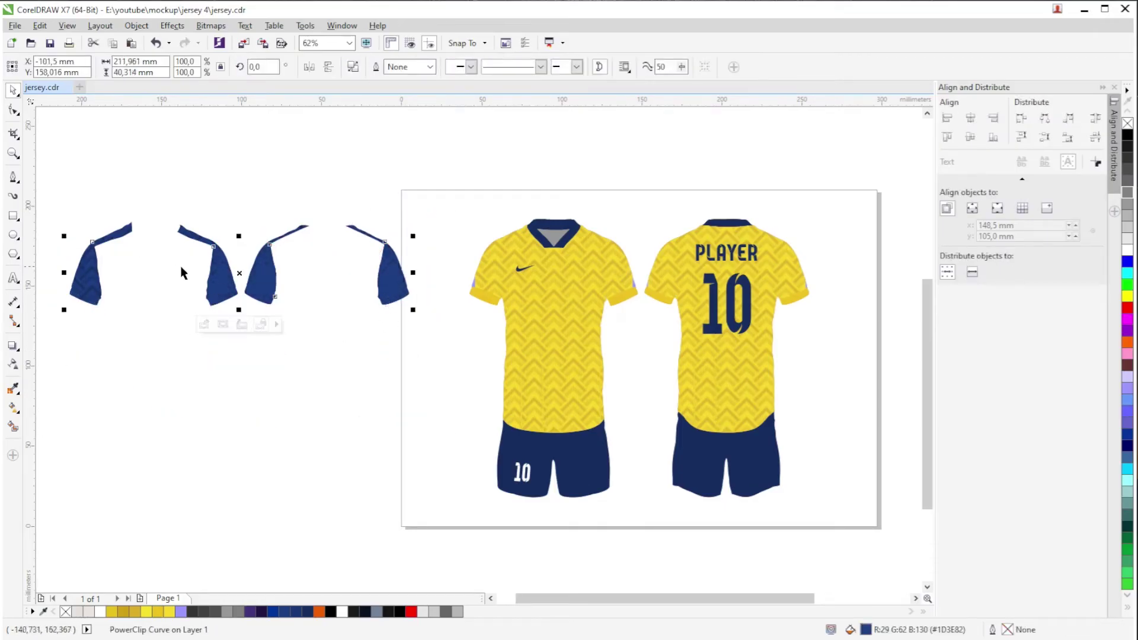
Remove the pattern contents from the welded sleeves' PowerClip and set its frame type to None.
{"action": "scroll", "coordinate": [204, 269], "scroll_direction": "up", "scroll_amount": 1}
{"action": "left_click", "coordinate": [277, 361]}
{"action": "left_click", "coordinate": [274, 357]}
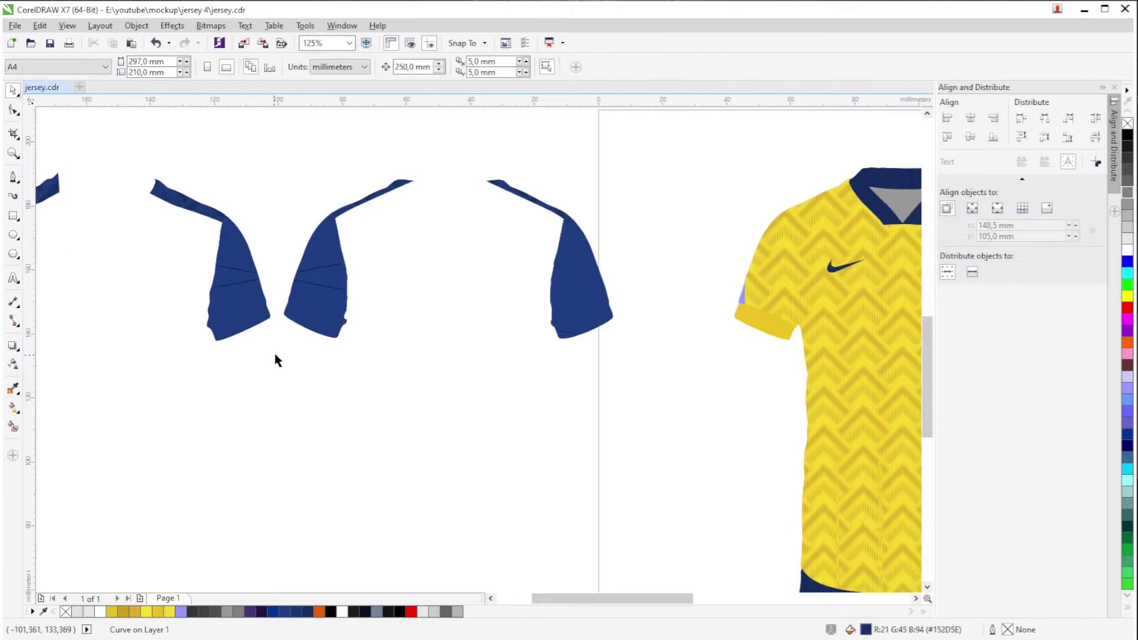
{"action": "right_click", "coordinate": [301, 293]}
{"action": "mouse_move", "coordinate": [376, 294]}
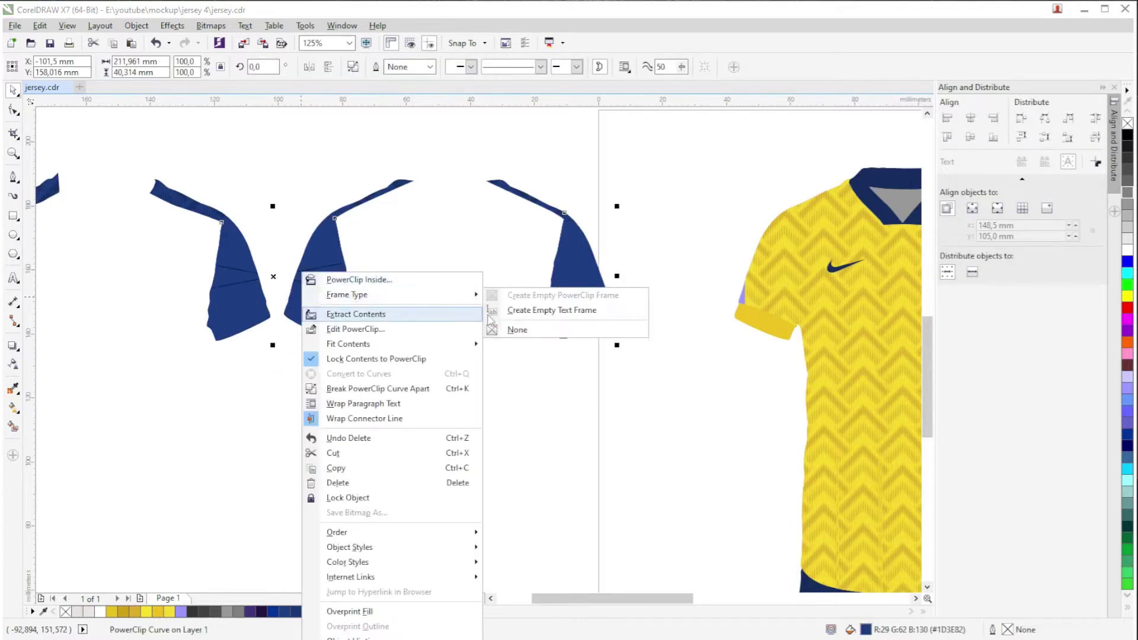
{"action": "left_click", "coordinate": [534, 329]}
{"action": "left_click", "coordinate": [338, 309]}
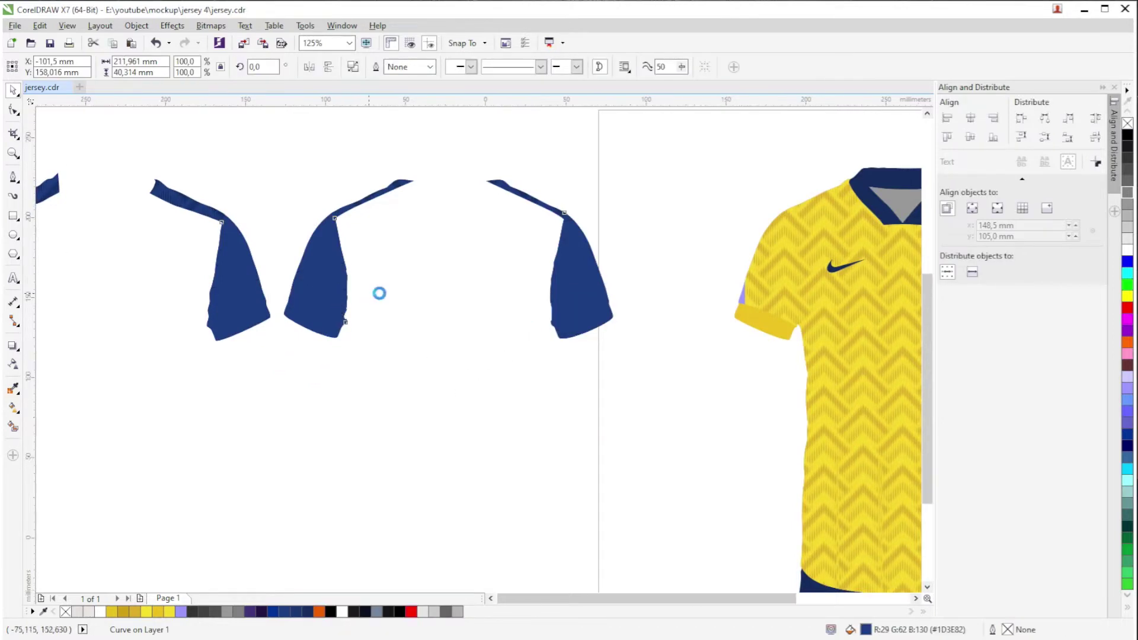
{"action": "scroll", "coordinate": [378, 293], "scroll_direction": "down", "scroll_amount": 2}
{"action": "scroll", "coordinate": [277, 285], "scroll_direction": "up", "scroll_amount": 2}
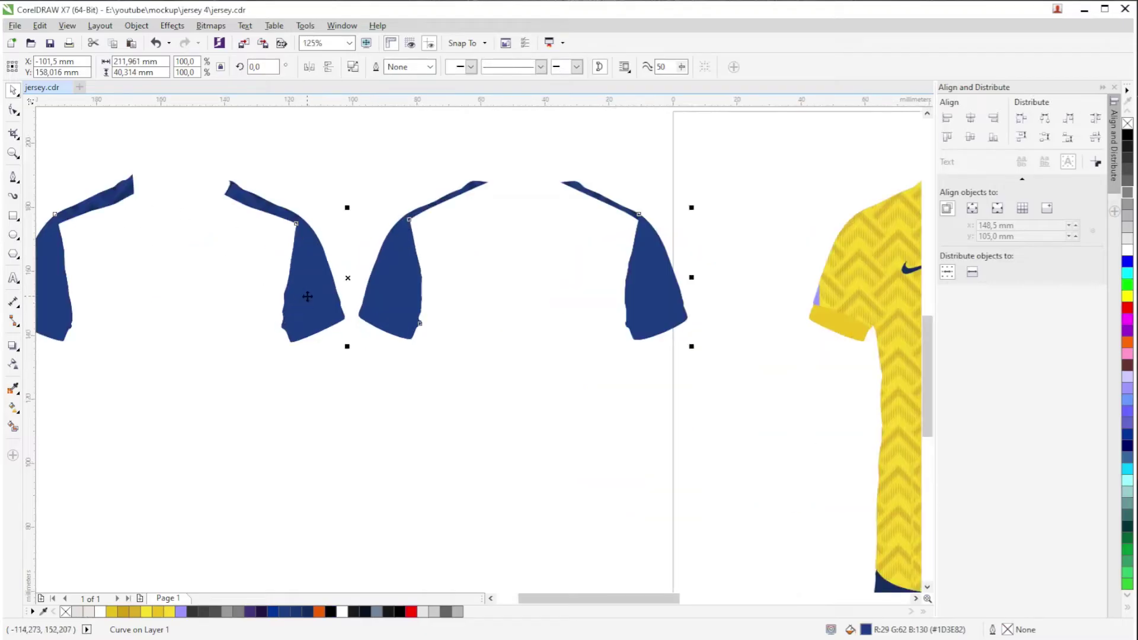
Move the plain sleeve pieces and the grouped shoulder panels 250 mm right back onto the jerseys.
{"action": "scroll", "coordinate": [307, 296], "scroll_direction": "down", "scroll_amount": 4}
{"action": "left_click_drag", "start_coordinate": [145, 208], "coordinate": [414, 368]}
{"action": "left_click_drag", "start_coordinate": [297, 314], "coordinate": [495, 318]}
{"action": "scroll", "coordinate": [422, 275], "scroll_direction": "up", "scroll_amount": 1}
{"action": "left_click", "coordinate": [371, 269]}
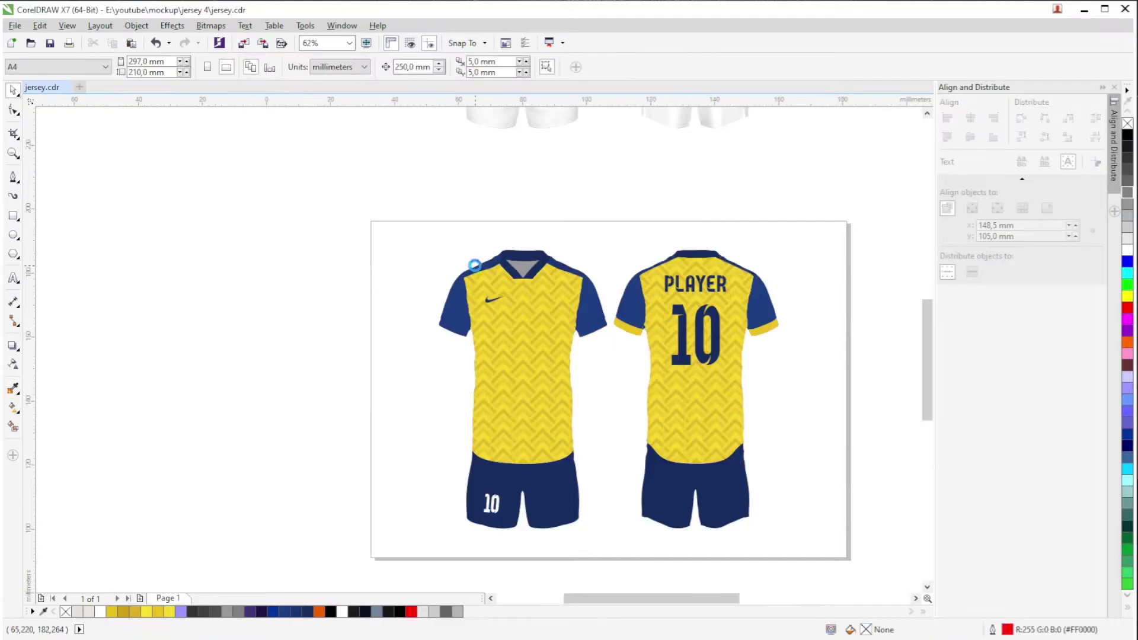
Move only the grouped sleeve-and-shoulder panels 250 mm left off the page, keeping the plain sleeves on the jerseys.
{"action": "scroll", "coordinate": [479, 268], "scroll_direction": "up", "scroll_amount": 2}
{"action": "left_click", "coordinate": [482, 273]}
{"action": "scroll", "coordinate": [481, 272], "scroll_direction": "down", "scroll_amount": 4}
{"action": "key", "text": "ctrl+z"}
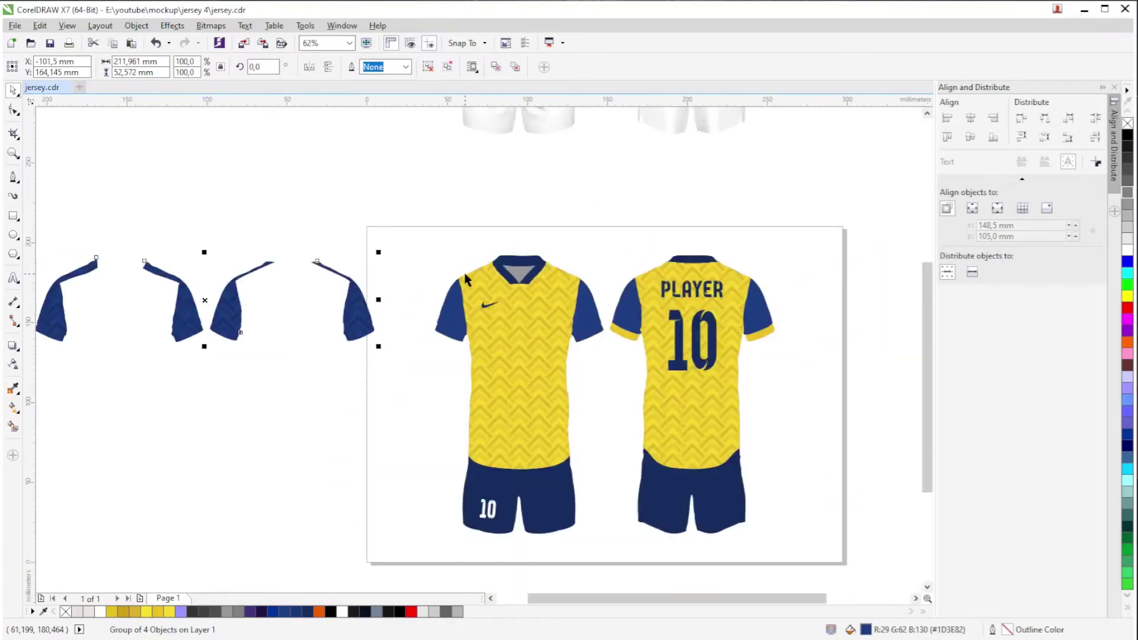
Move the shading group 250 mm down over the jersey and shorts design.
{"action": "left_click", "coordinate": [495, 130]}
{"action": "key", "text": "p"}
{"action": "scroll", "coordinate": [764, 270], "scroll_direction": "up", "scroll_amount": 1}
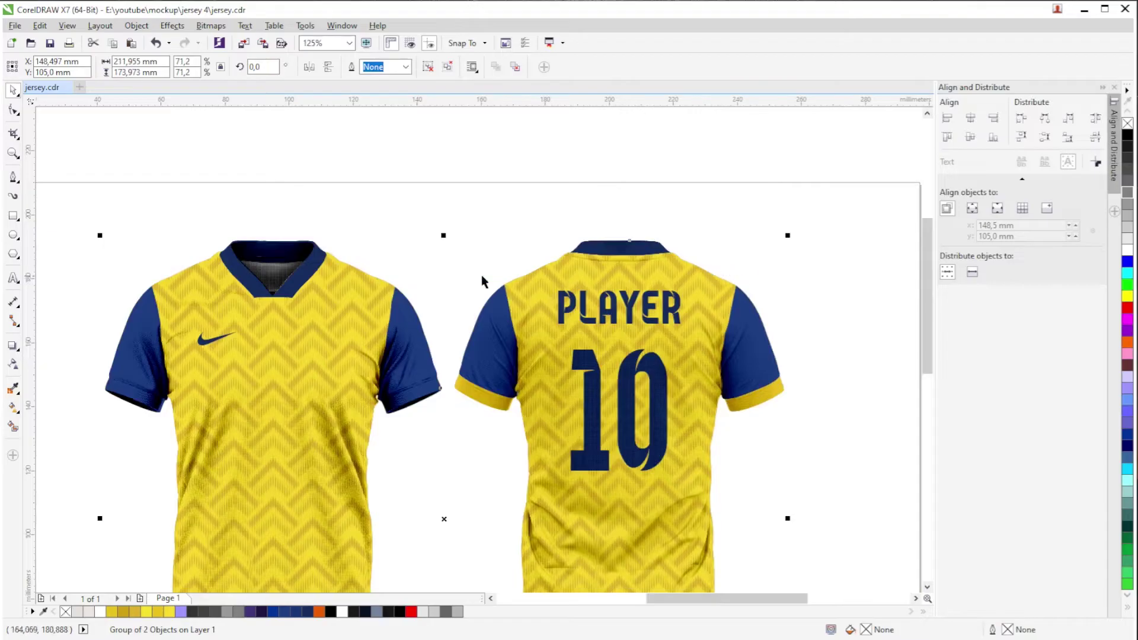
Move the grouped sleeve-and-shoulder panels 250 mm right onto the shaded jerseys.
{"action": "scroll", "coordinate": [447, 290], "scroll_direction": "down", "scroll_amount": 1}
{"action": "left_click_drag", "start_coordinate": [168, 235], "coordinate": [553, 172]}
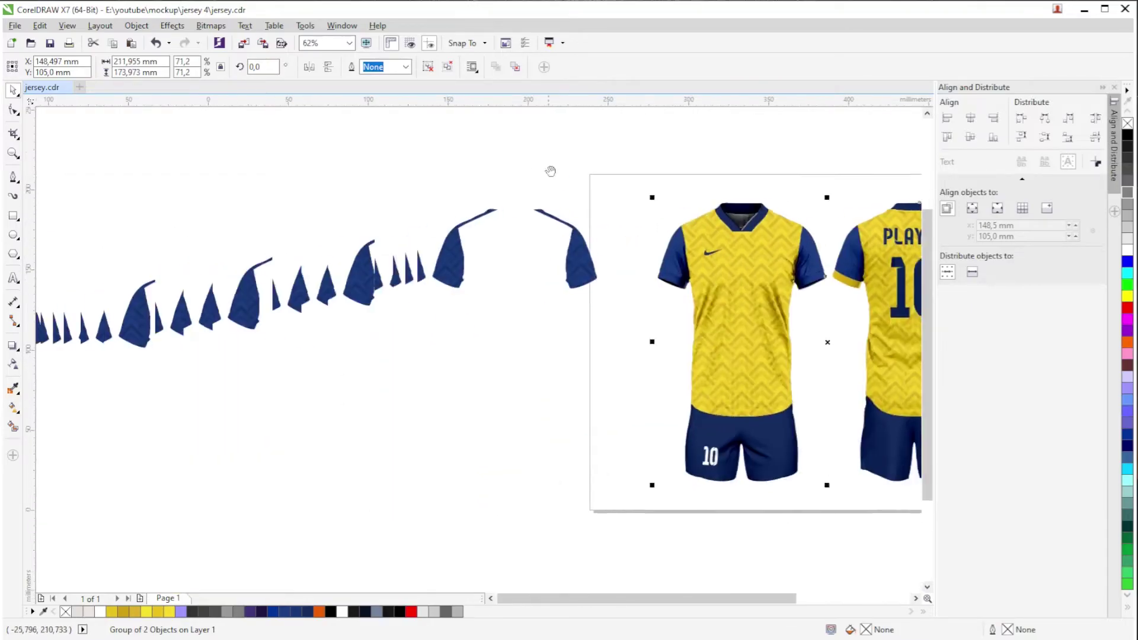
{"action": "left_click", "coordinate": [420, 173]}
{"action": "left_click_drag", "start_coordinate": [672, 243], "coordinate": [586, 275]}
{"action": "left_click", "coordinate": [501, 300]}
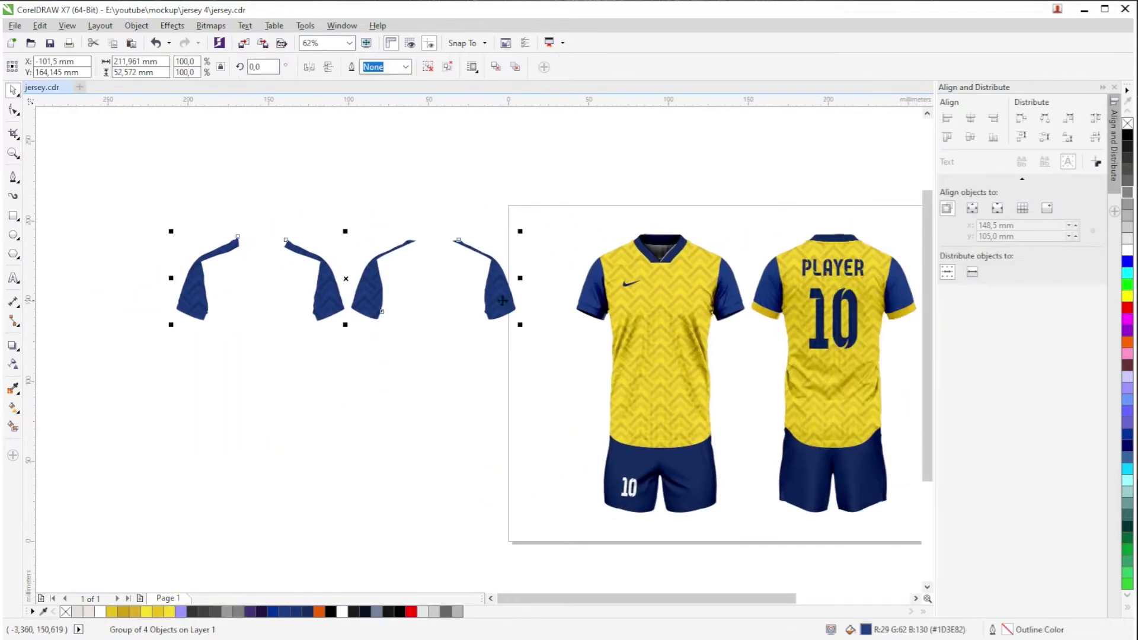
{"action": "key", "text": "Right"}
{"action": "scroll", "coordinate": [798, 211], "scroll_direction": "up", "scroll_amount": 2}
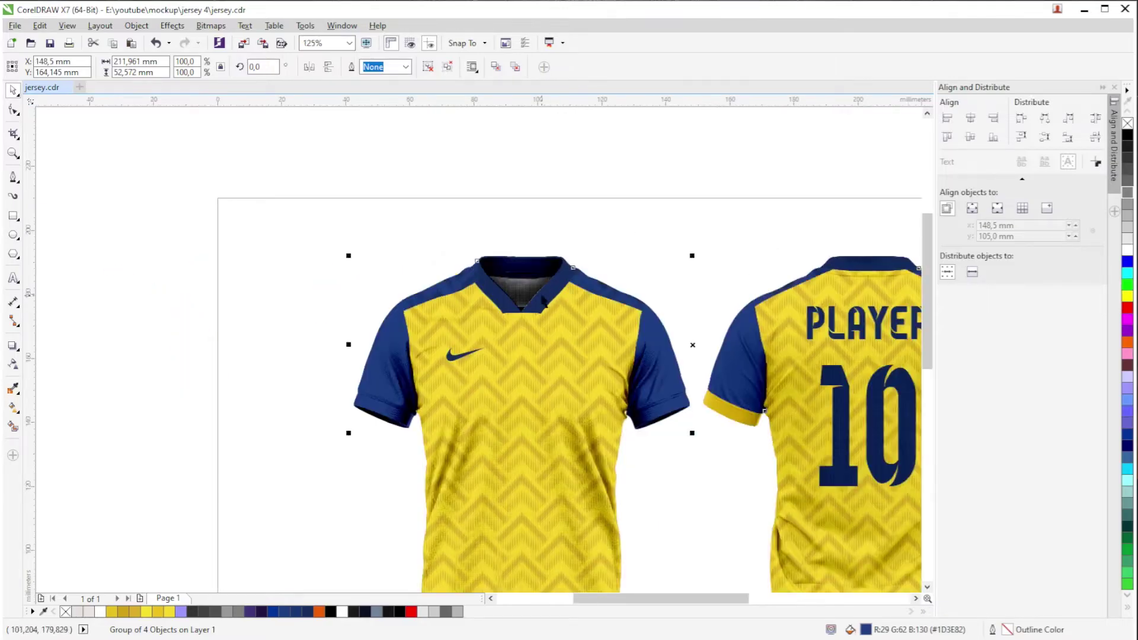
Shift the grouped panels 250 mm up, down and up again to compare the jersey with and without them.
{"action": "key", "text": "Up"}
{"action": "key", "text": "Down"}
{"action": "key", "text": "Up"}
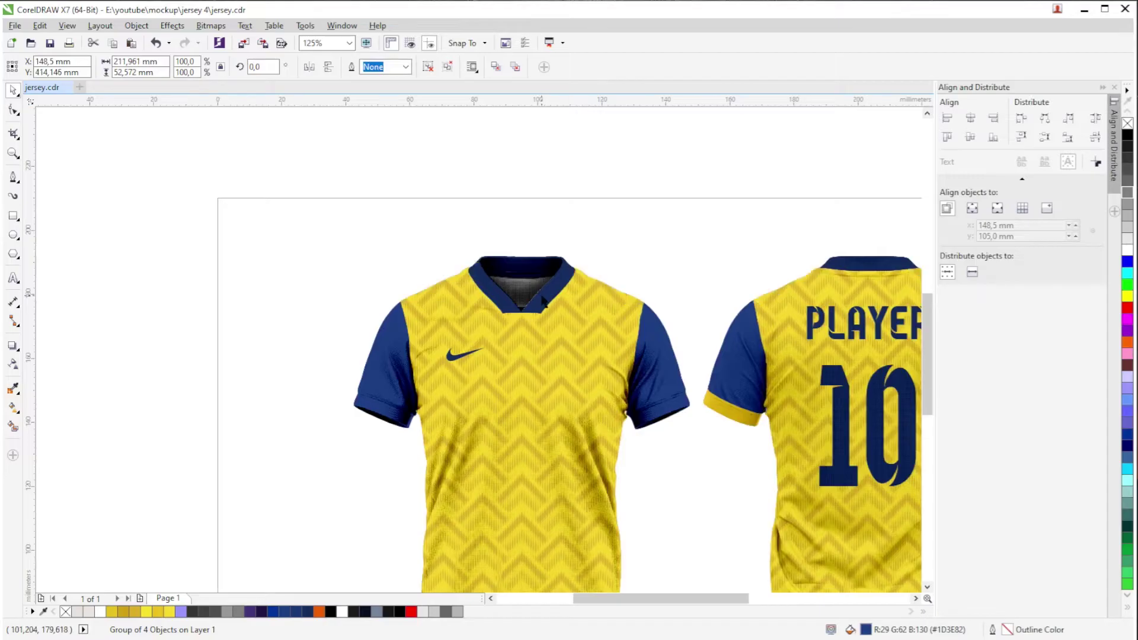
Undo and redo the last moves of the grouped sleeve-and-shoulder panels, ending with them on the jerseys.
{"action": "key", "text": "ctrl+shift+z"}
{"action": "key", "text": "ctrl+z"}
{"action": "key", "text": "ctrl+shift+z"}
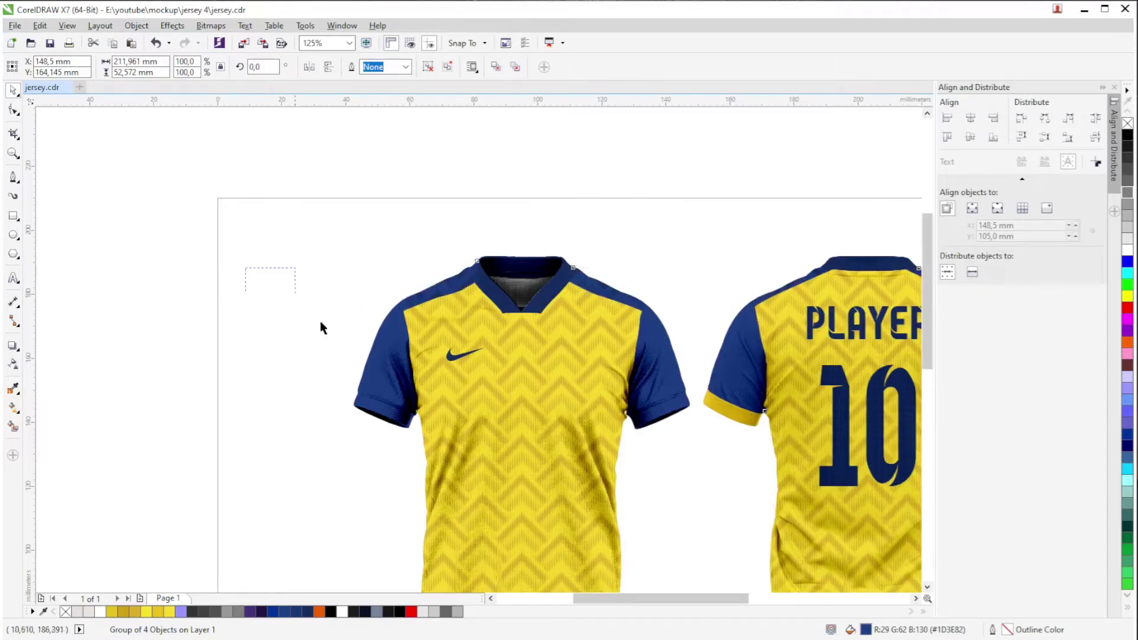
Move the four yellow sleeve cuffs of the front and back jerseys 250 mm down off the page.
{"action": "left_click_drag", "start_coordinate": [320, 328], "coordinate": [223, 370]}
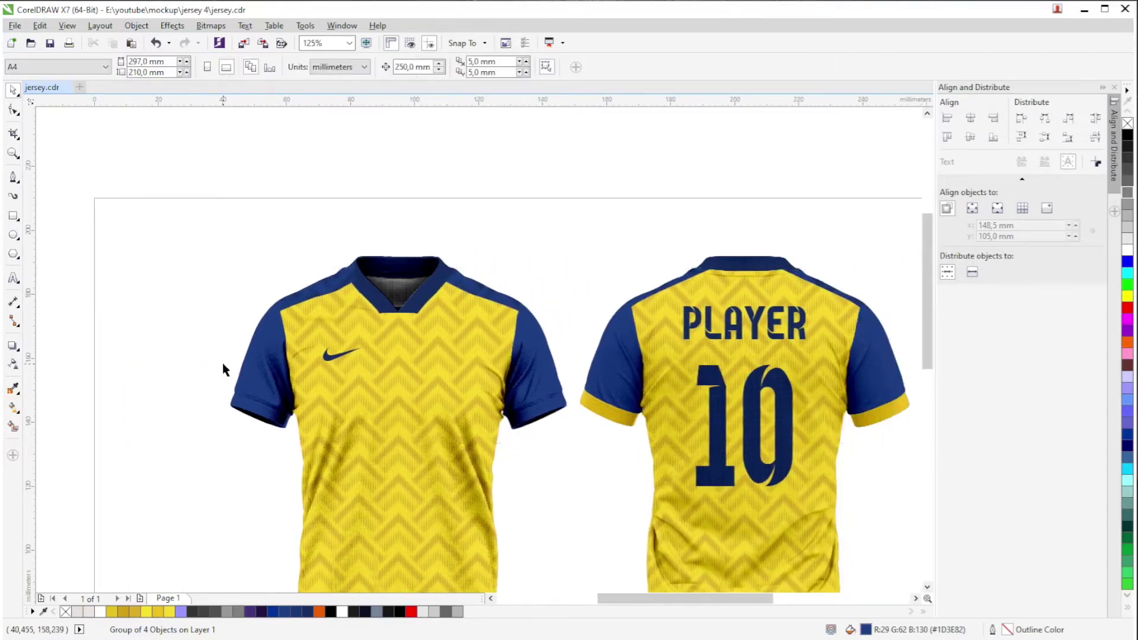
{"action": "scroll", "coordinate": [223, 369], "scroll_direction": "right", "scroll_amount": 2}
{"action": "left_click_drag", "start_coordinate": [71, 351], "coordinate": [871, 472]}
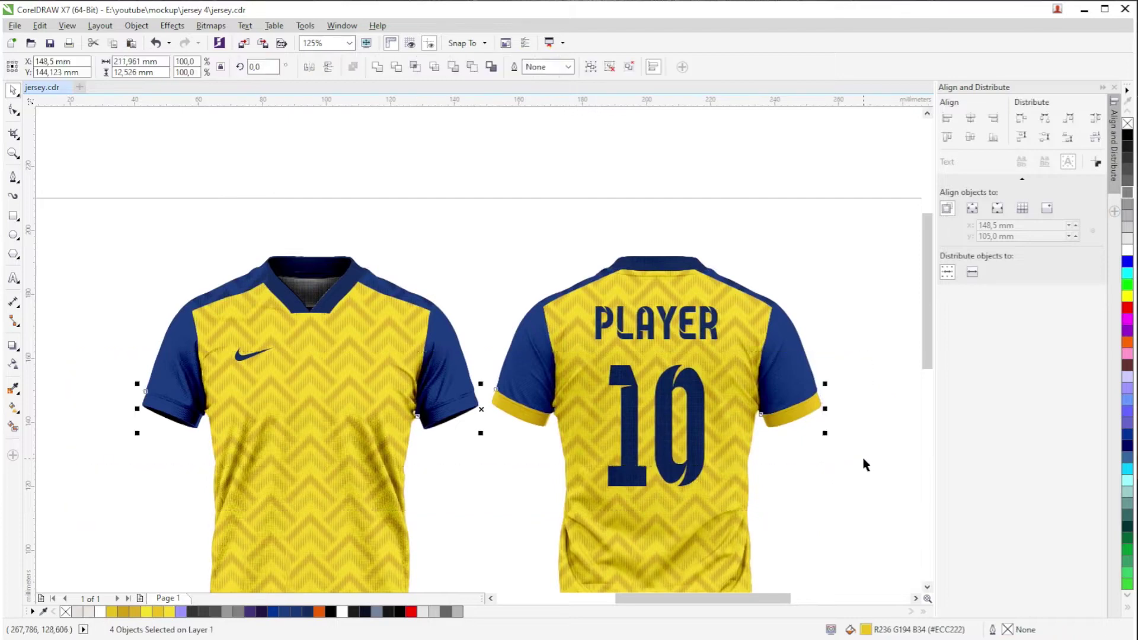
{"action": "key", "text": "Down"}
{"action": "left_click_drag", "start_coordinate": [274, 413], "coordinate": [267, 409]}
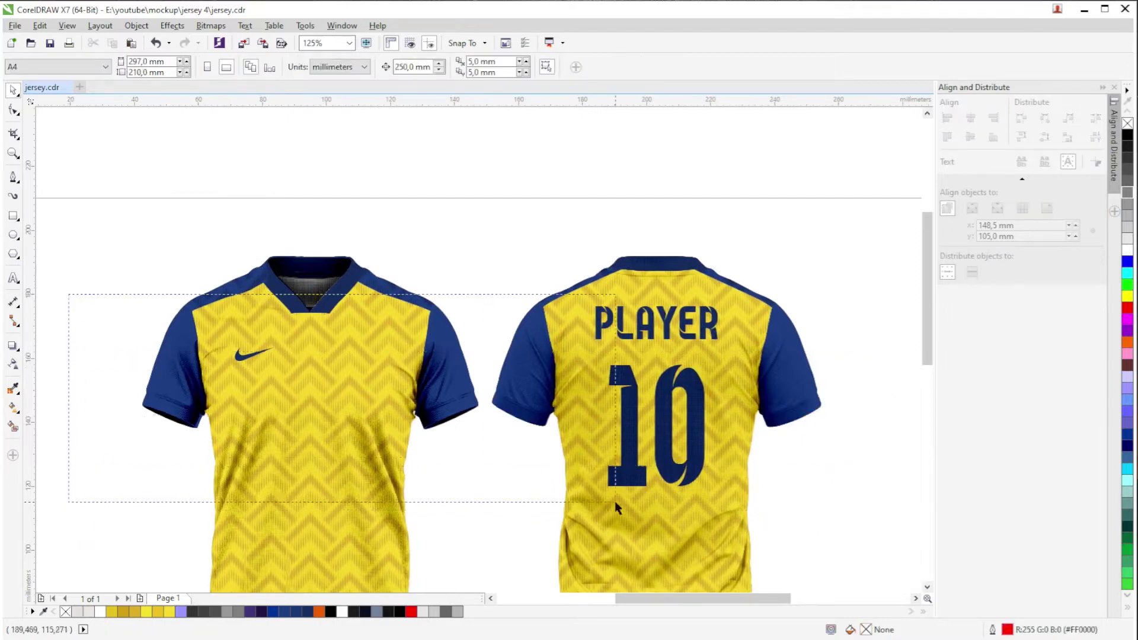
{"action": "left_click_drag", "start_coordinate": [233, 358], "coordinate": [218, 353]}
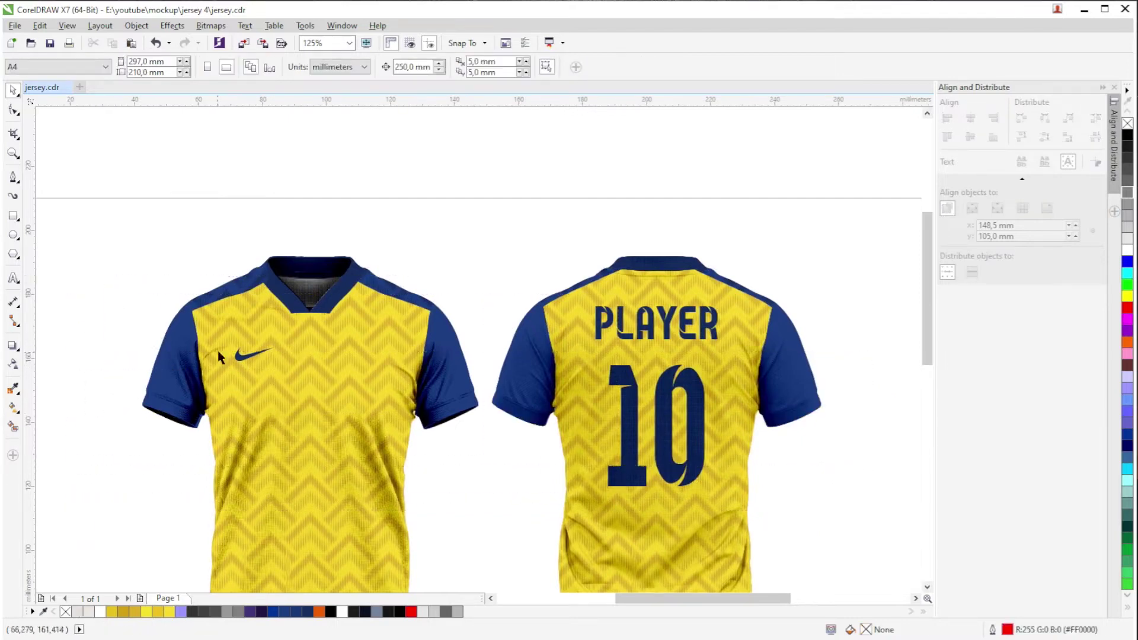
Move the shading group 250 mm down off the design and remove the plain blue sleeves from both jerseys.
{"action": "left_click", "coordinate": [287, 320]}
{"action": "key", "text": "Down"}
{"action": "left_click", "coordinate": [167, 363]}
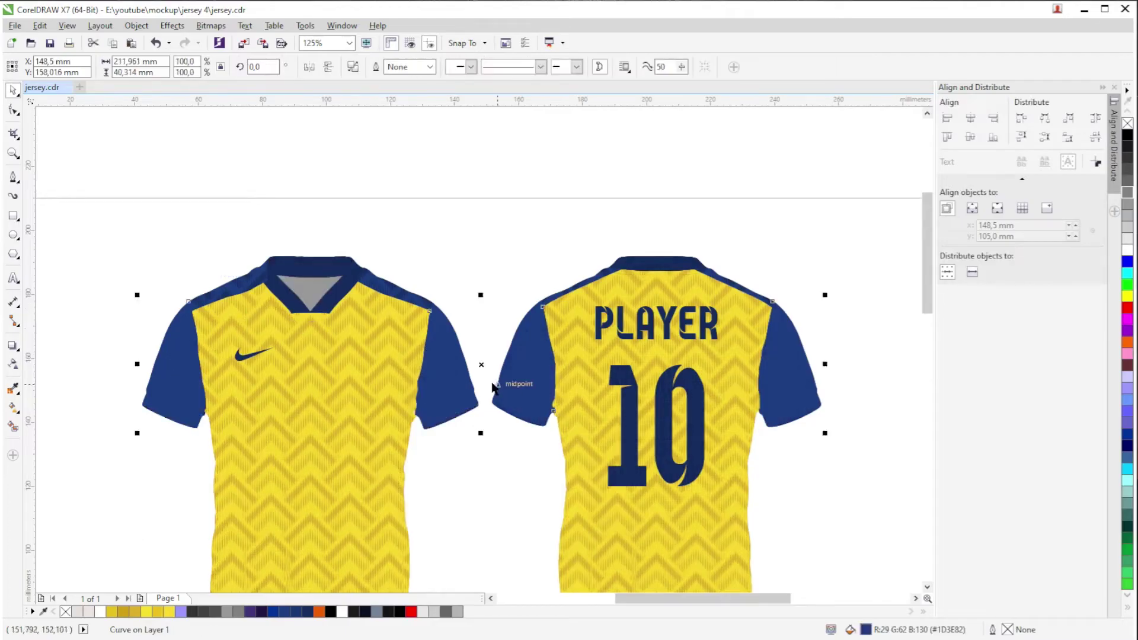
{"action": "left_click", "coordinate": [512, 227]}
Move the shading group 250 mm up, back over the jerseys and shorts.
{"action": "scroll", "coordinate": [587, 316], "scroll_direction": "down", "scroll_amount": 2}
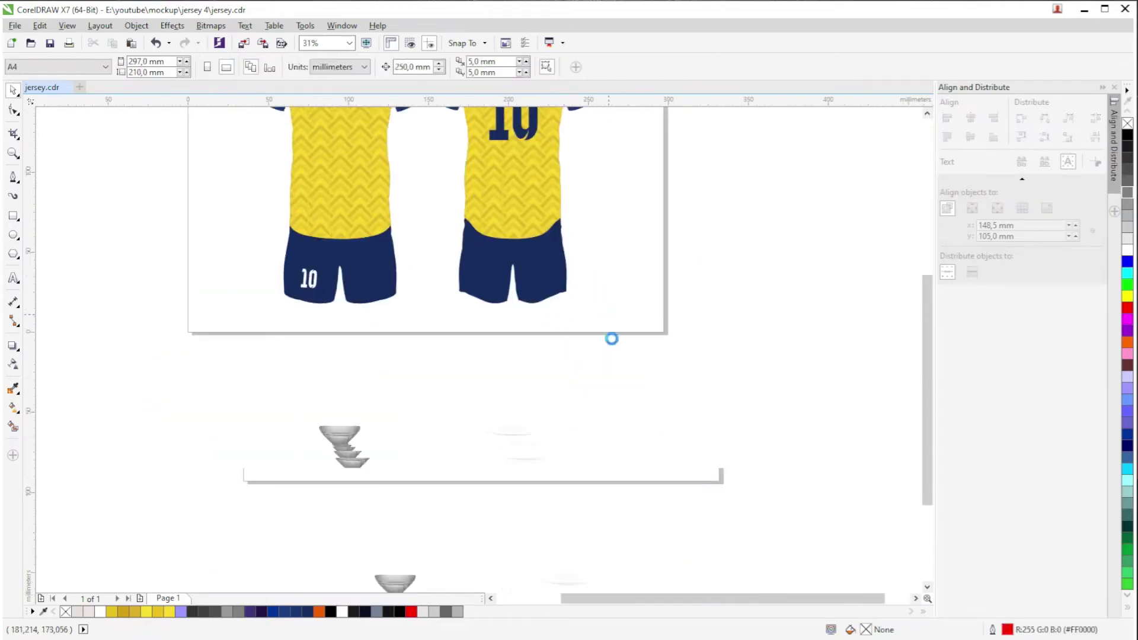
{"action": "left_click", "coordinate": [502, 453]}
{"action": "key", "text": "Up"}
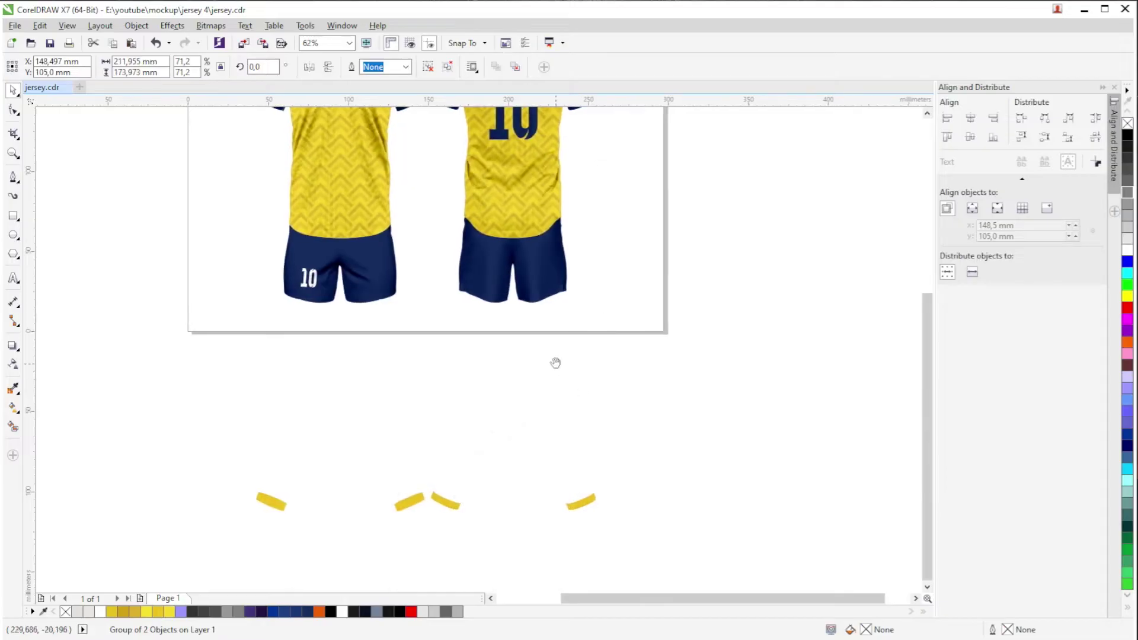
Move the four yellow sleeve cuffs 250 mm up, back onto the sleeve ends of both jerseys.
{"action": "left_click_drag", "start_coordinate": [555, 363], "coordinate": [581, 399]}
{"action": "scroll", "coordinate": [253, 468], "scroll_direction": "down", "scroll_amount": 1}
{"action": "left_click_drag", "start_coordinate": [215, 454], "coordinate": [525, 592]}
{"action": "left_click_drag", "start_coordinate": [442, 415], "coordinate": [468, 423]}
{"action": "key", "text": "Up"}
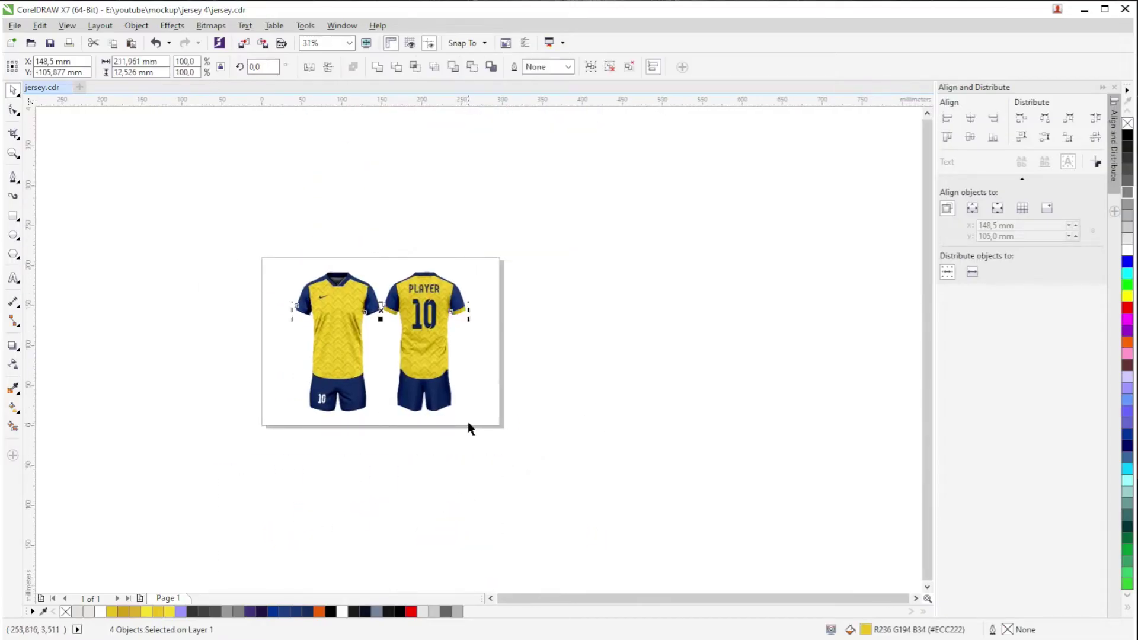
{"action": "scroll", "coordinate": [305, 302], "scroll_direction": "up", "scroll_amount": 2}
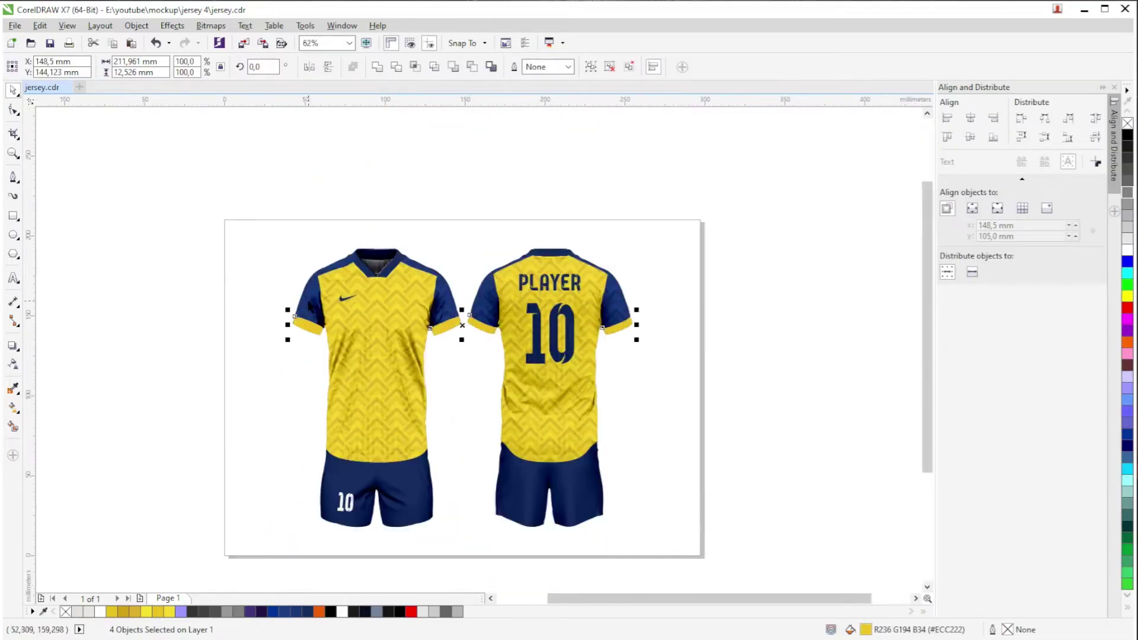
{"action": "left_click", "coordinate": [127, 344]}
{"action": "left_click", "coordinate": [386, 333]}
{"action": "scroll", "coordinate": [386, 333], "scroll_direction": "up", "scroll_amount": 2}
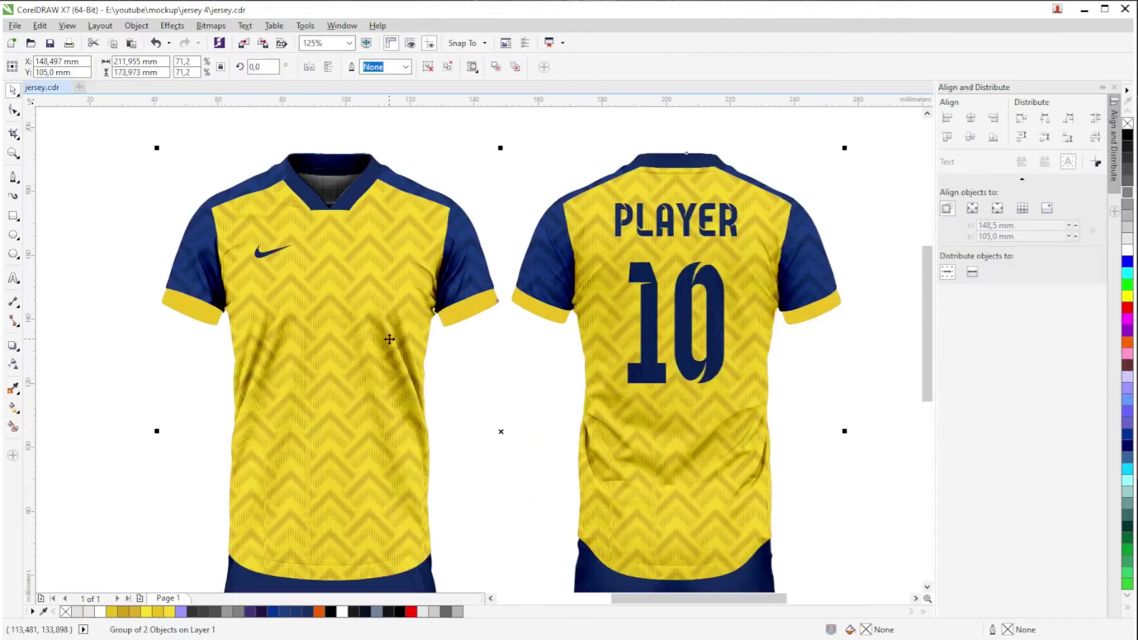
{"action": "scroll", "coordinate": [498, 341], "scroll_direction": "down", "scroll_amount": 2}
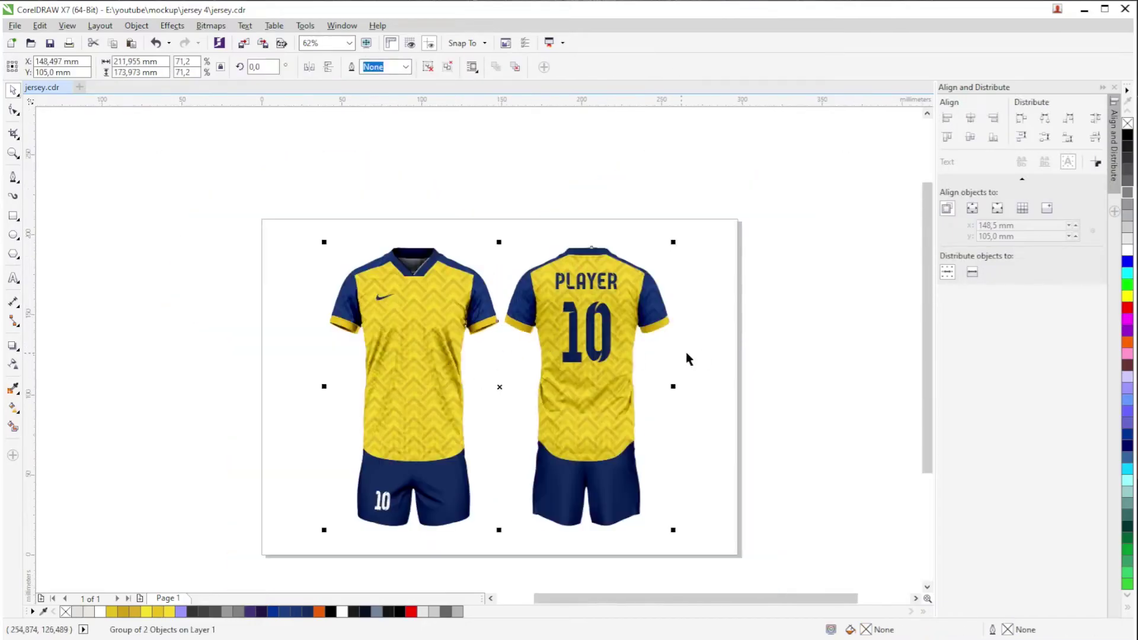
{"action": "left_click", "coordinate": [714, 355]}
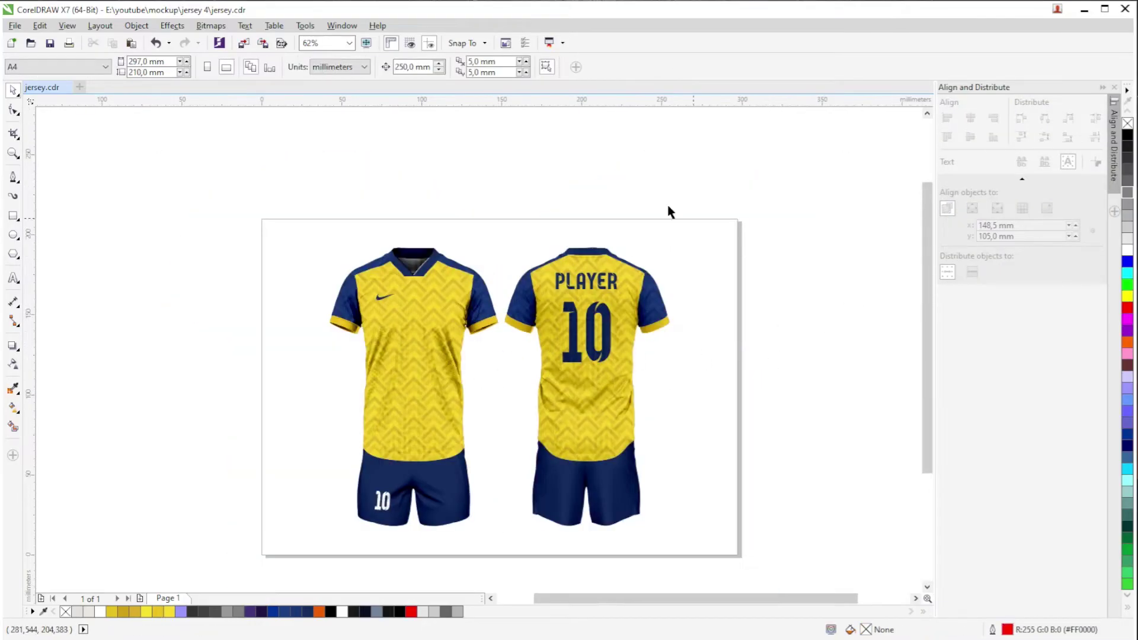
Change the drawing units to centimeters and set the nudge distance to 15 cm.
{"action": "left_click", "coordinate": [325, 67]}
{"action": "left_click", "coordinate": [342, 196]}
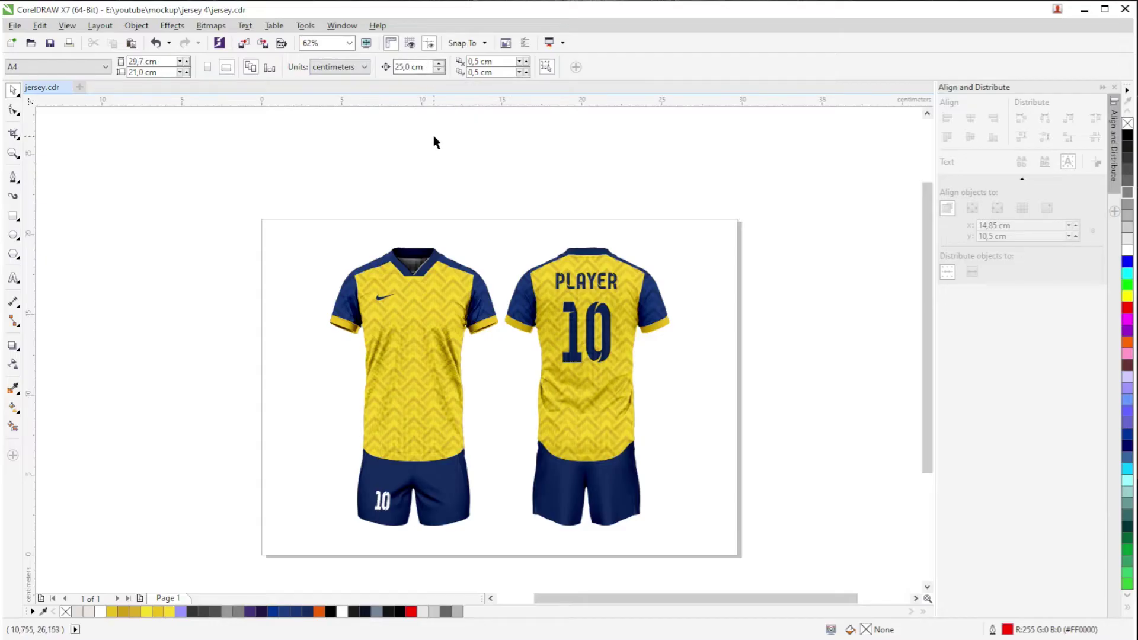
{"action": "left_click_drag", "start_coordinate": [426, 67], "coordinate": [358, 71]}
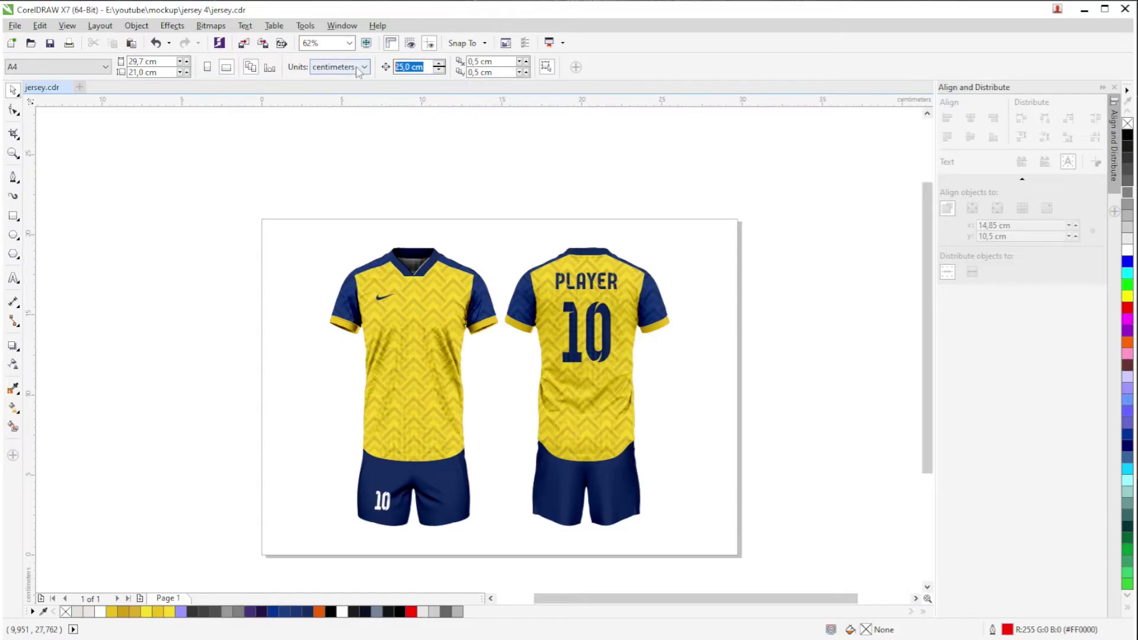
{"action": "type", "text": "15"}
{"action": "key", "text": "Return"}
Nudge the shading group 15 cm right and back left to demonstrate the nudge distance.
{"action": "left_click", "coordinate": [610, 379]}
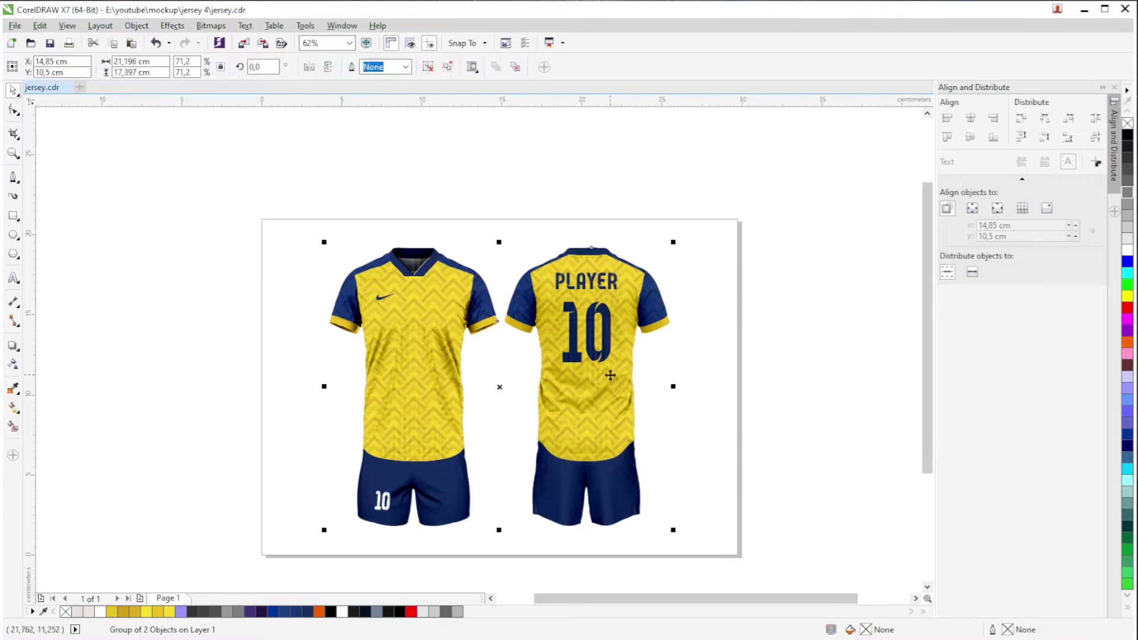
{"action": "key", "text": "Right"}
{"action": "key", "text": "Left"}
Set the nudge distance to 25 cm and nudge the shading group right off the design and back left.
{"action": "left_click", "coordinate": [424, 167]}
{"action": "left_click", "coordinate": [430, 70]}
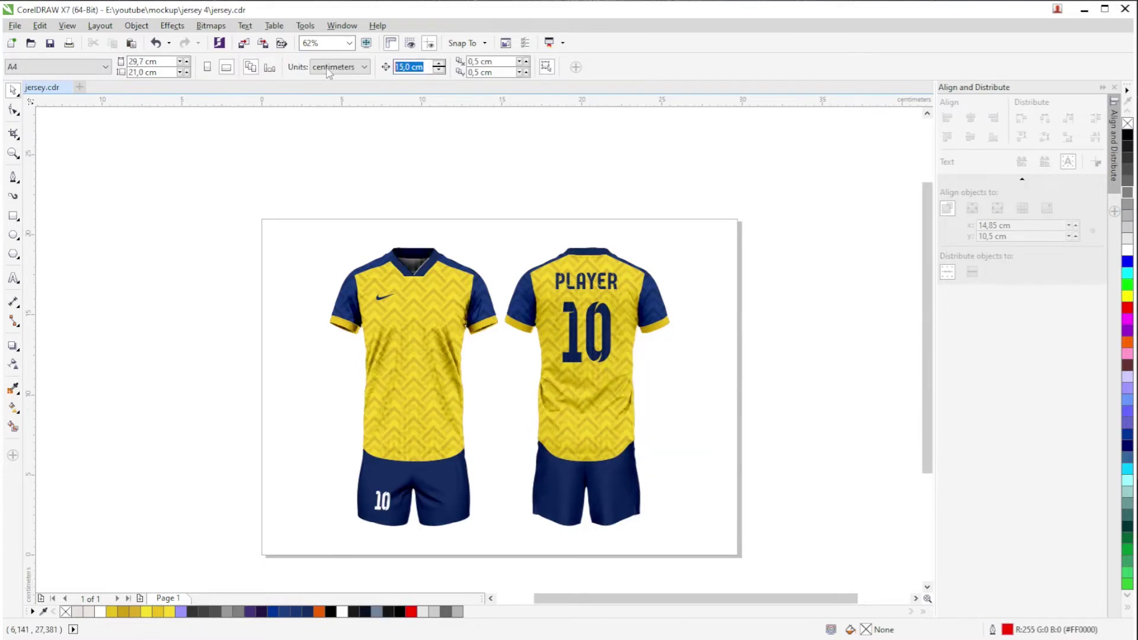
{"action": "type", "text": "2"}
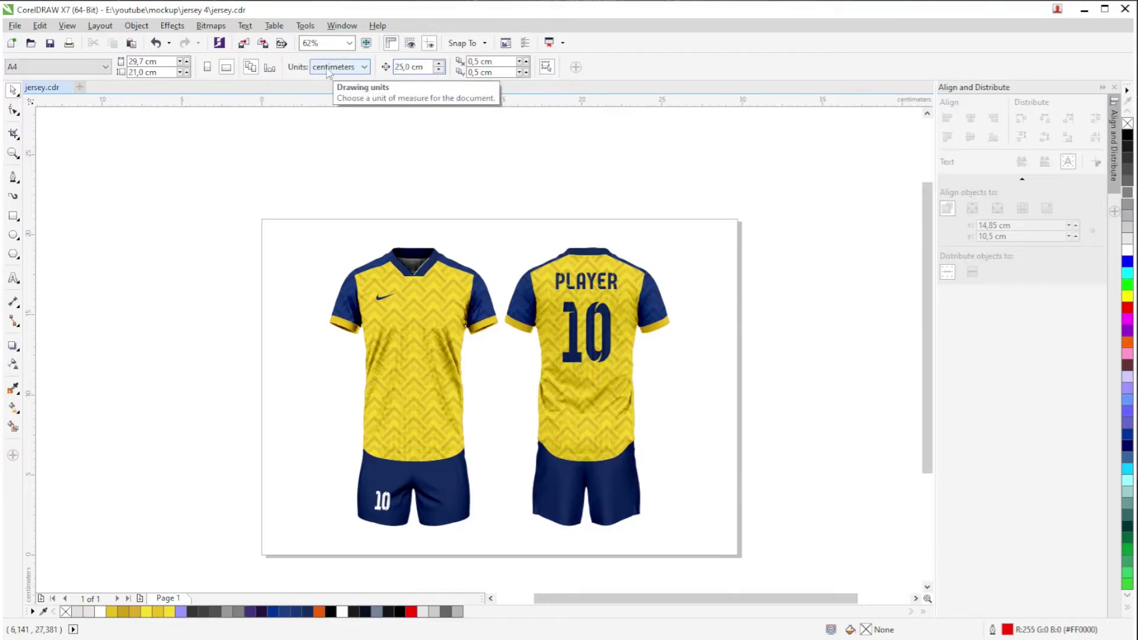
{"action": "left_click", "coordinate": [592, 408]}
{"action": "key", "text": "Right"}
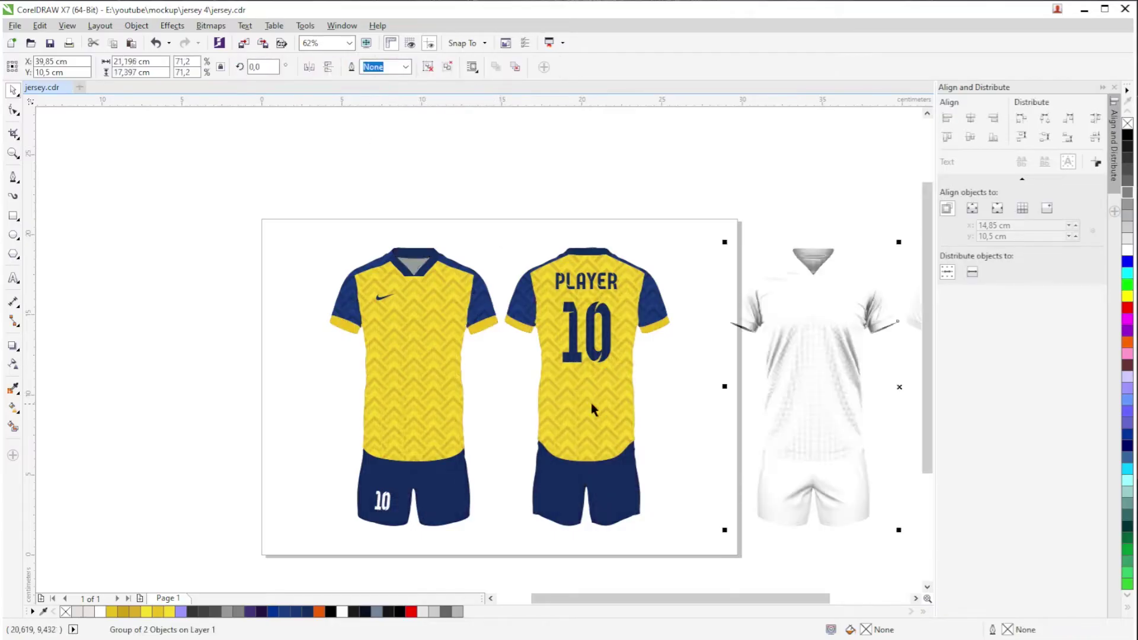
{"action": "key", "text": "Left"}
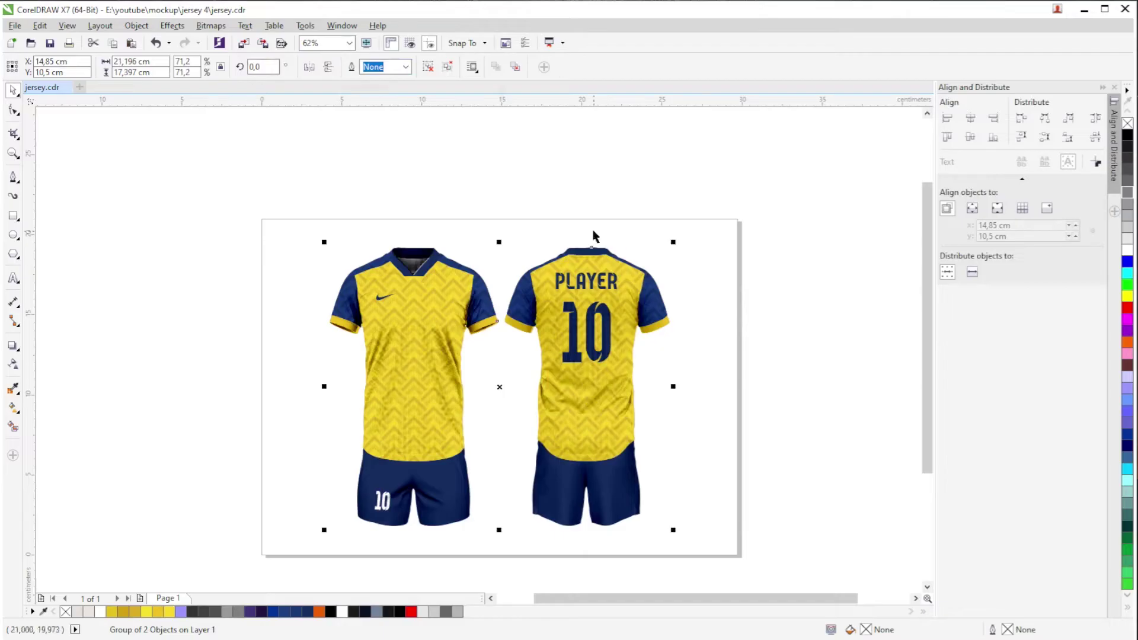
Move the shading group 25 cm up off the jersey and shorts design.
{"action": "left_click", "coordinate": [557, 180]}
{"action": "left_click_drag", "start_coordinate": [745, 287], "coordinate": [660, 246]}
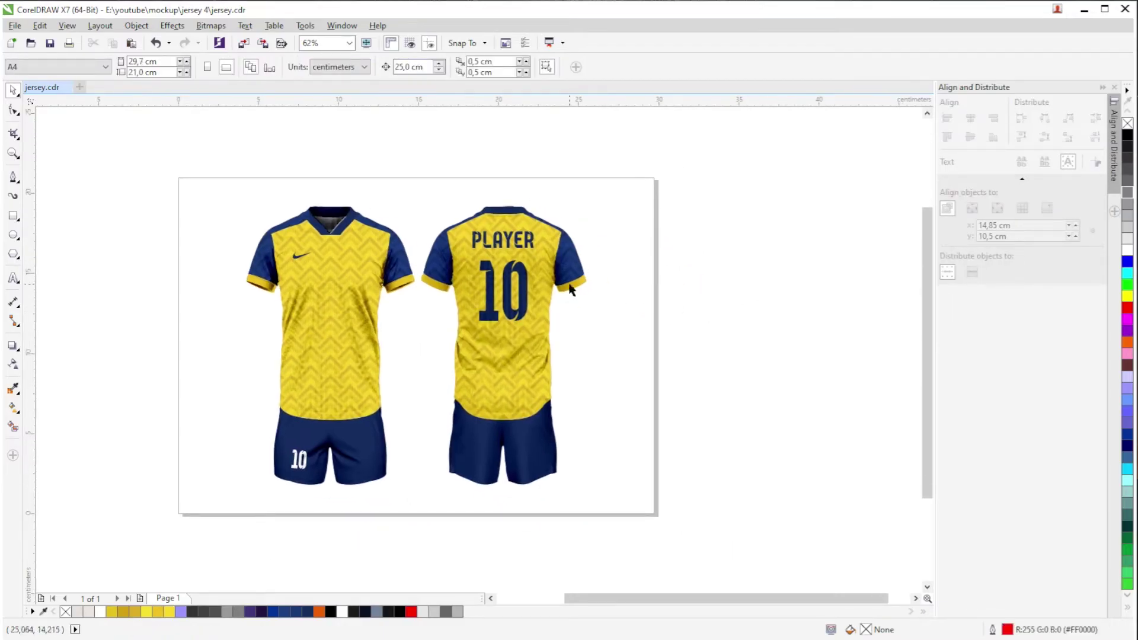
{"action": "left_click_drag", "start_coordinate": [695, 292], "coordinate": [753, 281]}
{"action": "left_click_drag", "start_coordinate": [612, 363], "coordinate": [653, 309]}
{"action": "left_click", "coordinate": [640, 252]}
{"action": "left_click", "coordinate": [714, 326]}
{"action": "left_click", "coordinate": [642, 309]}
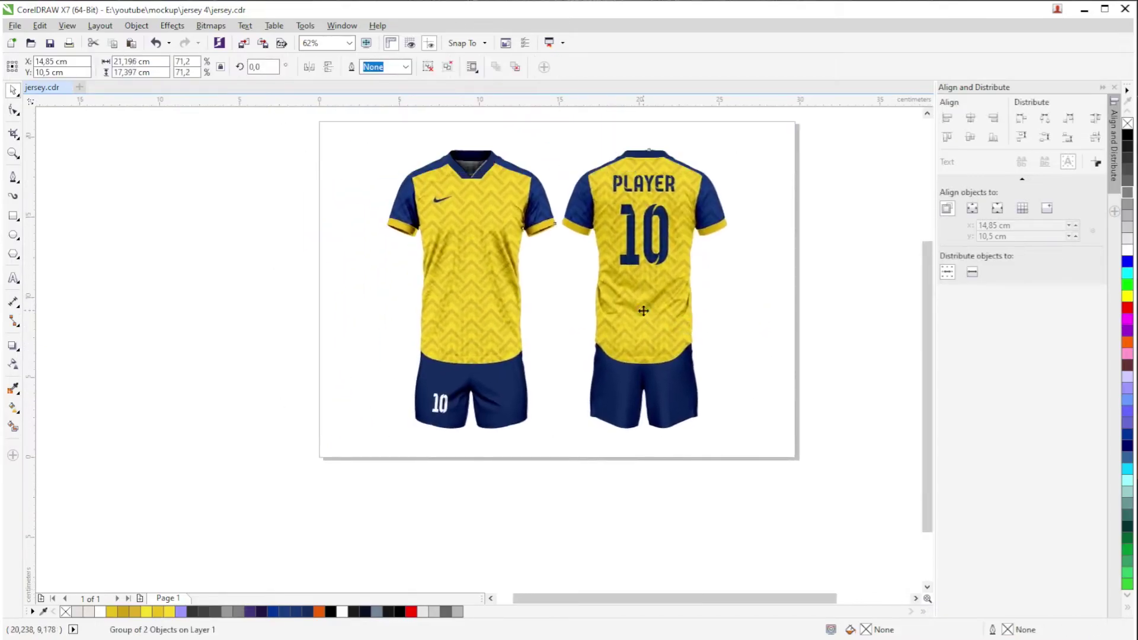
{"action": "key", "text": "Up"}
Nudge the front shorts 25 cm down off the page and back up to their place.
{"action": "left_click", "coordinate": [664, 390]}
{"action": "left_click", "coordinate": [480, 412]}
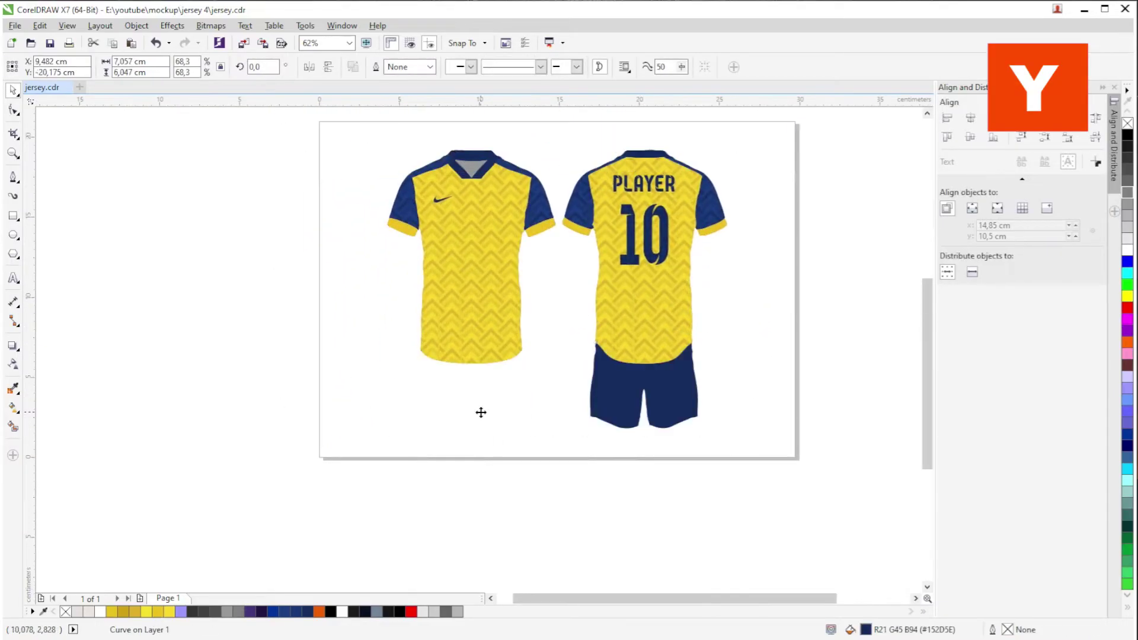
{"action": "left_click", "coordinate": [595, 408]}
{"action": "left_click", "coordinate": [504, 403]}
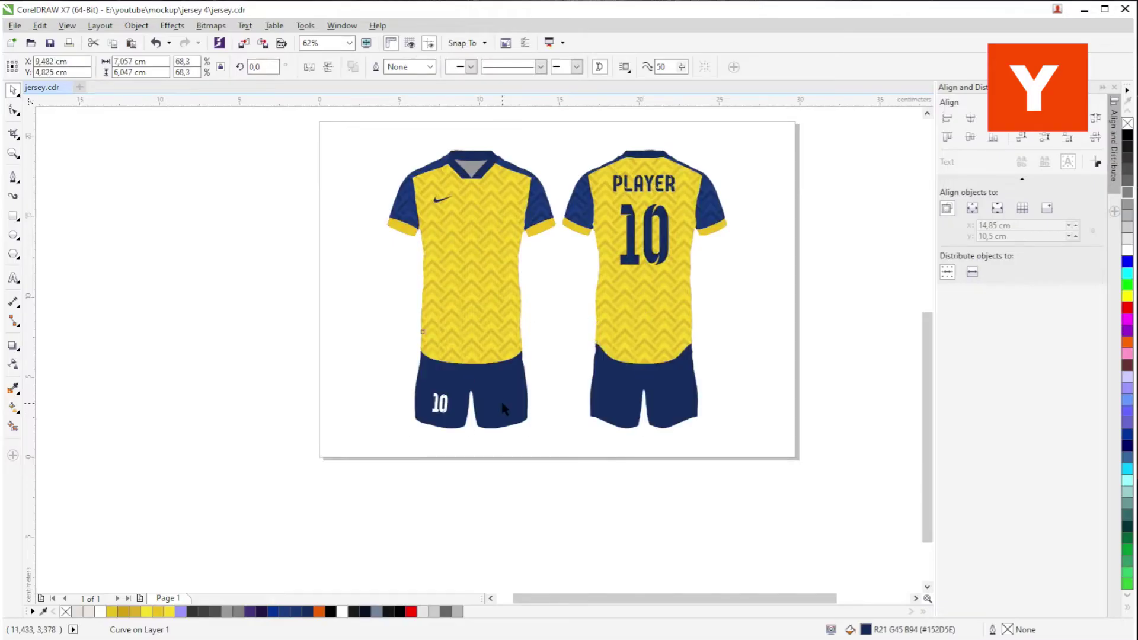
Draw a closed Pen shape about 3 by 6.3 cm overlapping the left side of the front shorts, beside the number 10.
{"action": "scroll", "coordinate": [500, 400], "scroll_direction": "up", "scroll_amount": 2}
{"action": "left_click", "coordinate": [555, 480]}
{"action": "left_click", "coordinate": [13, 176]}
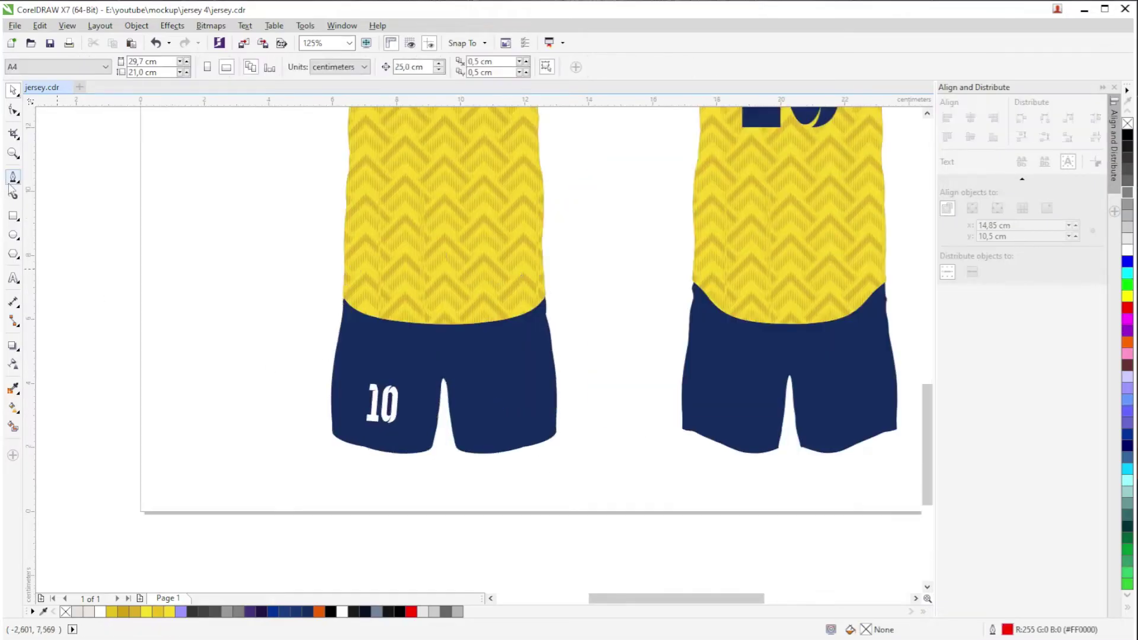
{"action": "left_click", "coordinate": [362, 273]}
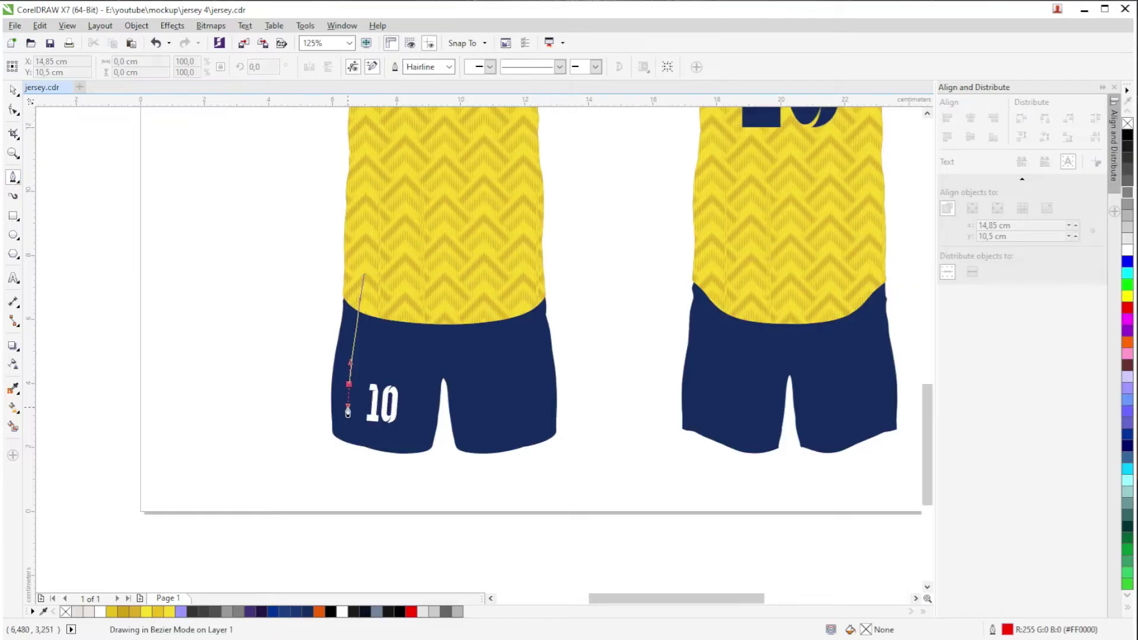
{"action": "left_click", "coordinate": [348, 384]}
{"action": "left_click", "coordinate": [352, 470]}
{"action": "left_click", "coordinate": [296, 475]}
{"action": "left_click", "coordinate": [268, 378]}
{"action": "left_click", "coordinate": [299, 285]}
{"action": "left_click", "coordinate": [363, 274]}
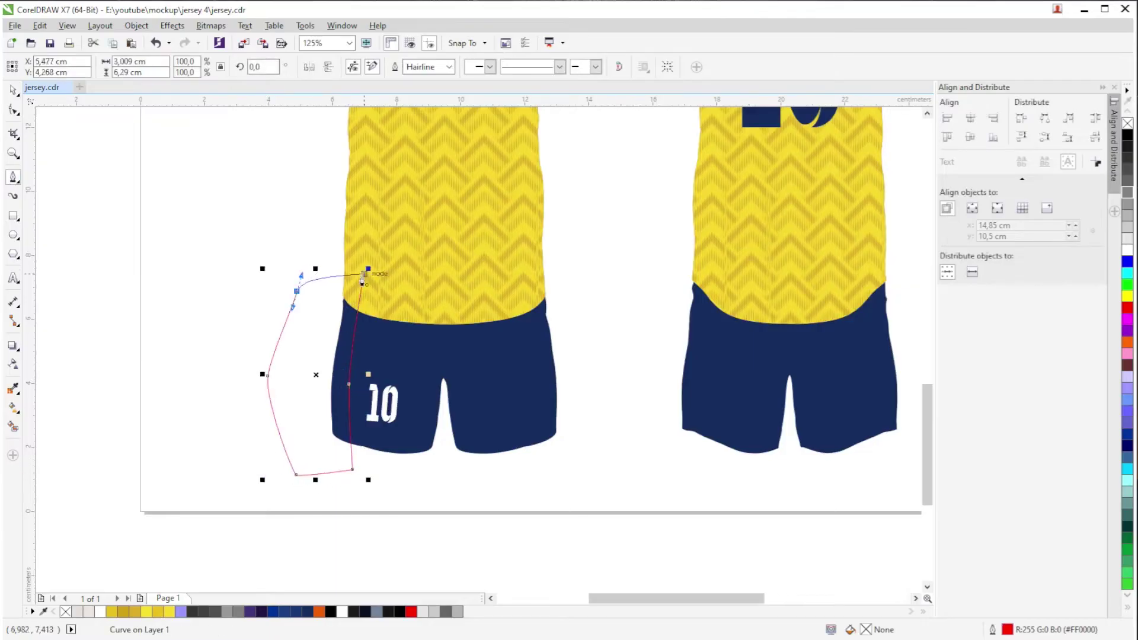
Draw a closed Pen shape overlapping the right side of the front shorts, from above the waist to below the hem.
{"action": "left_click", "coordinate": [529, 279]}
{"action": "left_click", "coordinate": [537, 371]}
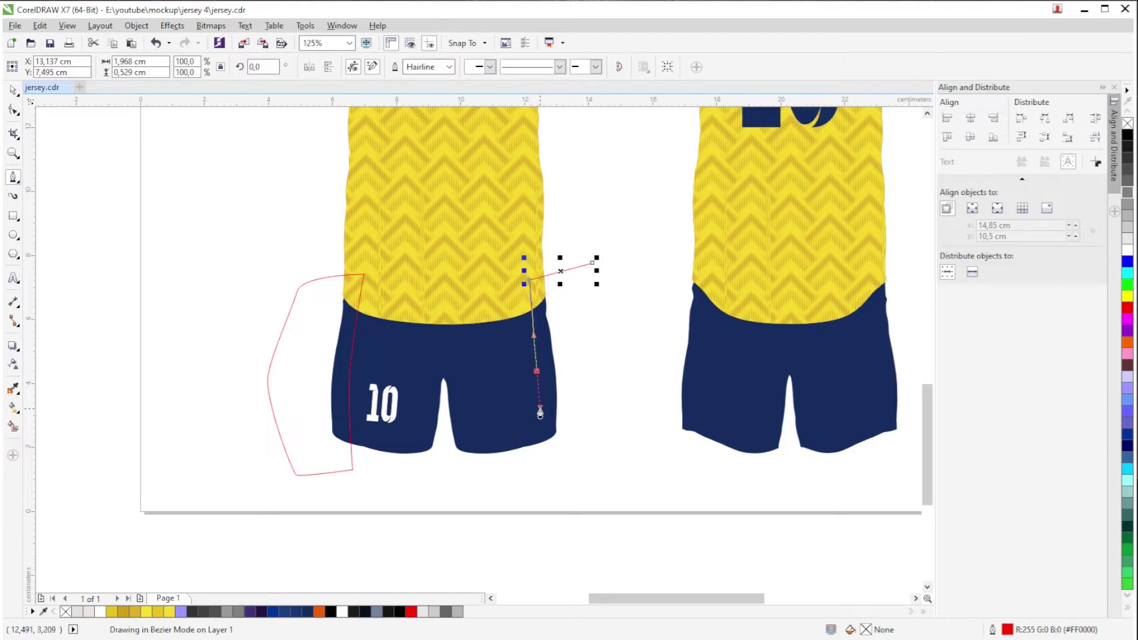
{"action": "left_click", "coordinate": [540, 470]}
{"action": "left_click", "coordinate": [591, 418]}
{"action": "left_click", "coordinate": [592, 262]}
{"action": "left_click", "coordinate": [592, 263]}
Draw a closed Pen shape about 2.2 by 6.9 cm overlapping the left side of the back shorts.
{"action": "left_click_drag", "start_coordinate": [653, 305], "coordinate": [542, 288]}
{"action": "left_click", "coordinate": [542, 248]}
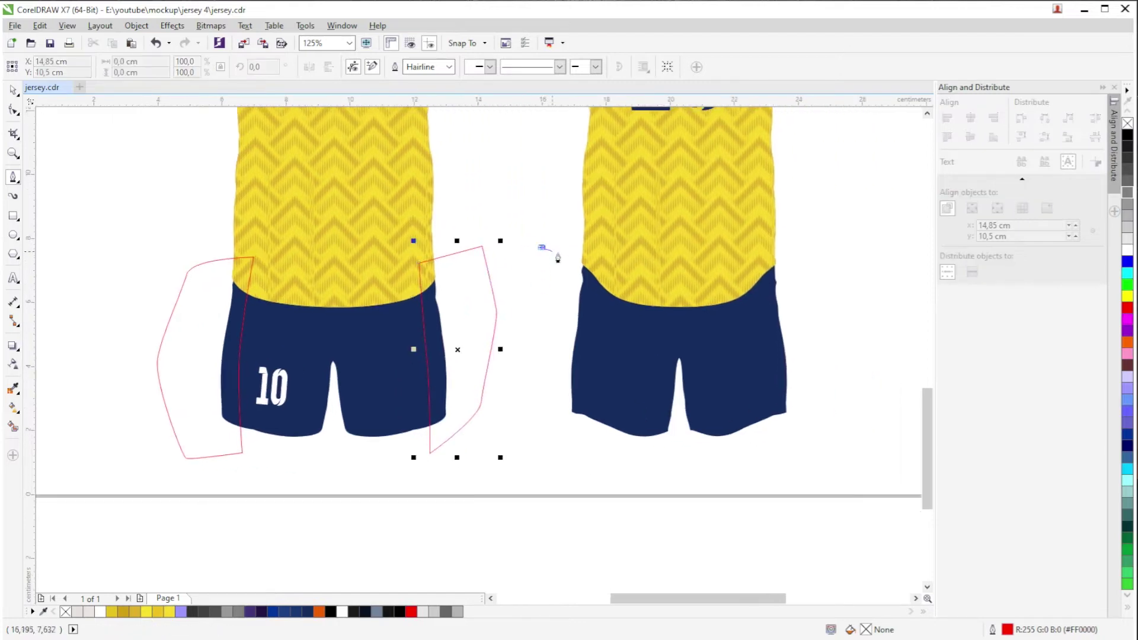
{"action": "left_click", "coordinate": [605, 261]}
{"action": "left_click_drag", "start_coordinate": [592, 335], "coordinate": [585, 472]}
{"action": "left_click", "coordinate": [587, 467]}
{"action": "left_click", "coordinate": [543, 451]}
{"action": "left_click", "coordinate": [533, 339]}
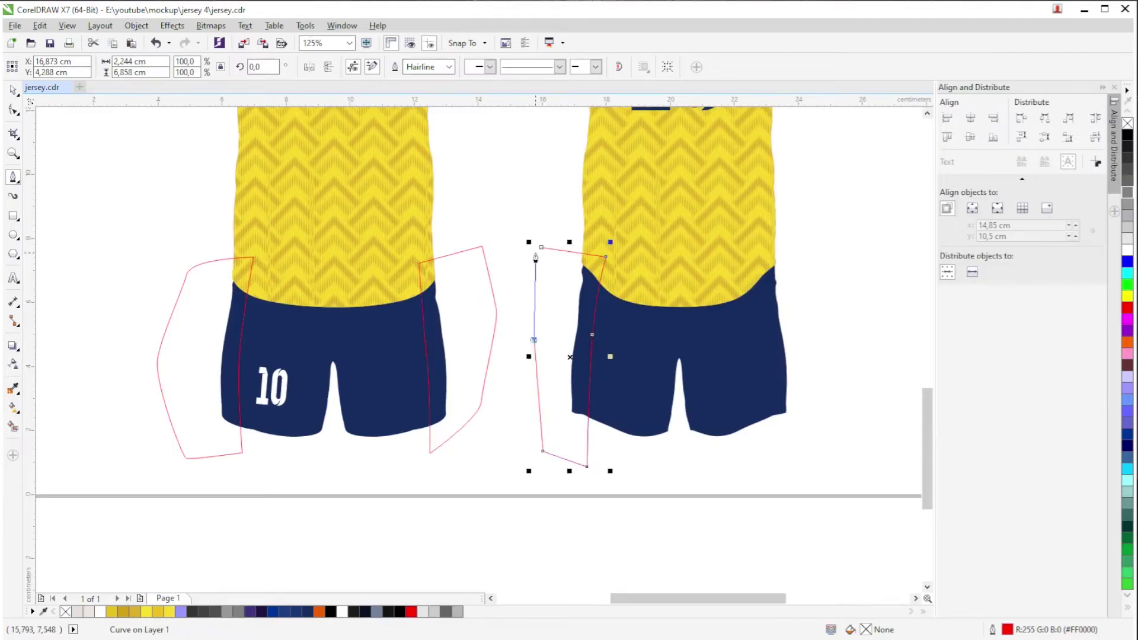
{"action": "left_click", "coordinate": [541, 247]}
Draw a closed Pen shape about 3.2 by 6.9 cm overlapping the right side of the back shorts.
{"action": "scroll", "coordinate": [751, 317], "scroll_direction": "right", "scroll_amount": 2}
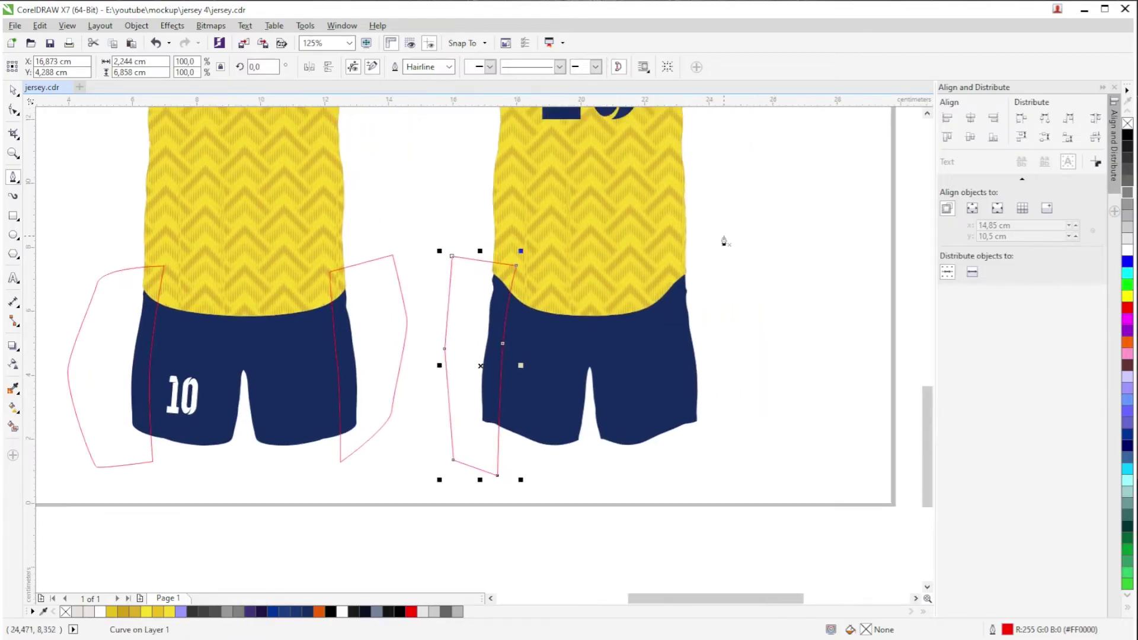
{"action": "left_click", "coordinate": [729, 232]}
{"action": "left_click", "coordinate": [664, 274]}
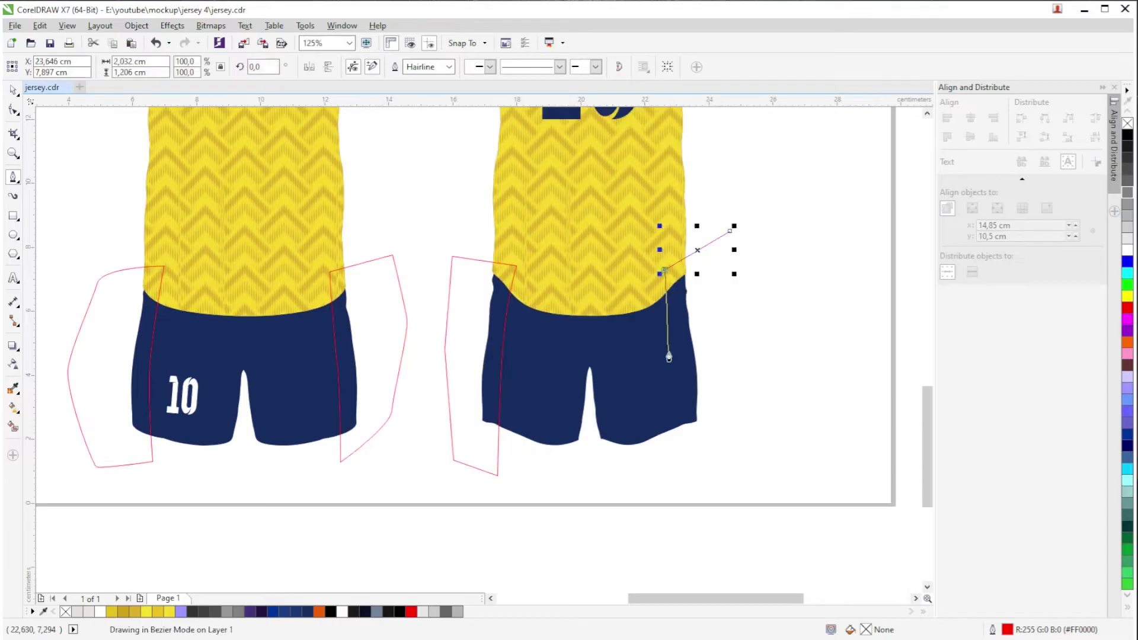
{"action": "left_click_drag", "start_coordinate": [674, 352], "coordinate": [681, 391]}
{"action": "left_click", "coordinate": [678, 453]}
{"action": "left_click_drag", "start_coordinate": [768, 425], "coordinate": [764, 418]}
{"action": "left_click_drag", "start_coordinate": [756, 330], "coordinate": [754, 320]}
{"action": "left_click", "coordinate": [751, 307]}
{"action": "left_click", "coordinate": [730, 231]}
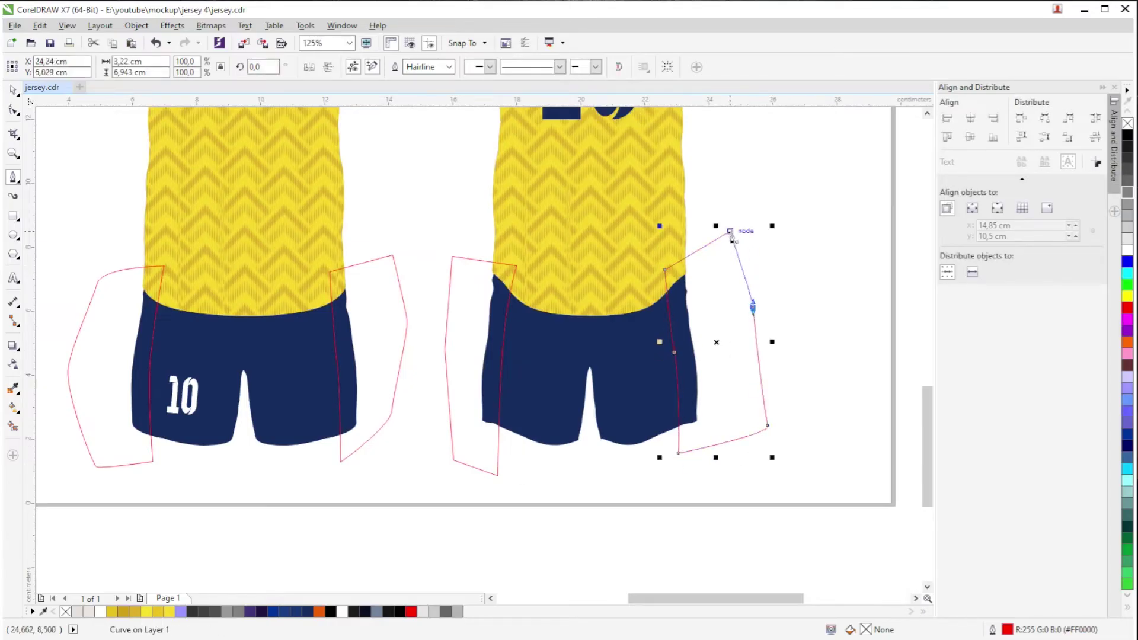
{"action": "scroll", "coordinate": [785, 323], "scroll_direction": "down", "scroll_amount": 2}
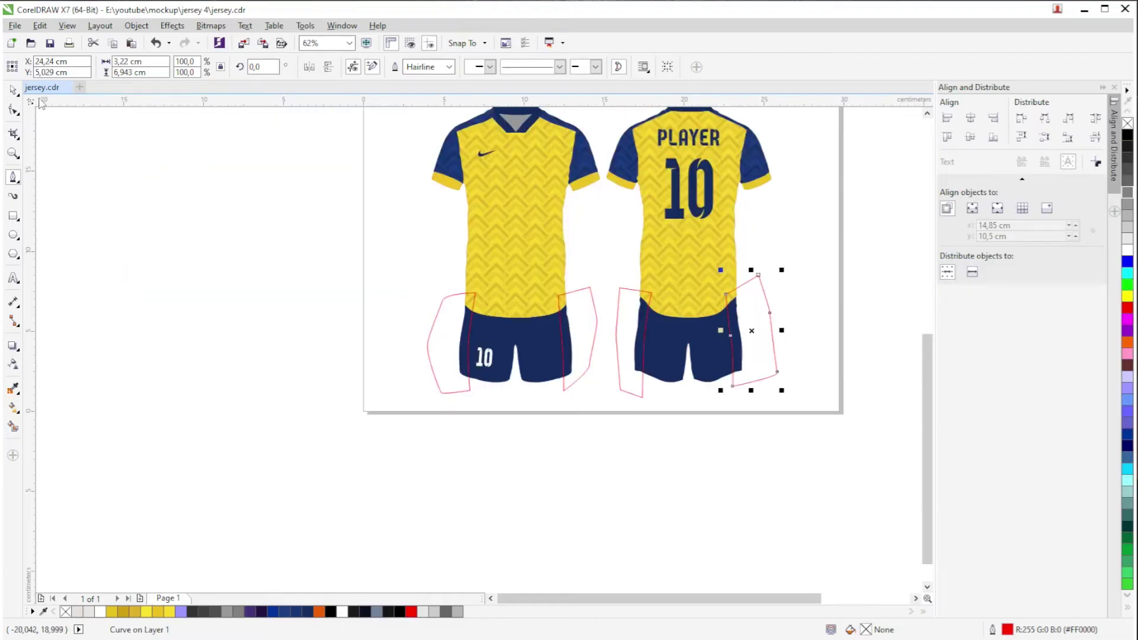
{"action": "left_click", "coordinate": [15, 91]}
{"action": "left_click_drag", "start_coordinate": [669, 219], "coordinate": [558, 311]}
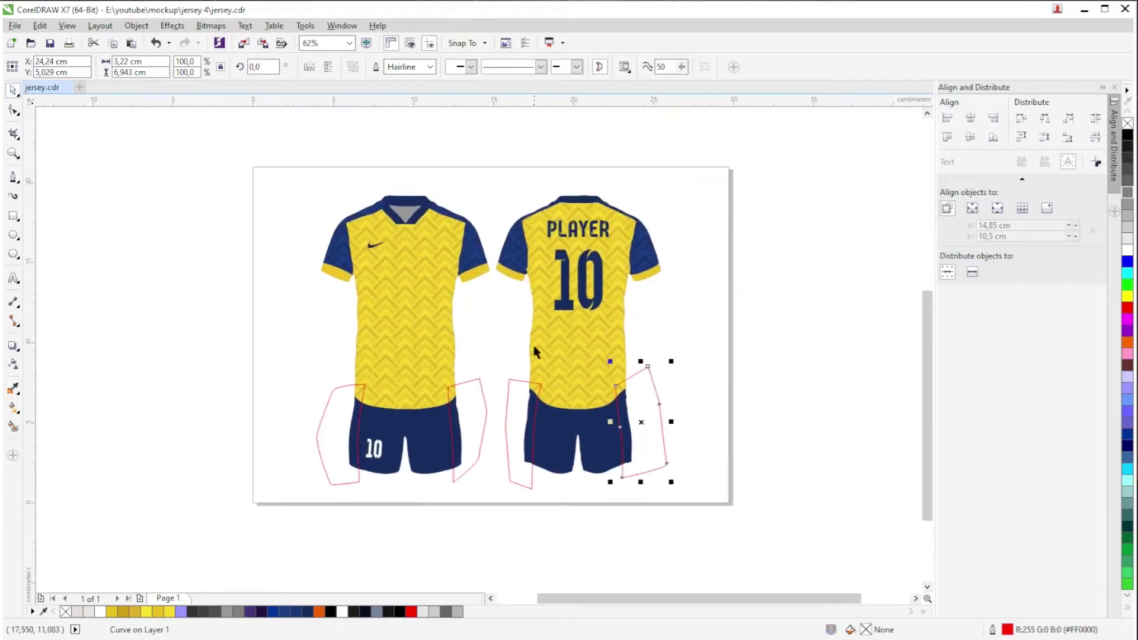
Create side panels with Smart Fill where the outlines overlap both sides of the front shorts and the left side of the back shorts.
{"action": "left_click", "coordinate": [13, 425]}
{"action": "scroll", "coordinate": [352, 438], "scroll_direction": "up", "scroll_amount": 2}
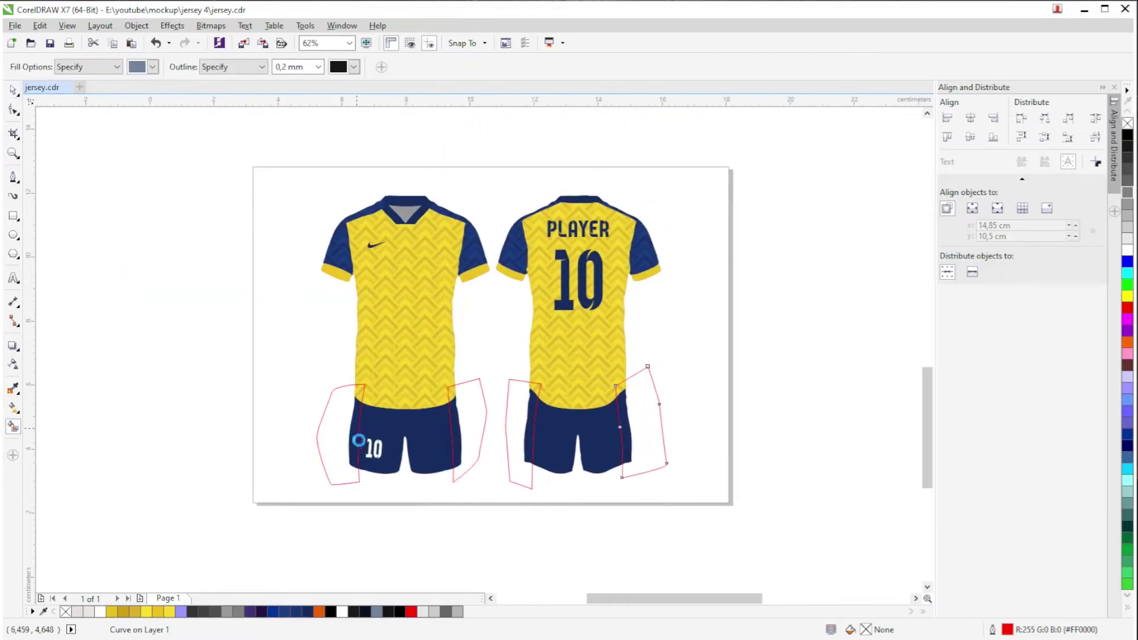
{"action": "left_click", "coordinate": [349, 446]}
{"action": "left_click", "coordinate": [557, 442]}
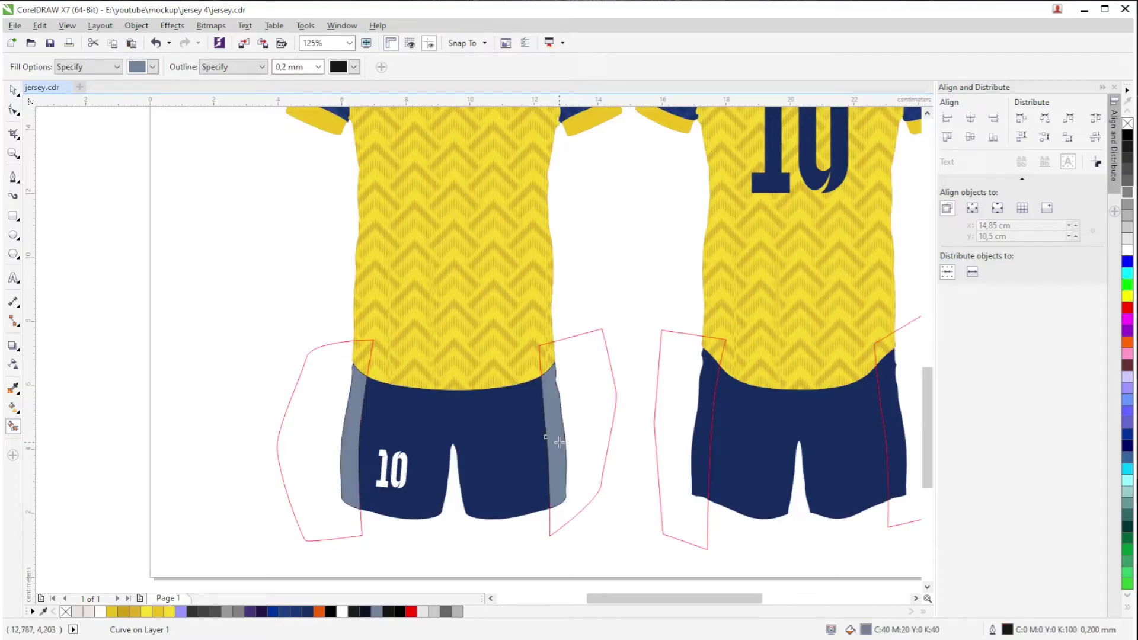
{"action": "left_click", "coordinate": [691, 447]}
Try to create the back shorts' right side panel with Smart Fill.
{"action": "left_click", "coordinate": [887, 425]}
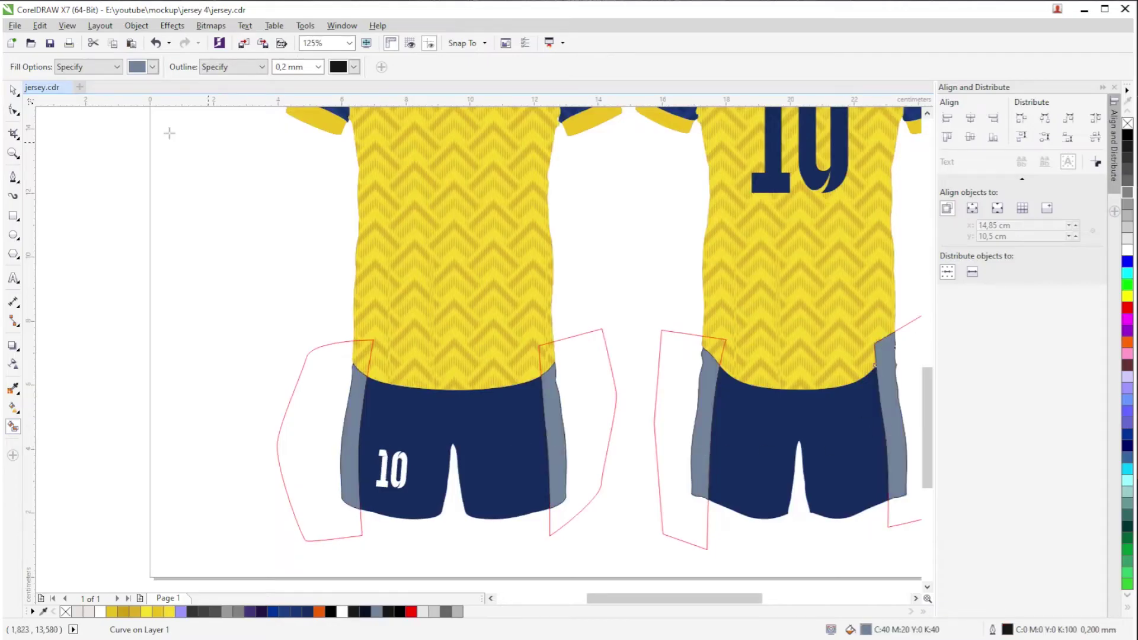
{"action": "left_click_drag", "start_coordinate": [648, 283], "coordinate": [454, 230]}
{"action": "key", "text": "ctrl+z"}
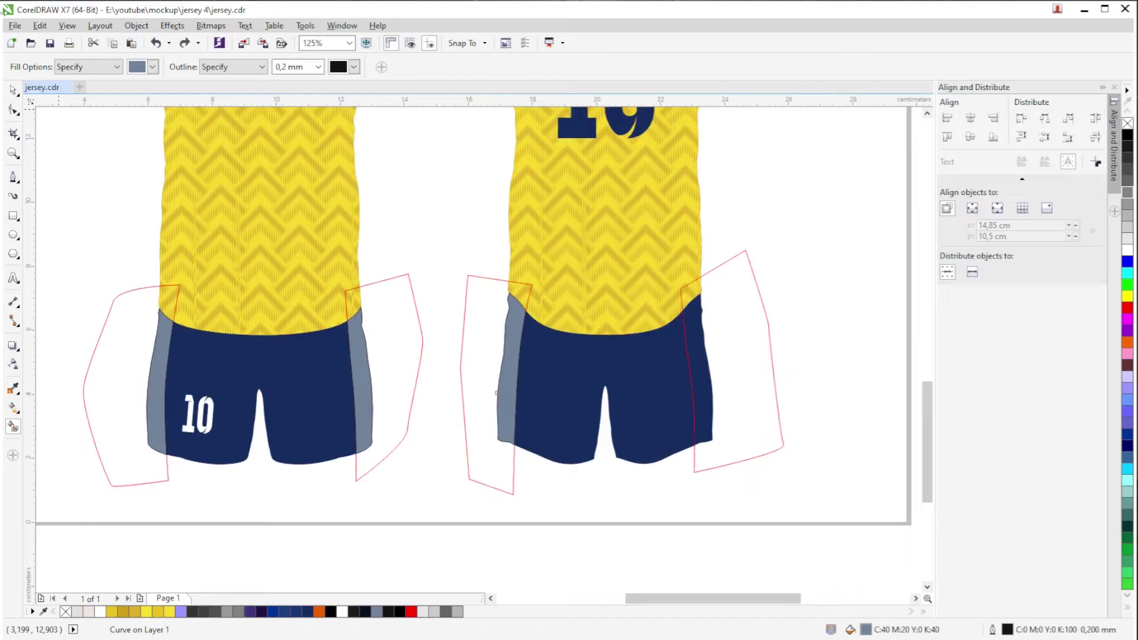
Intersect the right red outline with the back shorts to create the missing side panel.
{"action": "left_click", "coordinate": [13, 89]}
{"action": "left_click_drag", "start_coordinate": [760, 308], "coordinate": [828, 291]}
{"action": "key", "text": "ctrl+z"}
{"action": "left_click", "coordinate": [672, 378], "text": "shift"}
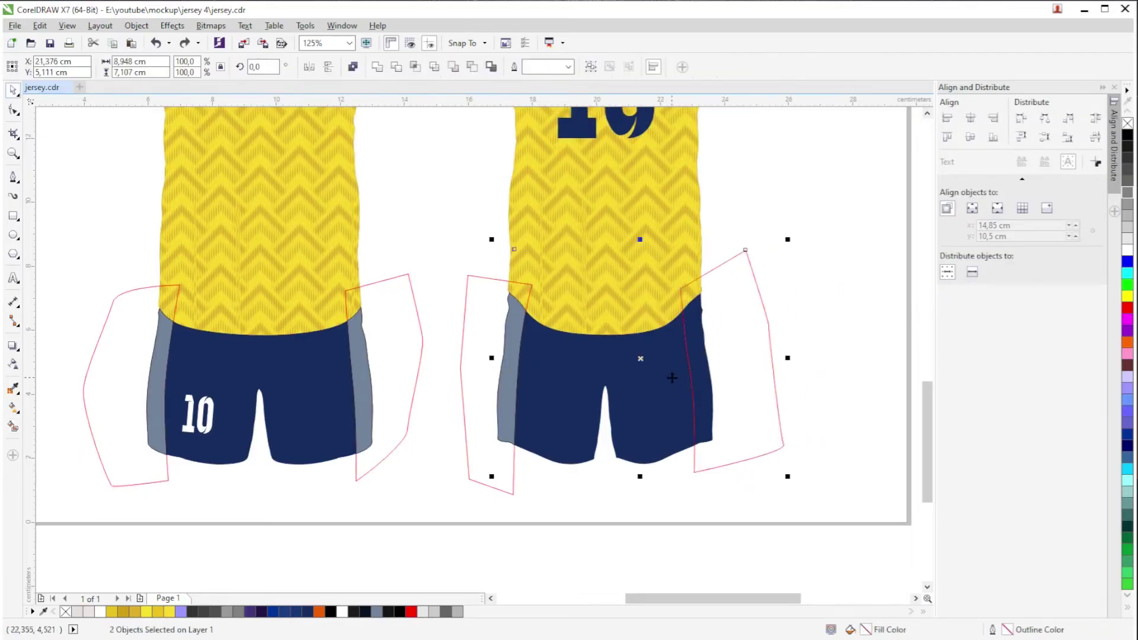
{"action": "left_click", "coordinate": [415, 67]}
{"action": "left_click", "coordinate": [898, 245]}
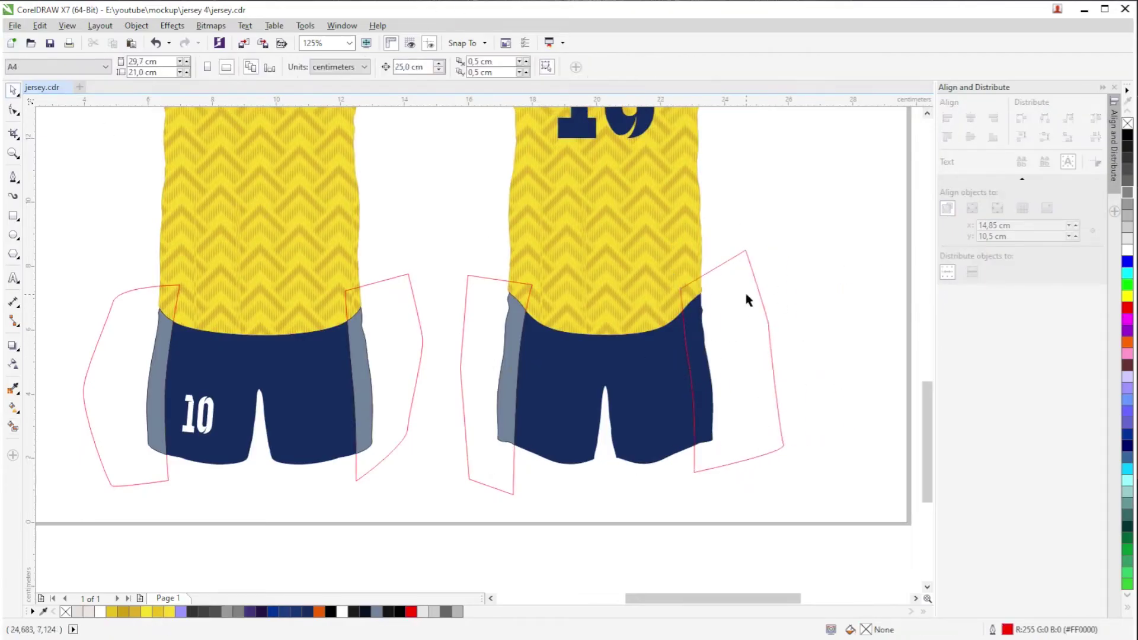
Delete the four red Pen outlines around the front and back shorts.
{"action": "left_click", "coordinate": [760, 299]}
{"action": "key", "text": "Delete"}
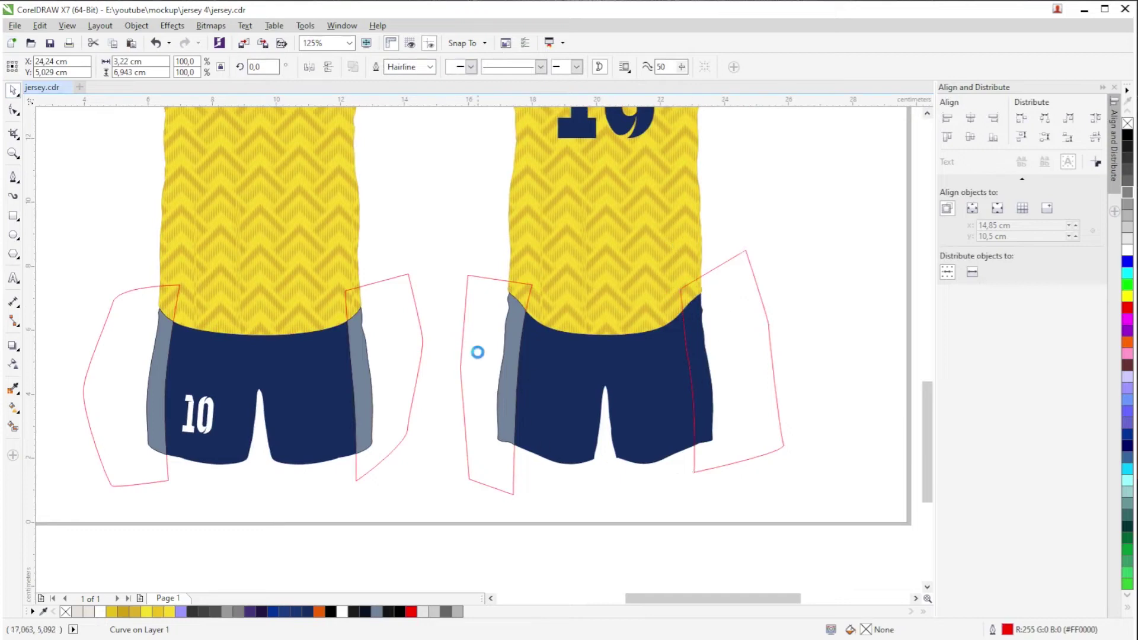
{"action": "left_click", "coordinate": [477, 319]}
{"action": "key", "text": "Delete"}
{"action": "left_click", "coordinate": [393, 304]}
{"action": "key", "text": "Delete"}
{"action": "left_click", "coordinate": [108, 325]}
{"action": "key", "text": "Delete"}
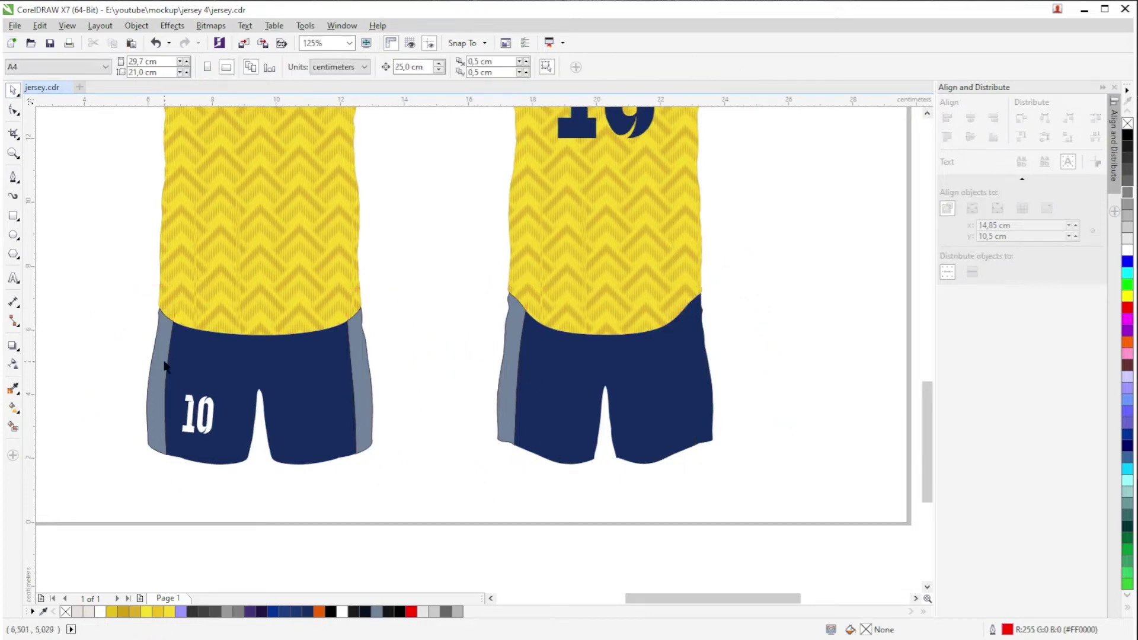
Fill the intersected right side panel of the back shorts with grey #808080.
{"action": "left_click", "coordinate": [164, 368]}
{"action": "left_click", "coordinate": [359, 378], "text": "shift"}
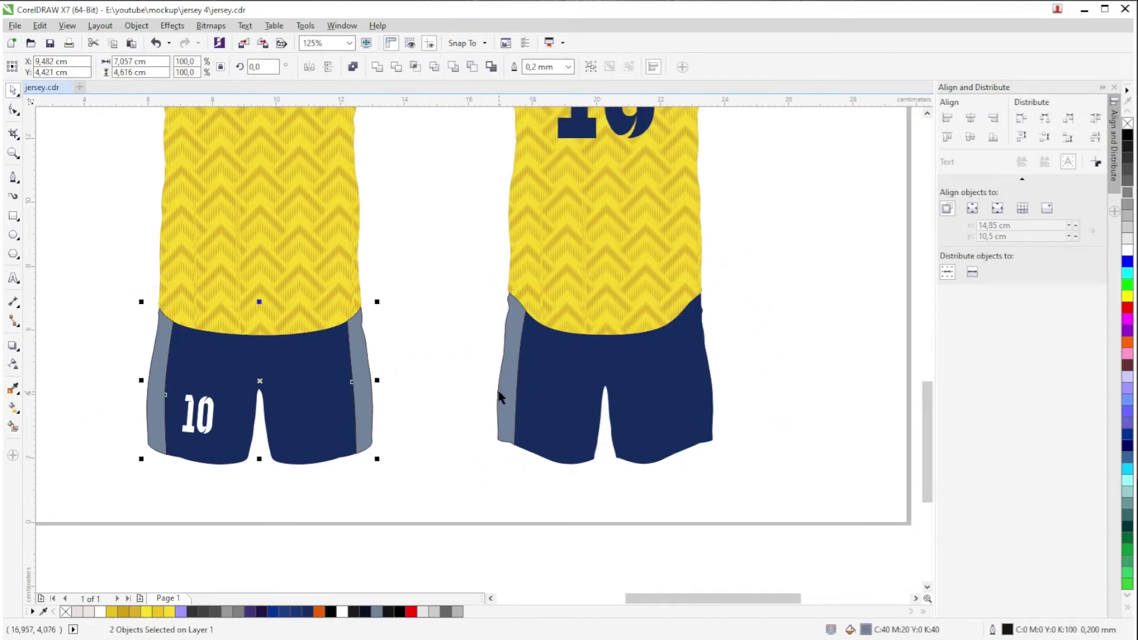
{"action": "left_click", "coordinate": [502, 401], "text": "shift"}
{"action": "left_click_drag", "start_coordinate": [708, 392], "coordinate": [740, 408]}
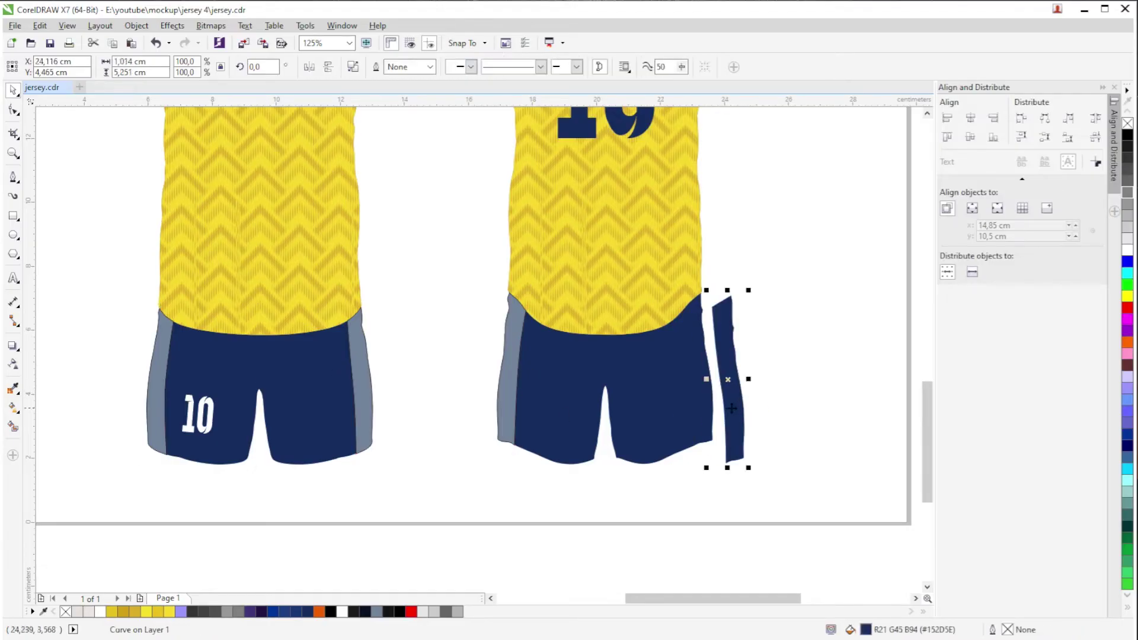
{"action": "key", "text": "ctrl+z"}
{"action": "left_click", "coordinate": [1128, 193]}
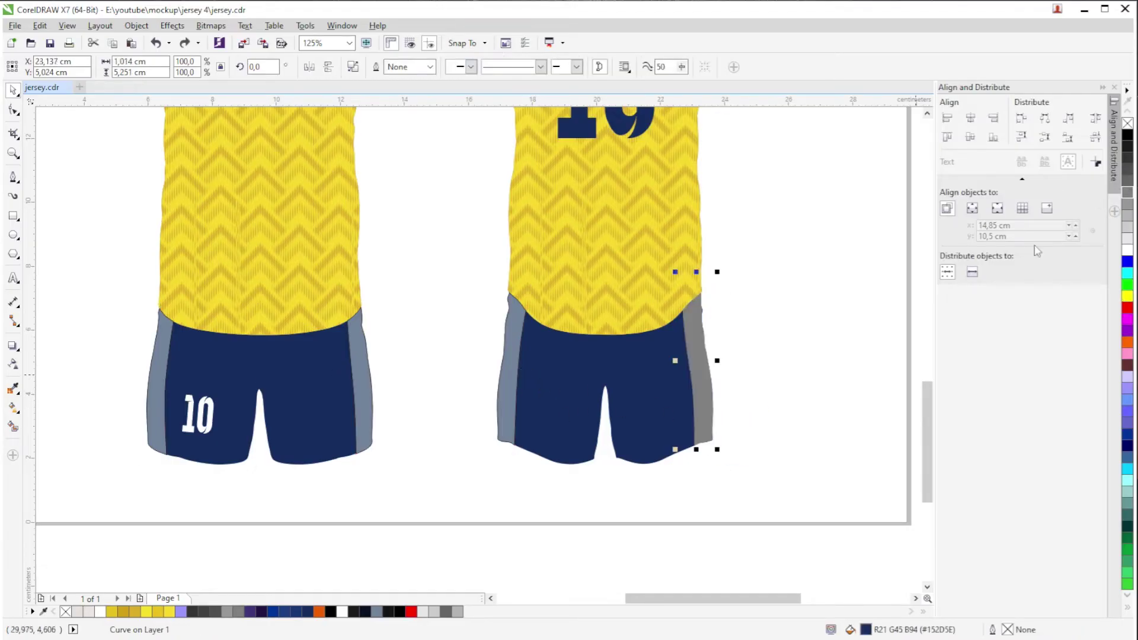
Try to fill all the front and back shorts side panels with yellow #F6DA2E.
{"action": "left_click_drag", "start_coordinate": [818, 242], "coordinate": [44, 542]}
{"action": "left_click_drag", "start_coordinate": [296, 505], "coordinate": [557, 551]}
{"action": "left_click", "coordinate": [415, 399], "text": "shift"}
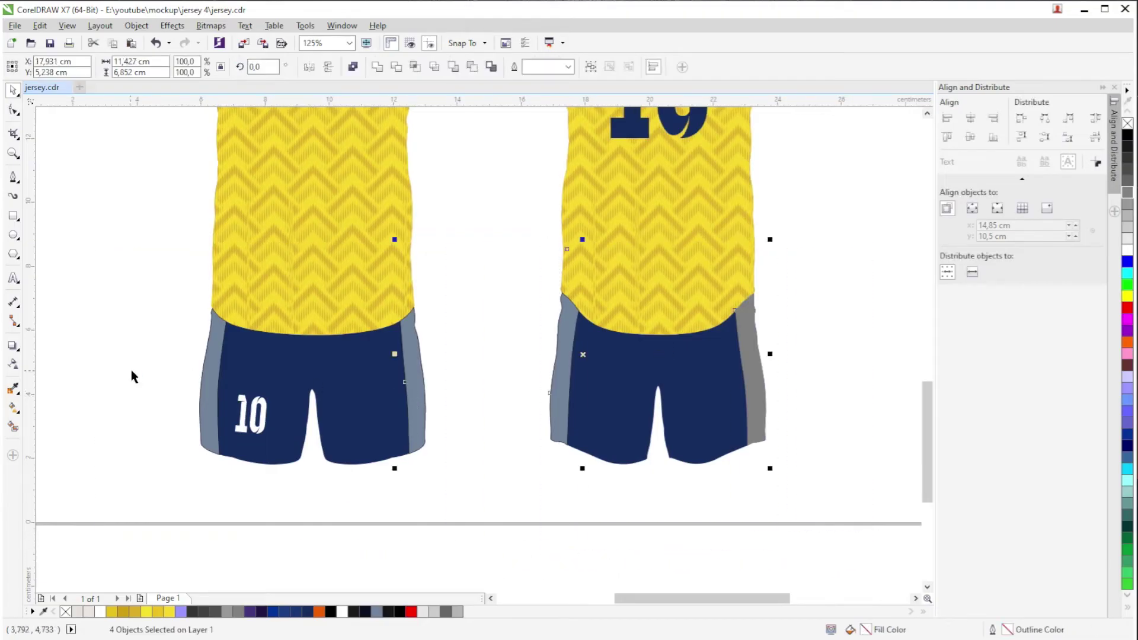
{"action": "left_click", "coordinate": [203, 409], "text": "shift"}
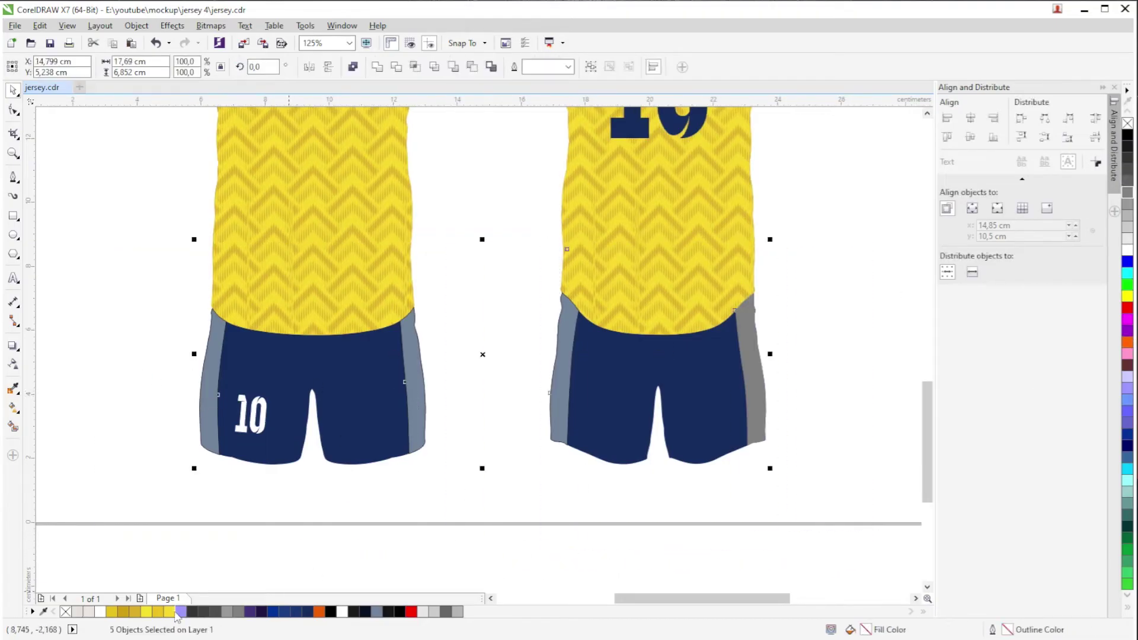
{"action": "left_click", "coordinate": [169, 611]}
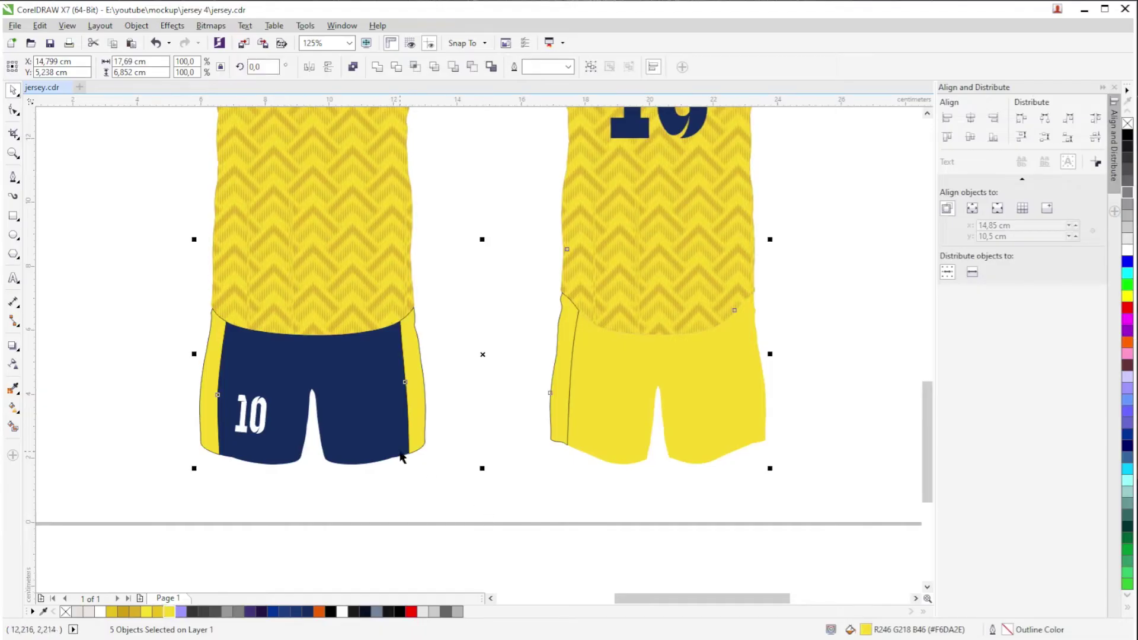
{"action": "scroll", "coordinate": [400, 451], "scroll_direction": "down", "scroll_amount": 1}
{"action": "left_click", "coordinate": [673, 417]}
{"action": "key", "text": "ctrl+z"}
Group the left and right side panels of the back shorts.
{"action": "left_click", "coordinate": [578, 414]}
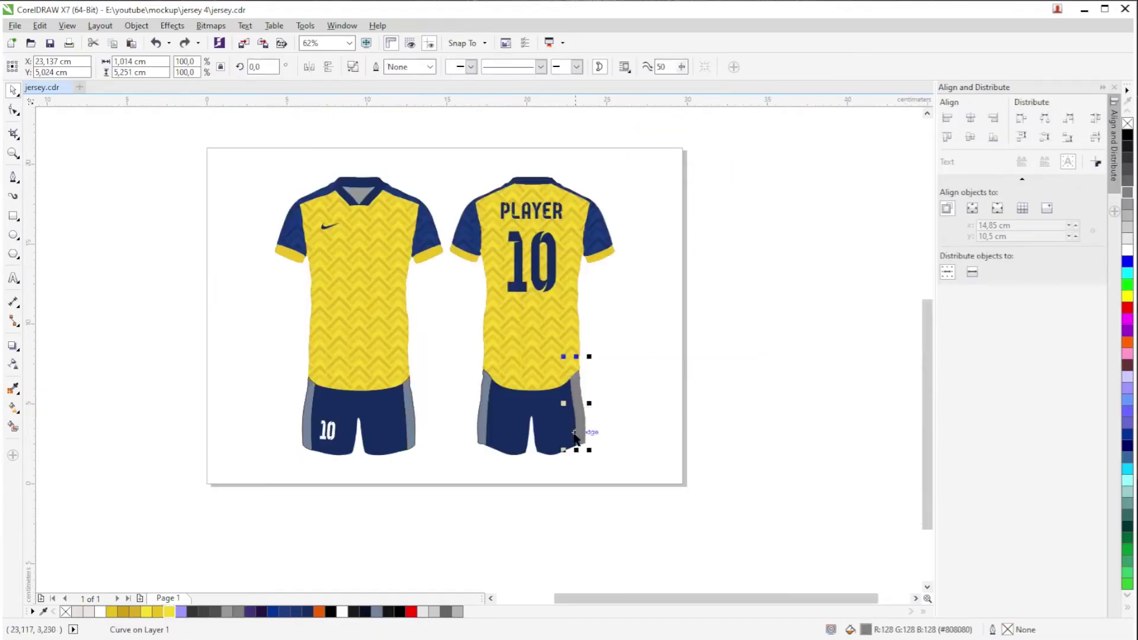
{"action": "left_click", "coordinate": [486, 420], "text": "shift"}
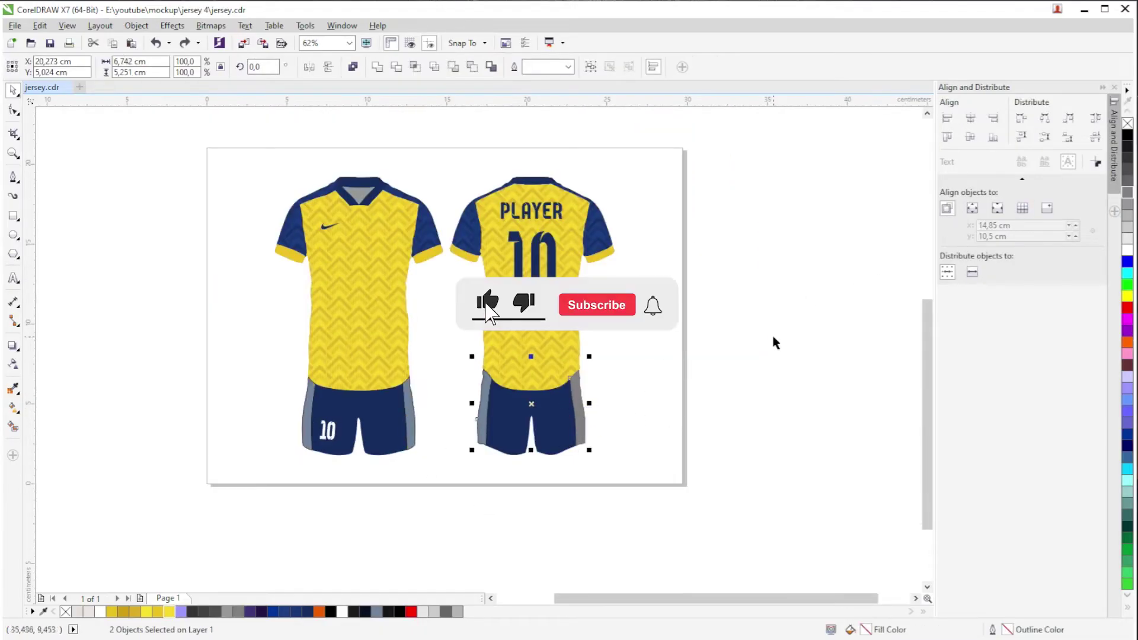
{"action": "left_click", "coordinate": [774, 340]}
{"action": "scroll", "coordinate": [553, 398], "scroll_direction": "up", "scroll_amount": 2}
{"action": "left_click_drag", "start_coordinate": [607, 402], "coordinate": [624, 447]}
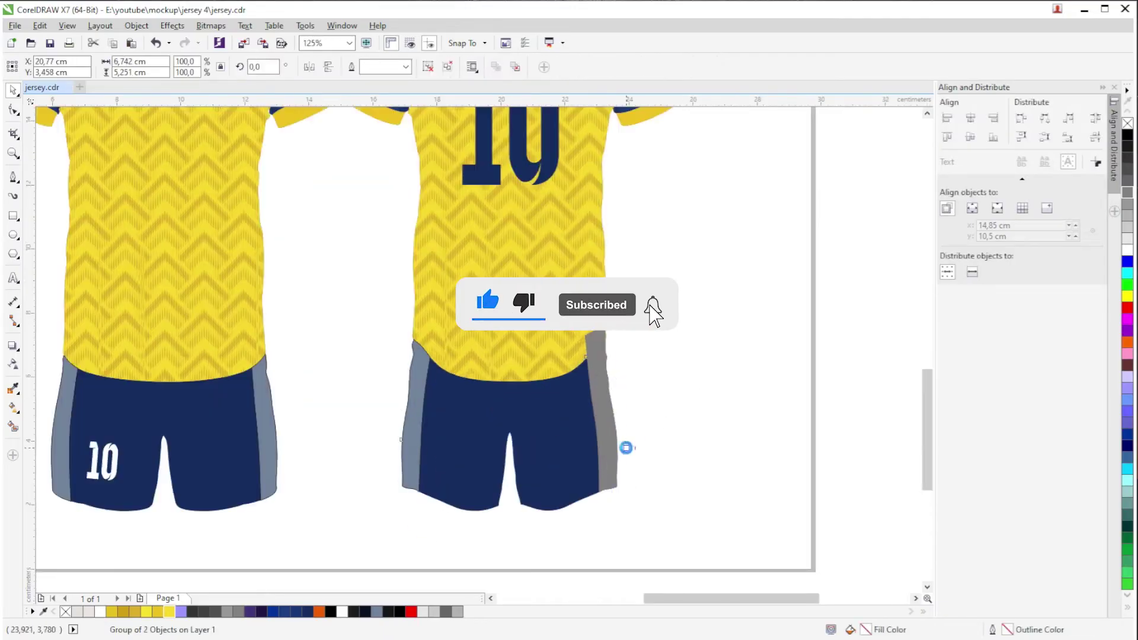
{"action": "key", "text": "ctrl+z"}
Send the grouped back side panels behind the jersey, and place the navy back shorts behind those panels.
{"action": "key", "text": "shift+Page_Down"}
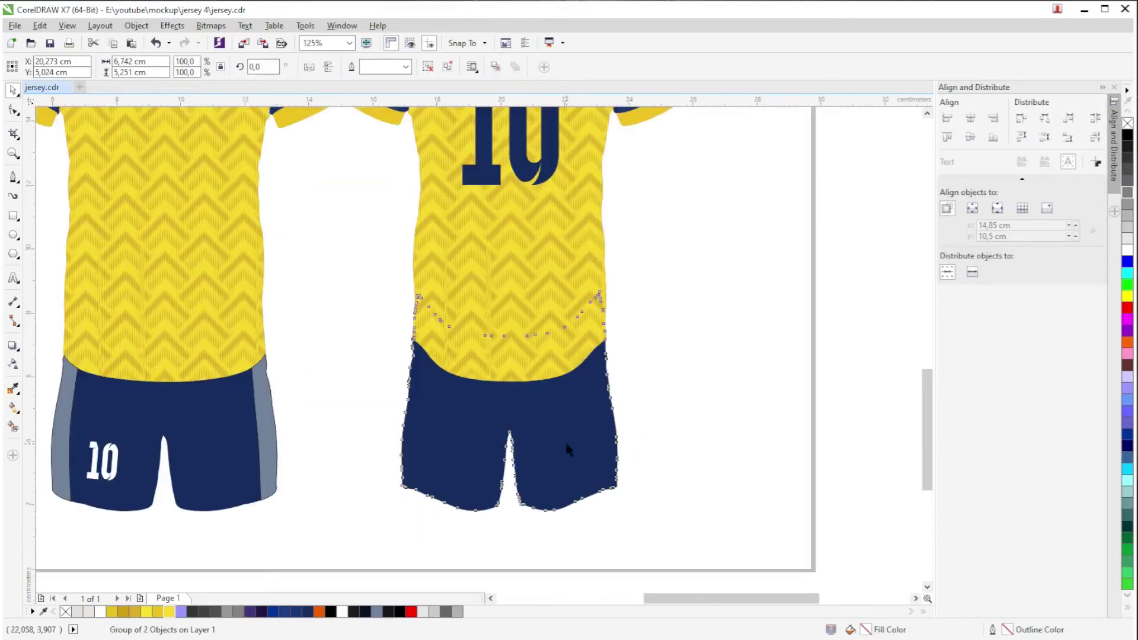
{"action": "left_click", "coordinate": [564, 440]}
{"action": "key", "text": "shift+Page_Down"}
{"action": "left_click", "coordinate": [782, 413]}
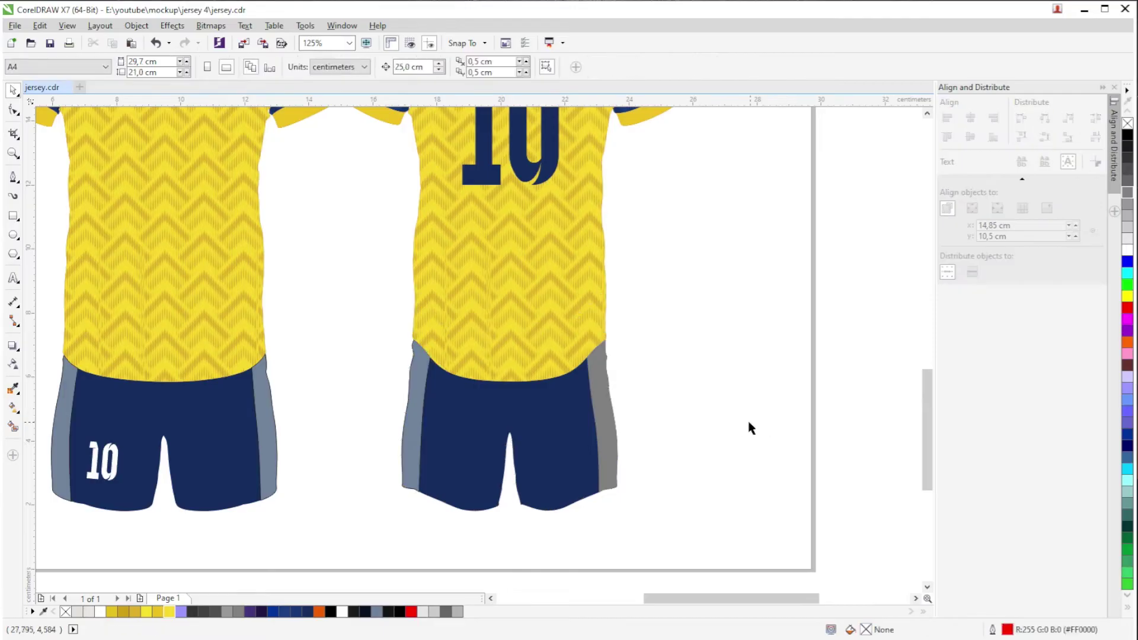
Group the left and right side panels of the front shorts.
{"action": "scroll", "coordinate": [723, 310], "scroll_direction": "down", "scroll_amount": 1}
{"action": "scroll", "coordinate": [541, 367], "scroll_direction": "up", "scroll_amount": 1}
{"action": "left_click", "coordinate": [472, 380]}
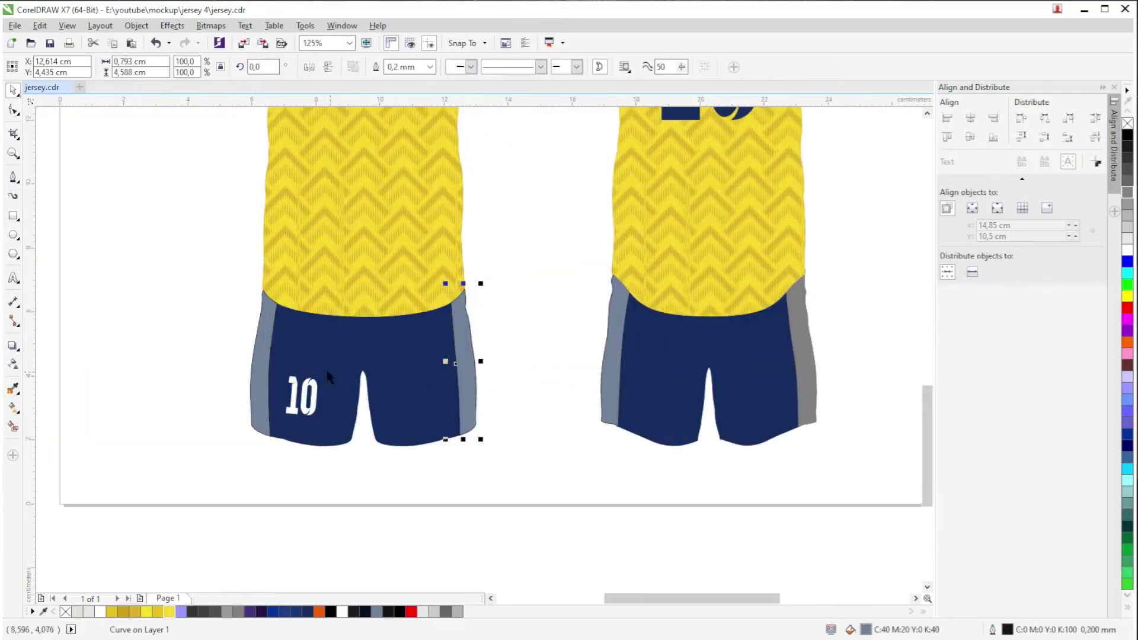
{"action": "left_click", "coordinate": [261, 358], "text": "shift"}
{"action": "key", "text": "ctrl+g"}
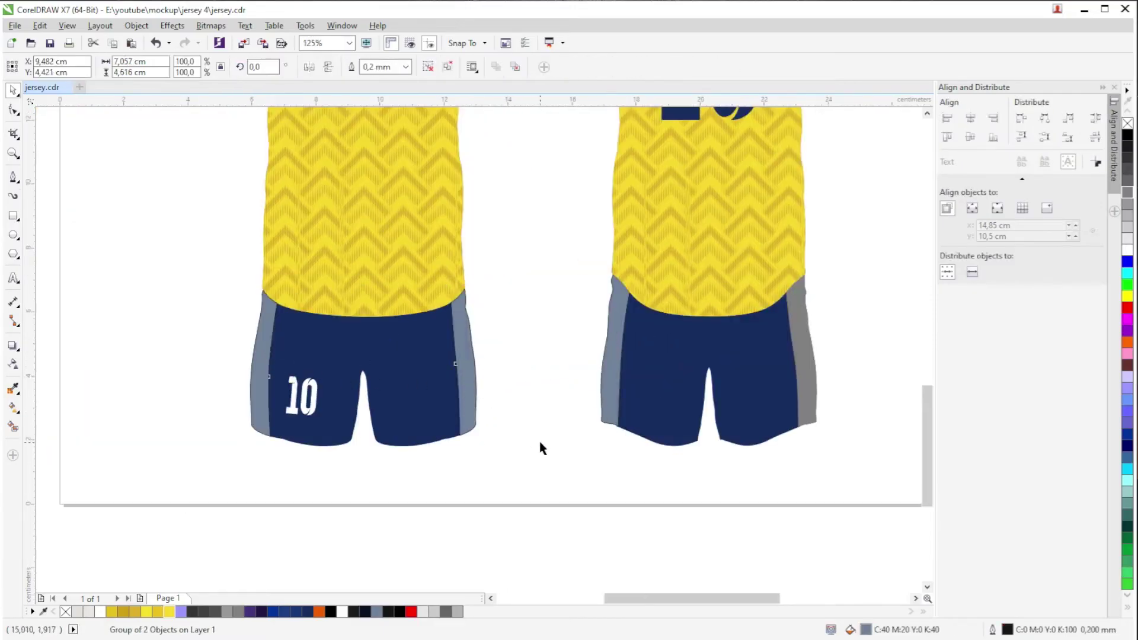
{"action": "left_click", "coordinate": [540, 442]}
Centre the grey shading overlay on the page over the mockup and bring it to the front.
{"action": "scroll", "coordinate": [506, 419], "scroll_direction": "down", "scroll_amount": 2}
{"action": "left_click", "coordinate": [534, 198]}
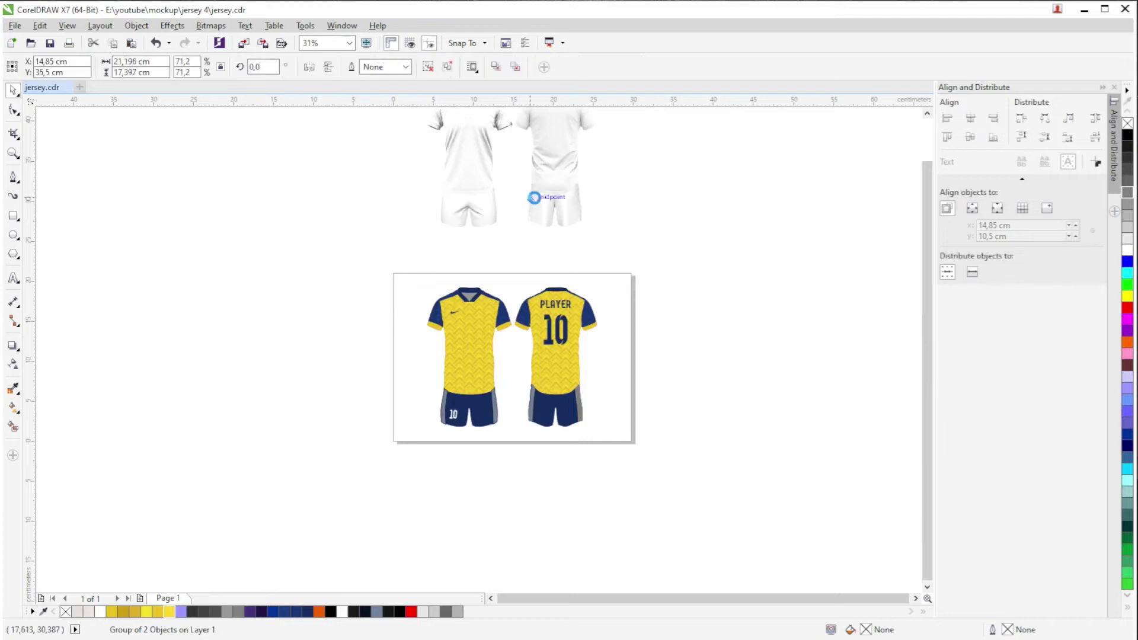
{"action": "key", "text": "p"}
{"action": "scroll", "coordinate": [464, 430], "scroll_direction": "up", "scroll_amount": 2}
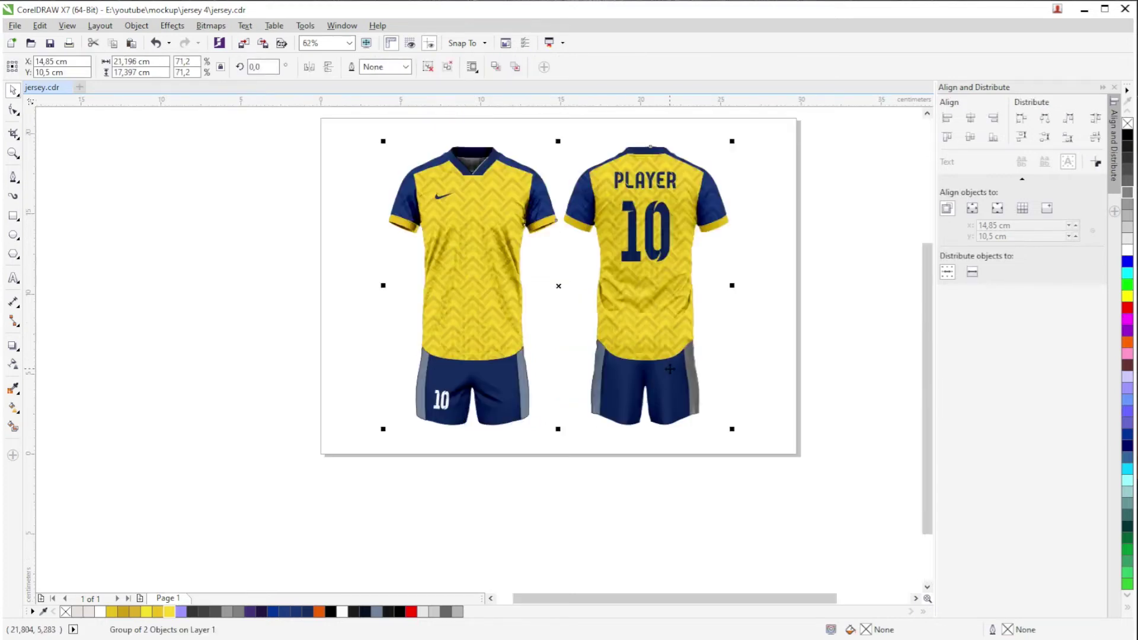
{"action": "key", "text": "shift+Page_Up"}
Nudge the shading overlay 25 cm upward, off the page.
{"action": "mouse_move", "coordinate": [335, 496]}
{"action": "left_mouse_down"}
{"action": "mouse_move", "coordinate": [560, 432]}
{"action": "mouse_move", "coordinate": [769, 295]}
{"action": "left_mouse_up"}
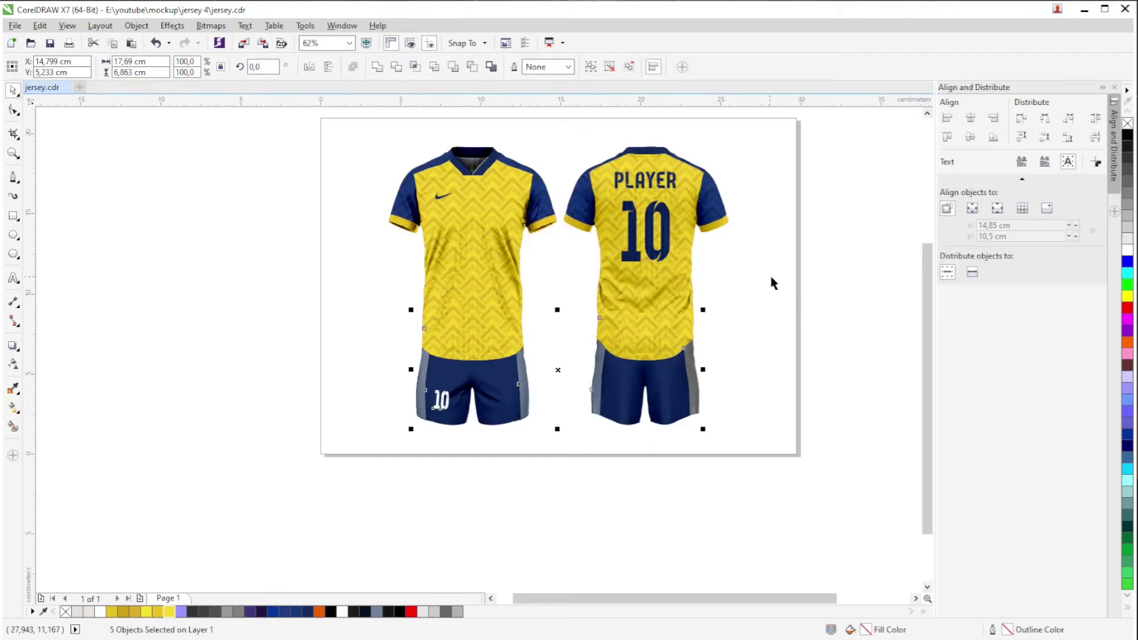
{"action": "left_click", "coordinate": [771, 276]}
{"action": "left_click", "coordinate": [646, 392]}
{"action": "key", "text": "Up"}
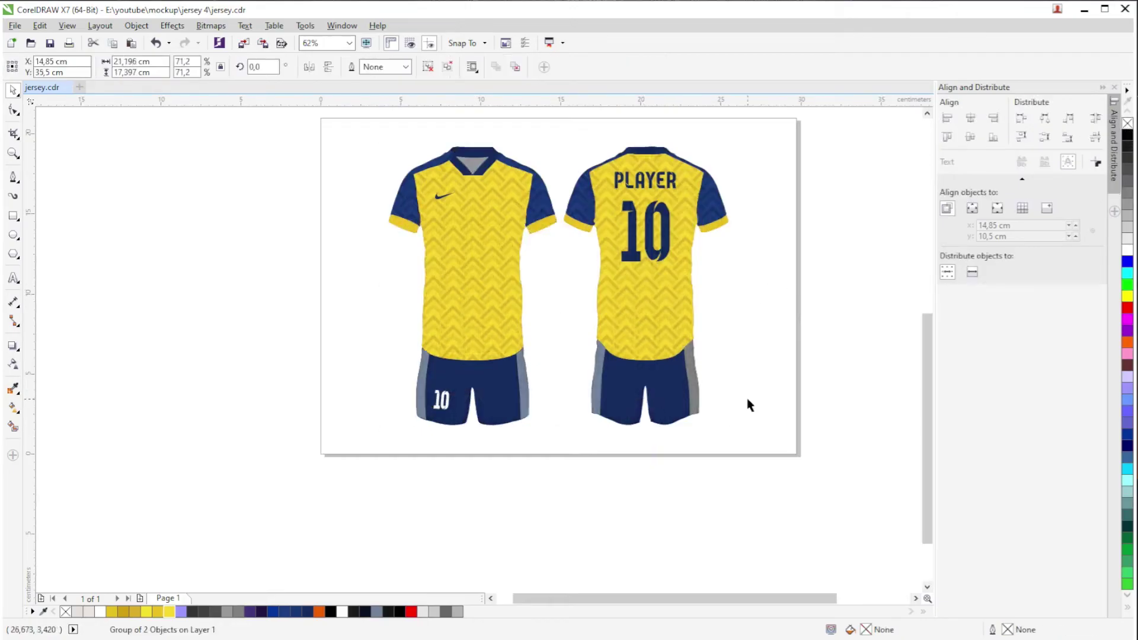
Fill the grouped front and back shorts side panels with yellow #ECC222.
{"action": "left_click", "coordinate": [669, 309]}
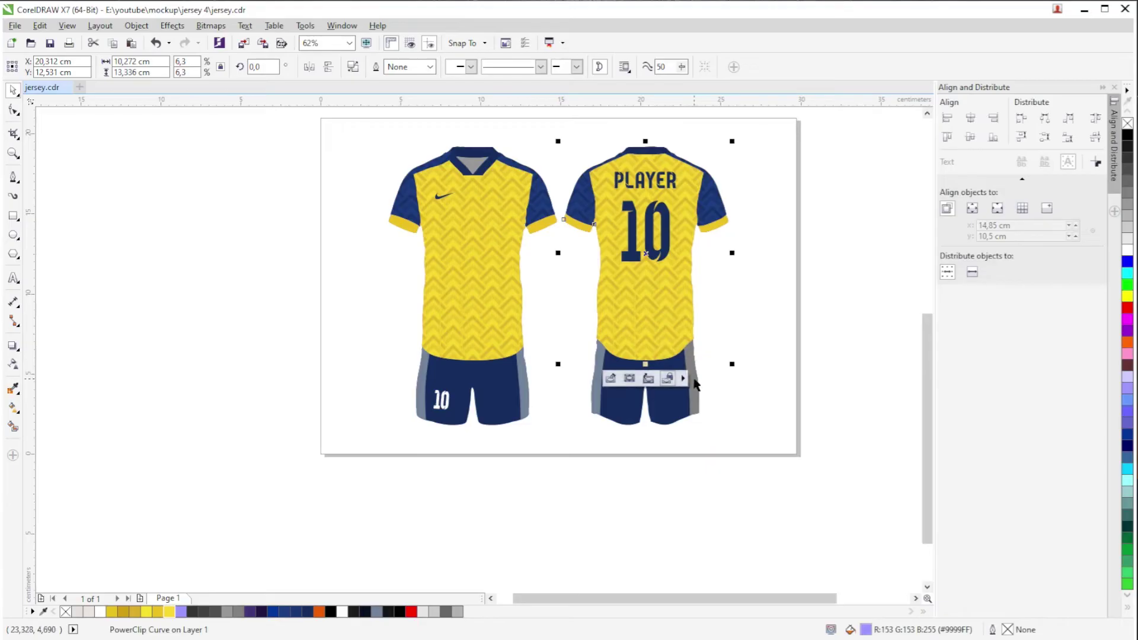
{"action": "left_click", "coordinate": [696, 384]}
{"action": "left_click", "coordinate": [522, 387], "text": "shift"}
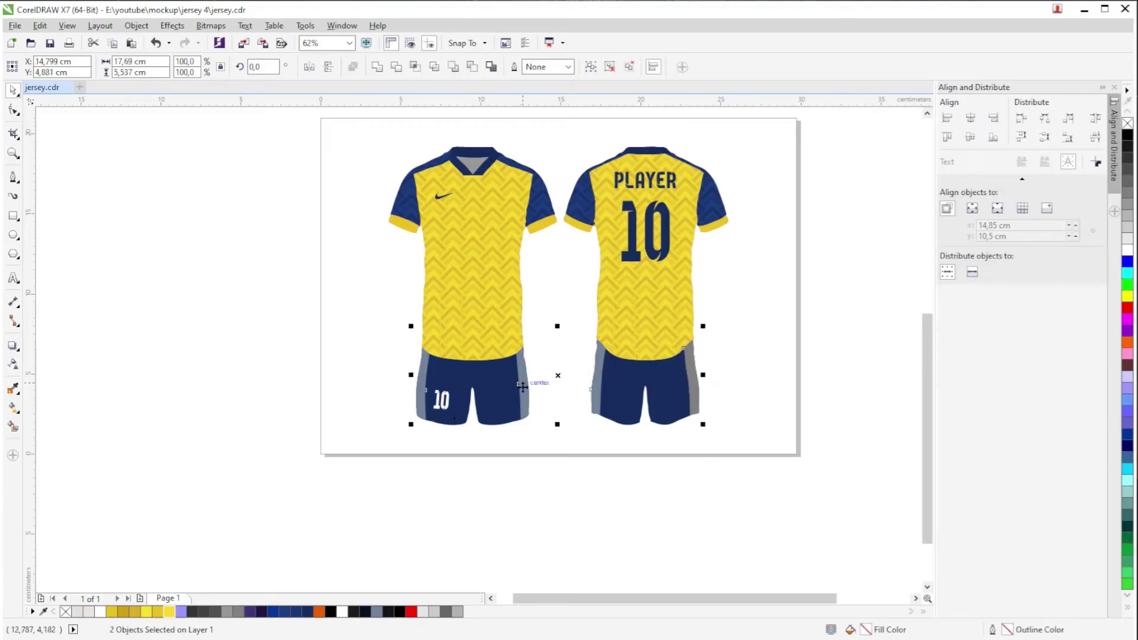
{"action": "left_click", "coordinate": [158, 611]}
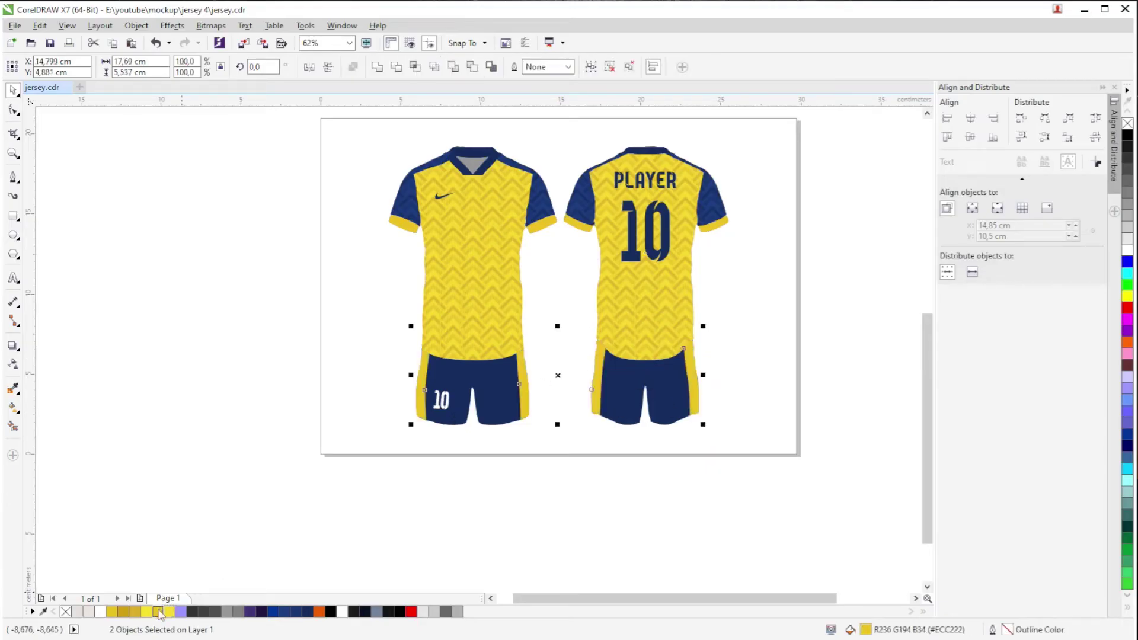
{"action": "left_click", "coordinate": [422, 546]}
Centre the shading overlay on the page to preview the folds over the yellow shorts panels.
{"action": "scroll", "coordinate": [652, 300], "scroll_direction": "down", "scroll_amount": 2}
{"action": "left_click", "coordinate": [663, 147]}
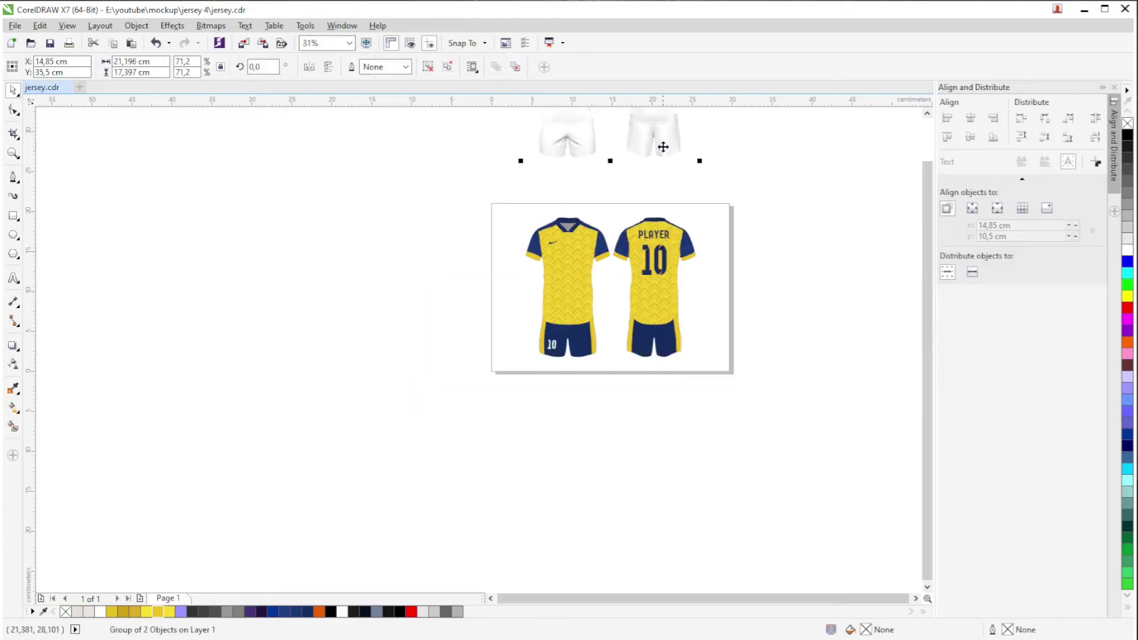
{"action": "key", "text": "p"}
{"action": "scroll", "coordinate": [620, 322], "scroll_direction": "up", "scroll_amount": 4}
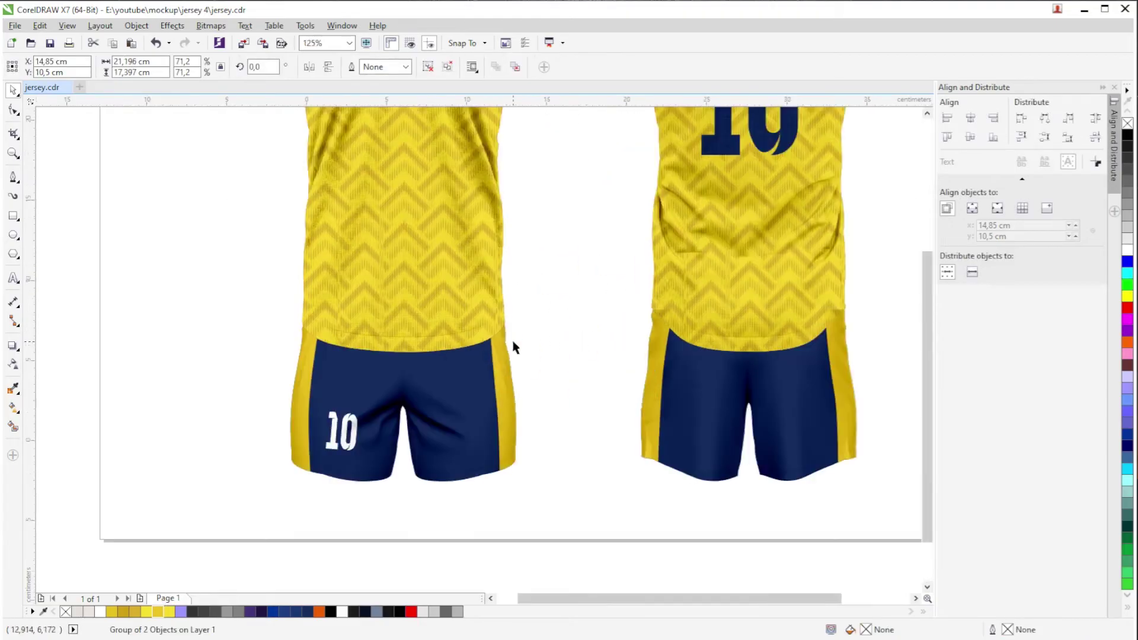
Take out the yellow chevron pattern group and place a duplicate of it beside the front shorts.
{"action": "scroll", "coordinate": [513, 348], "scroll_direction": "down", "scroll_amount": 2}
{"action": "left_click", "coordinate": [488, 302]}
{"action": "left_click_drag", "start_coordinate": [488, 302], "coordinate": [268, 428]}
{"action": "left_click", "coordinate": [167, 367]}
{"action": "right_click", "coordinate": [268, 428]}
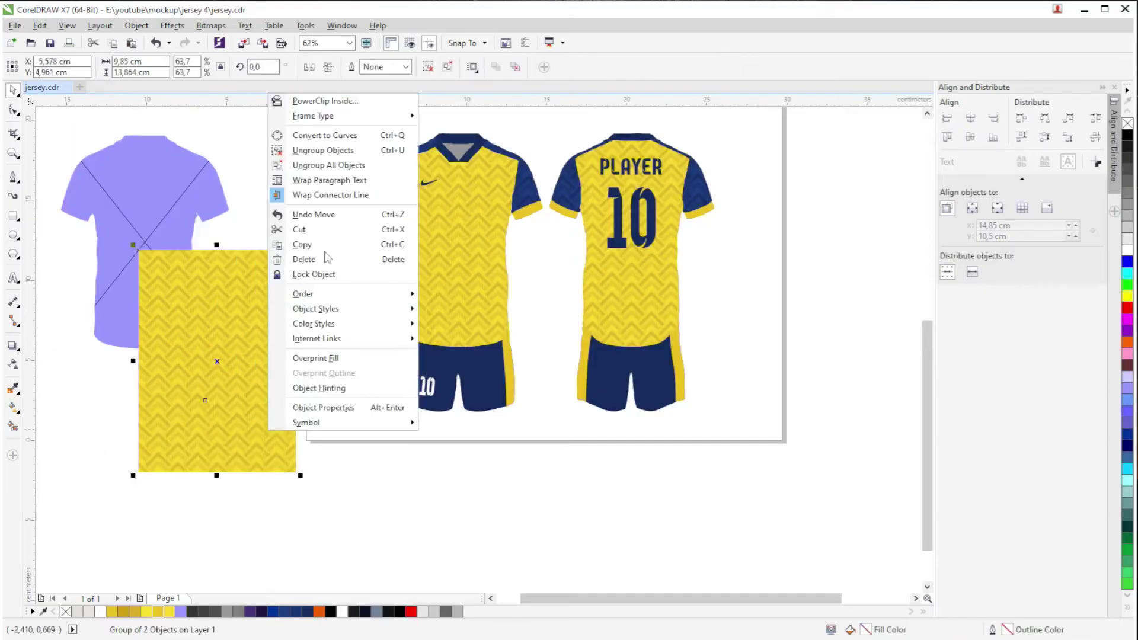
{"action": "left_click", "coordinate": [237, 175]}
{"action": "left_click_drag", "start_coordinate": [240, 362], "coordinate": [333, 340]}
PowerClip one chevron pattern copy inside the grouped side panels of the front shorts.
{"action": "left_click", "coordinate": [402, 390]}
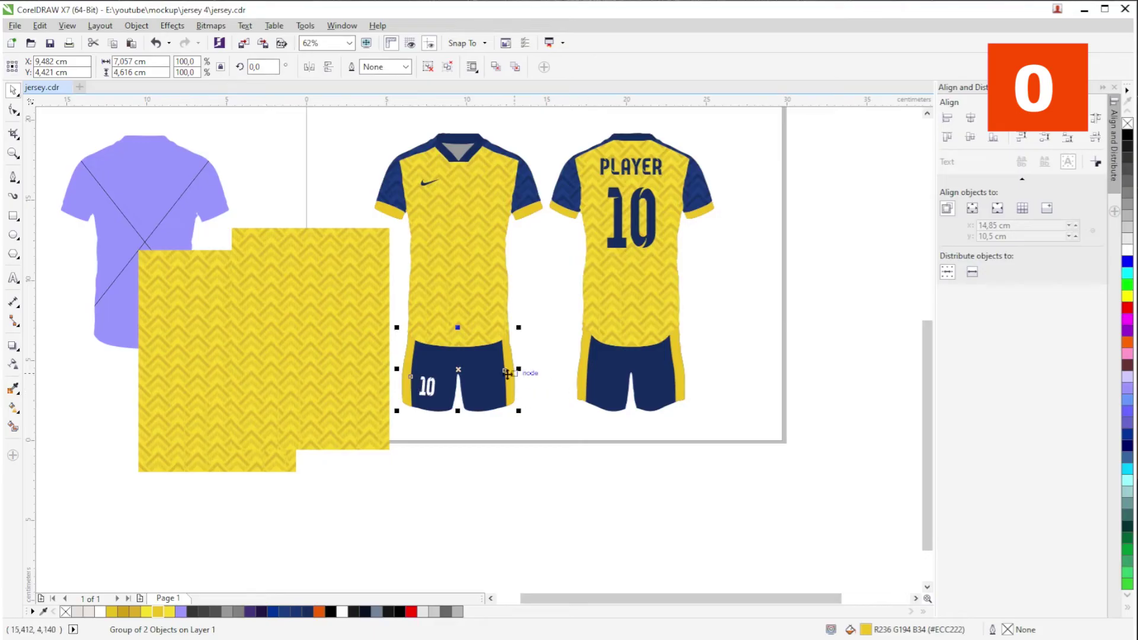
{"action": "right_click", "coordinate": [339, 314]}
{"action": "left_click", "coordinate": [368, 328]}
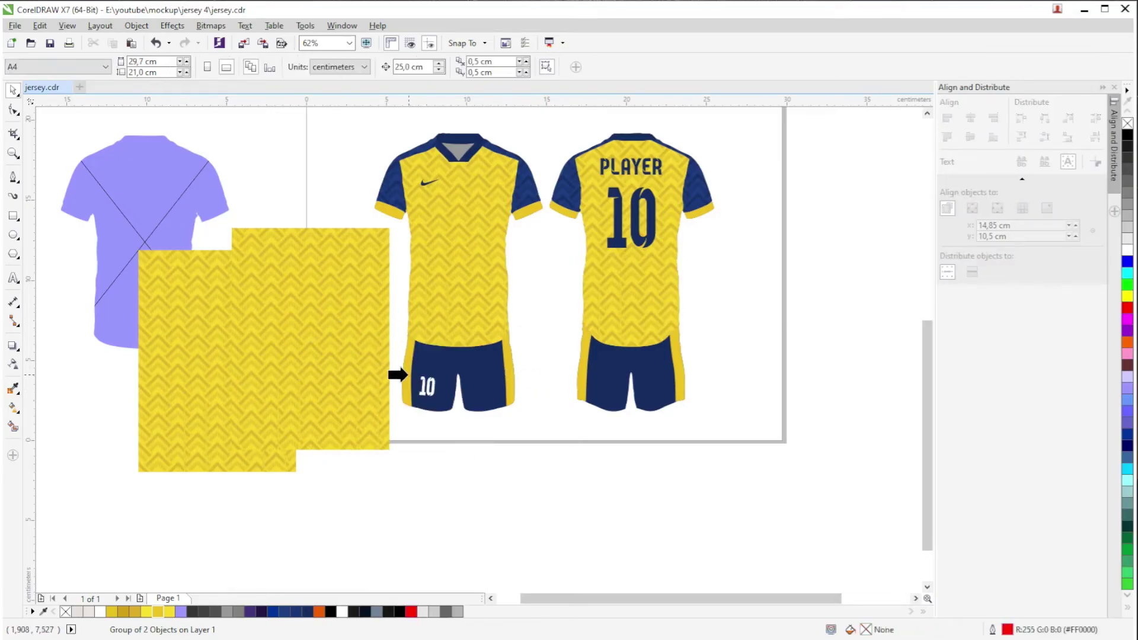
{"action": "left_click", "coordinate": [406, 375]}
PowerClip the remaining chevron pattern copy inside the grouped side panels of the back shorts.
{"action": "left_click_drag", "start_coordinate": [251, 368], "coordinate": [317, 386]}
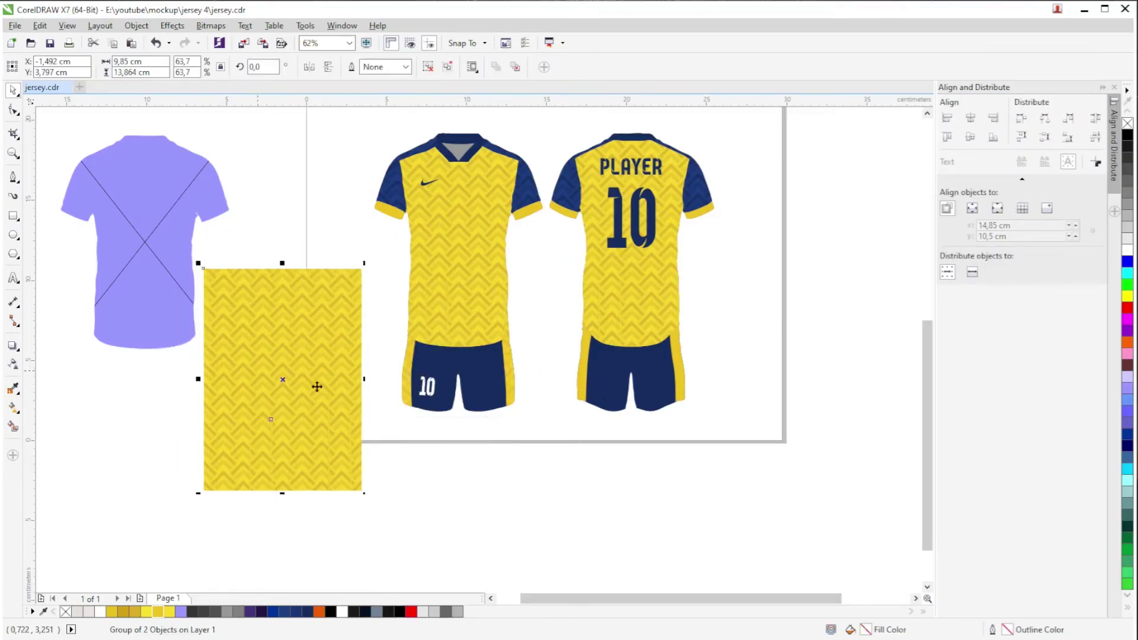
{"action": "right_click", "coordinate": [317, 384]}
{"action": "left_click", "coordinate": [377, 45]}
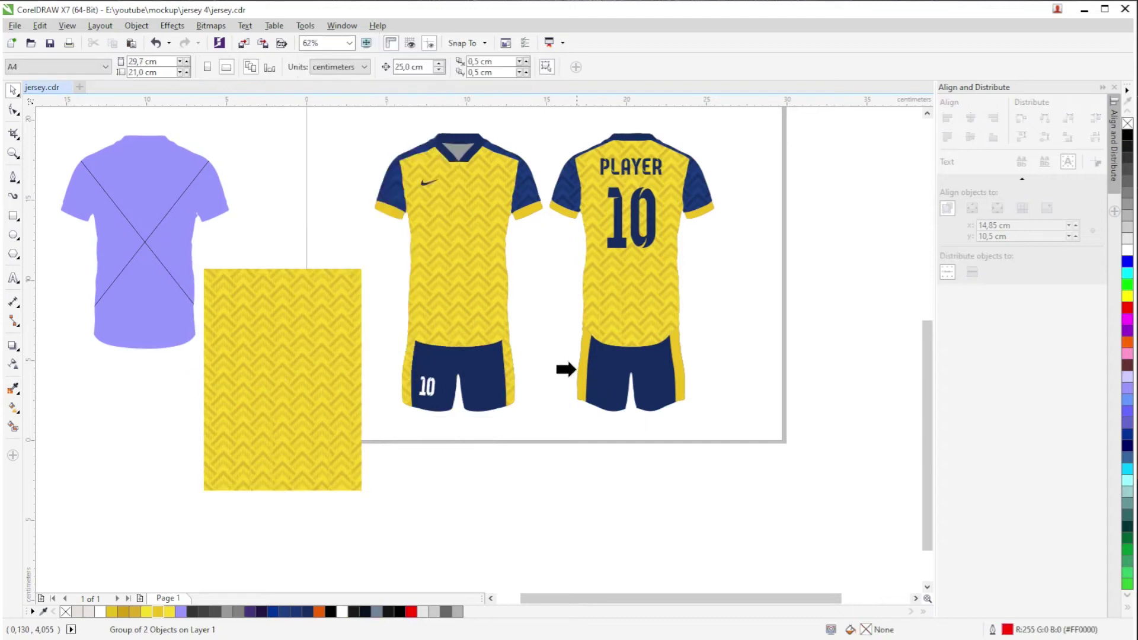
{"action": "left_click", "coordinate": [566, 369]}
Centre the shading overlay on the page and inspect the folds over the patterned side panels of both shorts.
{"action": "scroll", "coordinate": [627, 394], "scroll_direction": "down", "scroll_amount": 2}
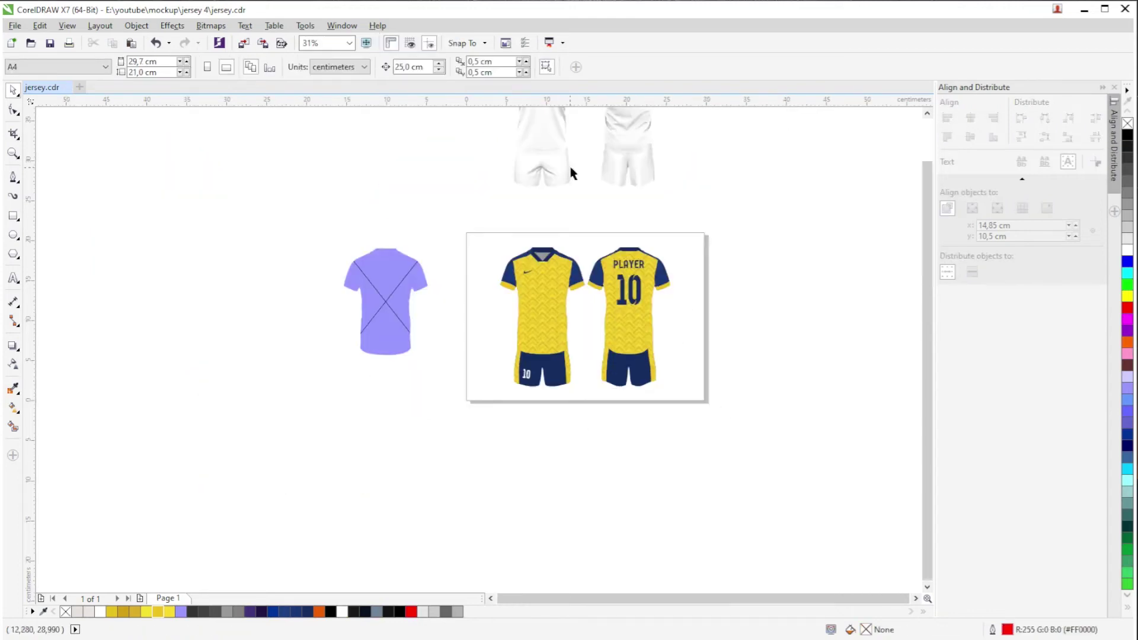
{"action": "left_click", "coordinate": [566, 155]}
{"action": "key", "text": "p"}
{"action": "scroll", "coordinate": [530, 373], "scroll_direction": "up", "scroll_amount": 2}
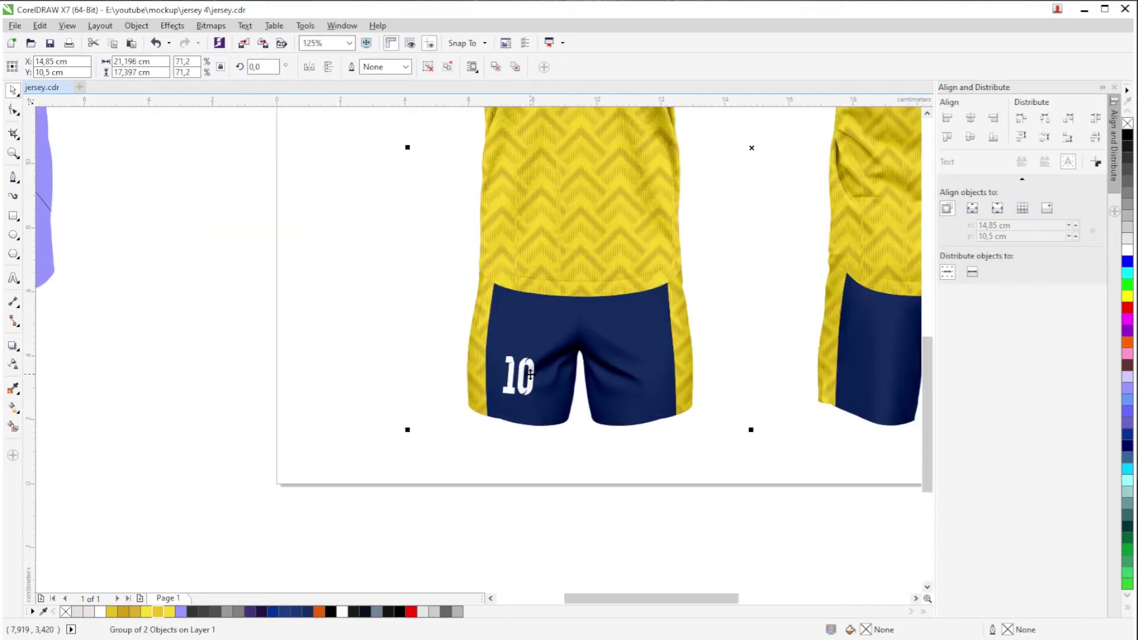
{"action": "scroll", "coordinate": [529, 373], "scroll_direction": "down", "scroll_amount": 4}
{"action": "scroll", "coordinate": [505, 398], "scroll_direction": "up", "scroll_amount": 2}
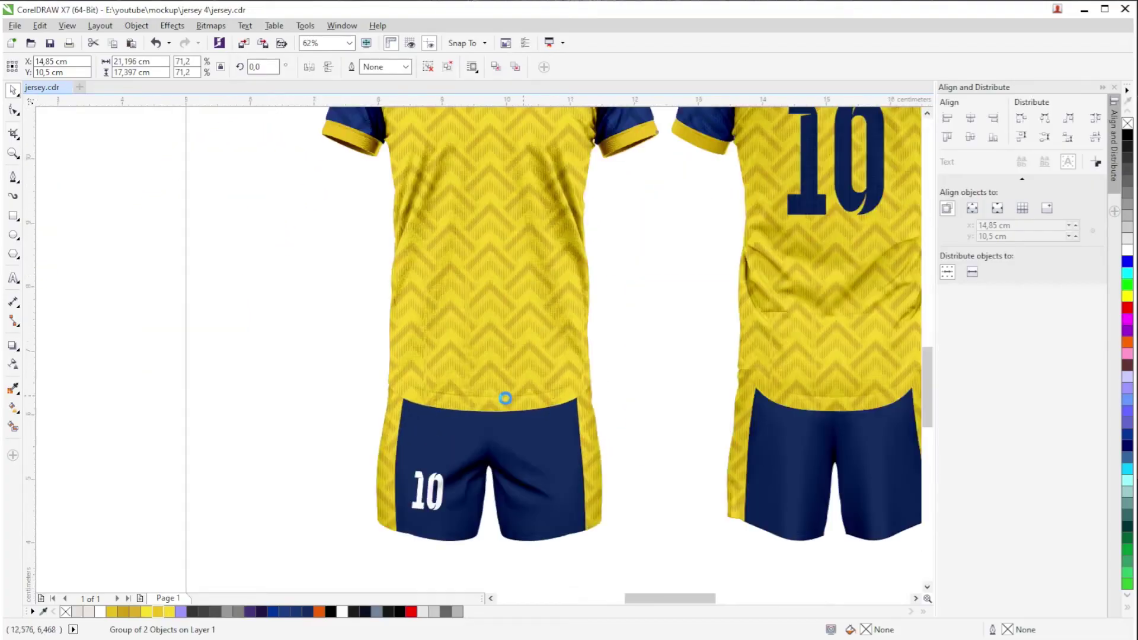
{"action": "scroll", "coordinate": [504, 398], "scroll_direction": "up", "scroll_amount": 2}
{"action": "scroll", "coordinate": [458, 394], "scroll_direction": "down", "scroll_amount": 3}
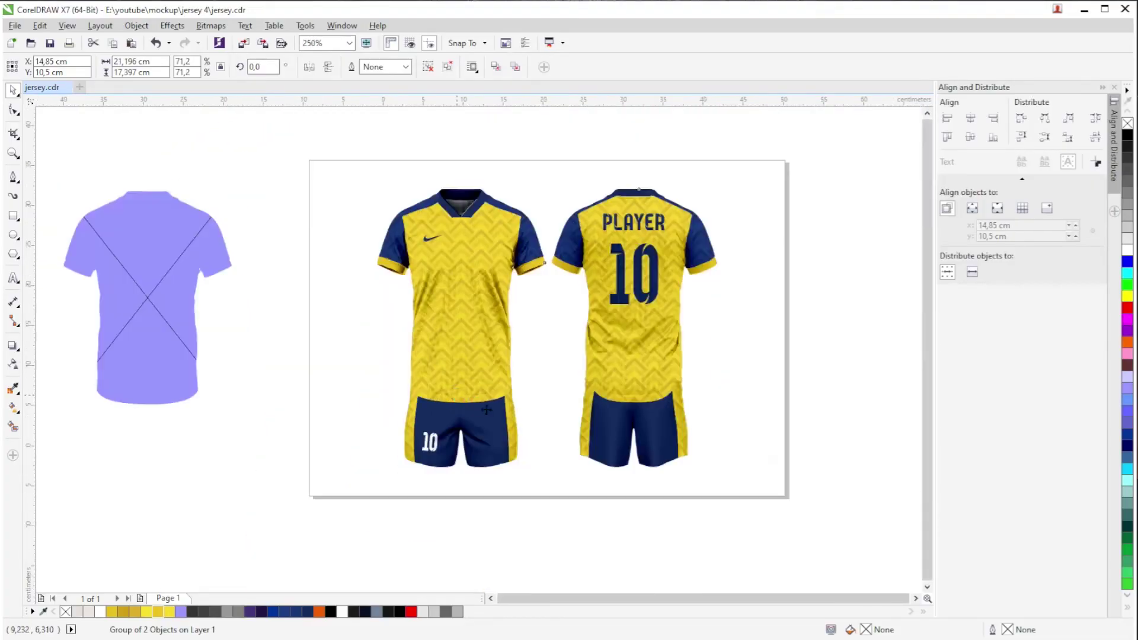
{"action": "scroll", "coordinate": [442, 403], "scroll_direction": "up", "scroll_amount": 2}
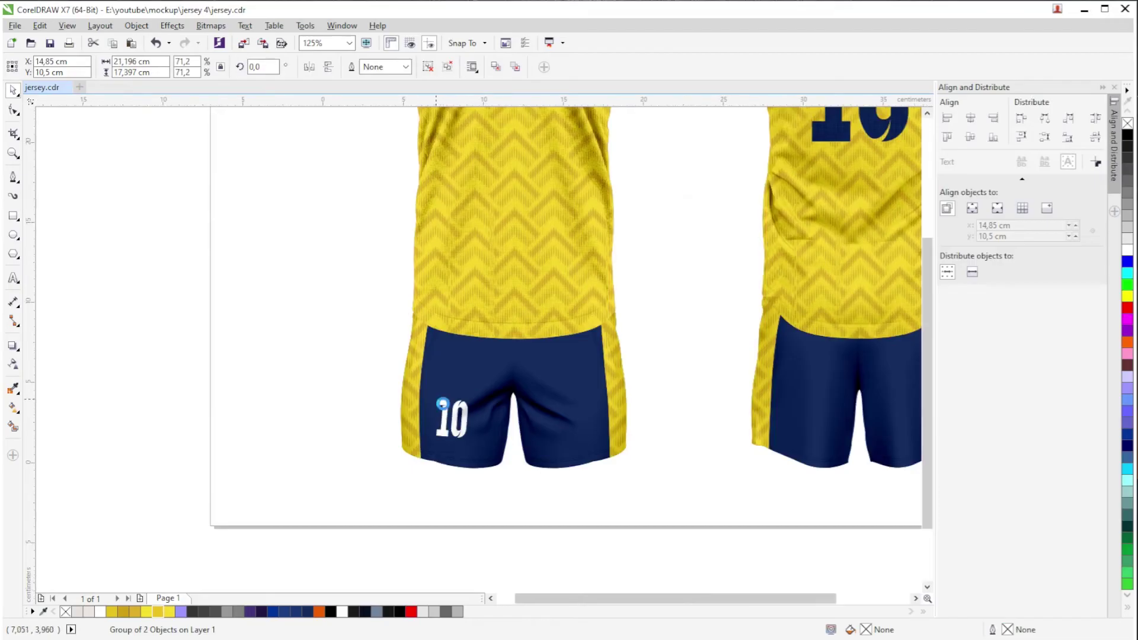
{"action": "scroll", "coordinate": [437, 399], "scroll_direction": "down", "scroll_amount": 1}
Move the shading overlay 25 cm up, off the page.
{"action": "left_click", "coordinate": [523, 459]}
{"action": "left_click", "coordinate": [493, 424]}
{"action": "key", "text": "Up"}
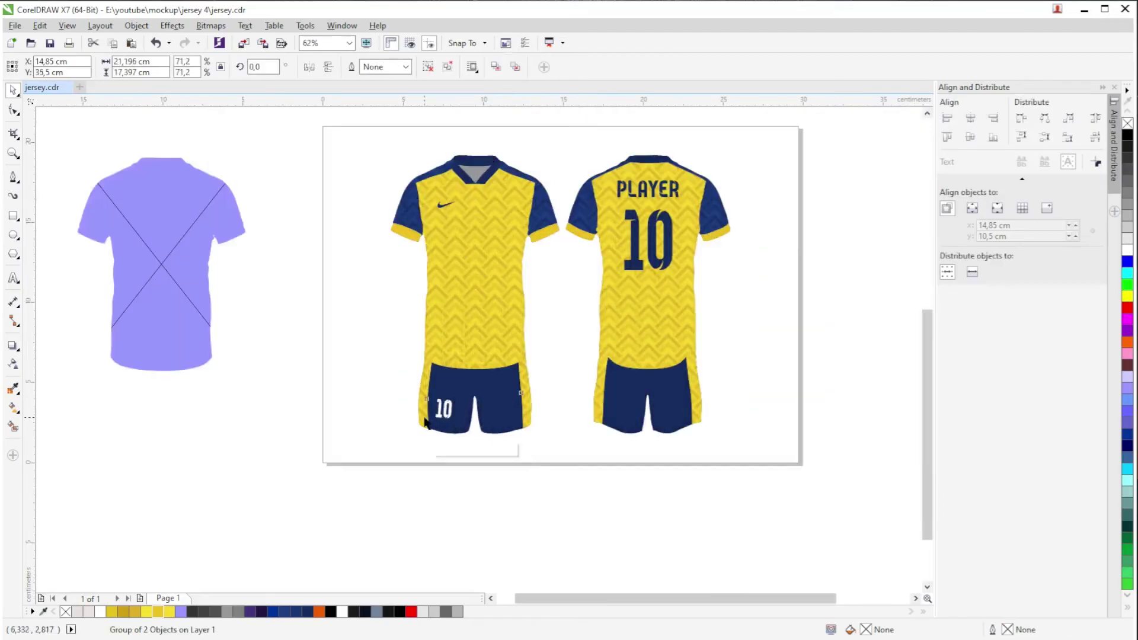
Open the PowerClip contents of the front shorts side panels to examine the chevron pattern, and close them without edits.
{"action": "left_click", "coordinate": [424, 421]}
{"action": "scroll", "coordinate": [422, 408], "scroll_direction": "up", "scroll_amount": 4}
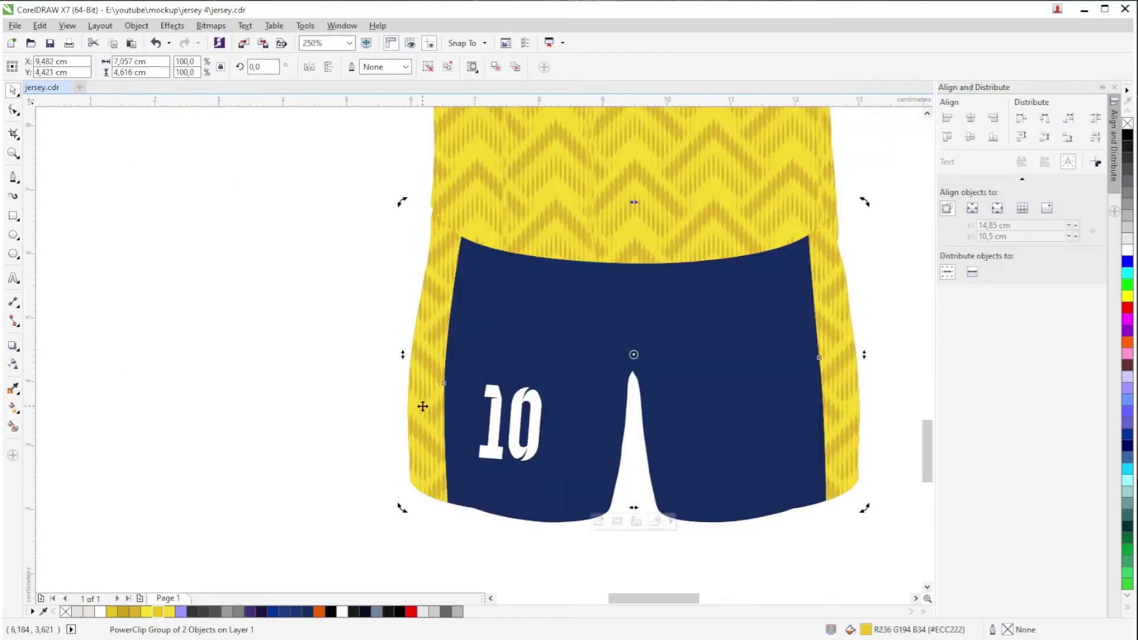
{"action": "double_click", "coordinate": [423, 406]}
{"action": "scroll", "coordinate": [431, 403], "scroll_direction": "down", "scroll_amount": 1}
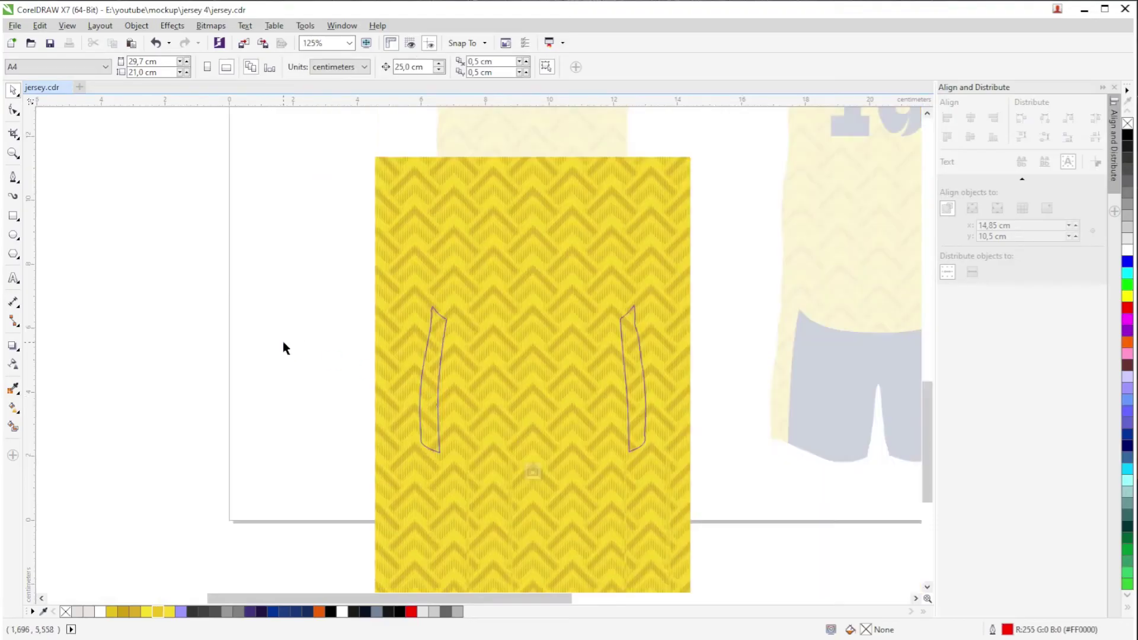
{"action": "left_click", "coordinate": [533, 472]}
{"action": "left_click", "coordinate": [326, 399]}
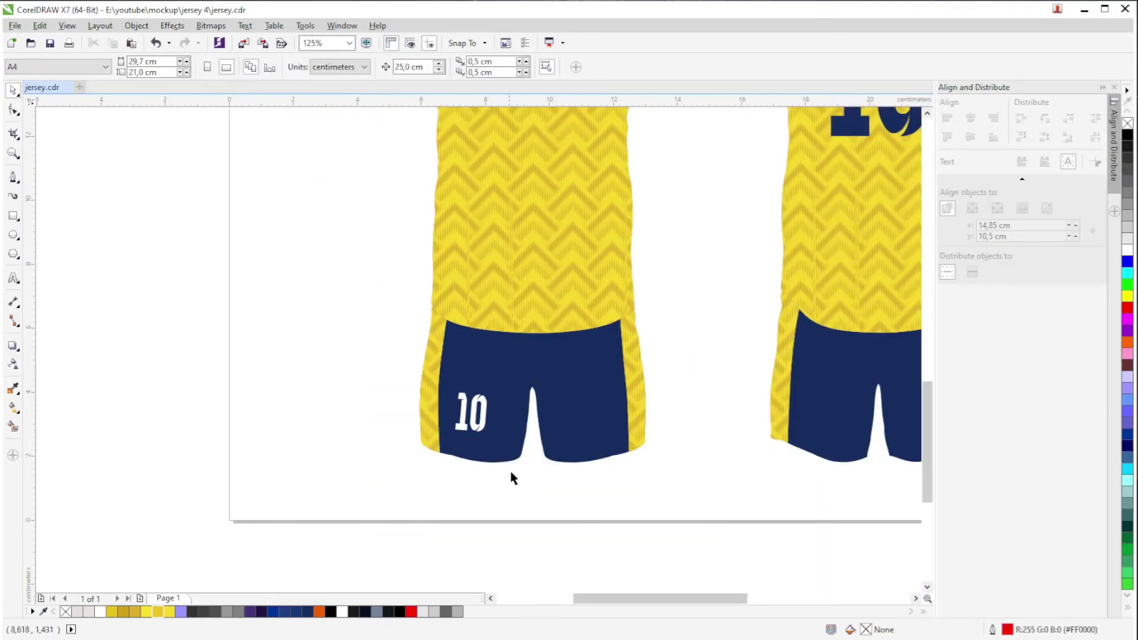
{"action": "scroll", "coordinate": [448, 401], "scroll_direction": "down", "scroll_amount": 2}
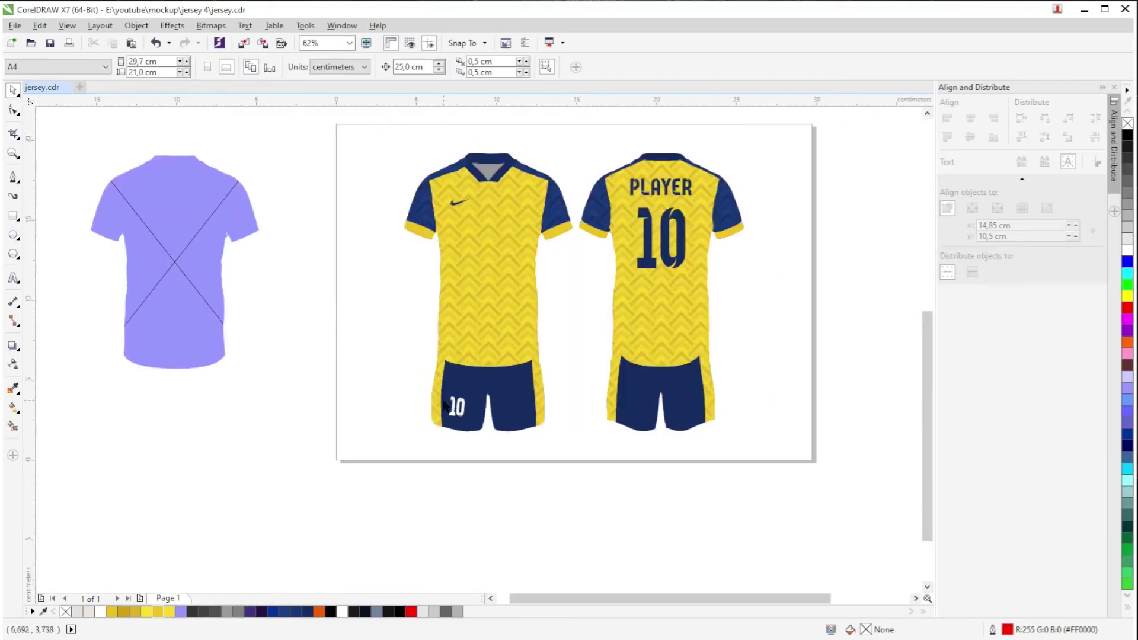
{"action": "left_click", "coordinate": [541, 415]}
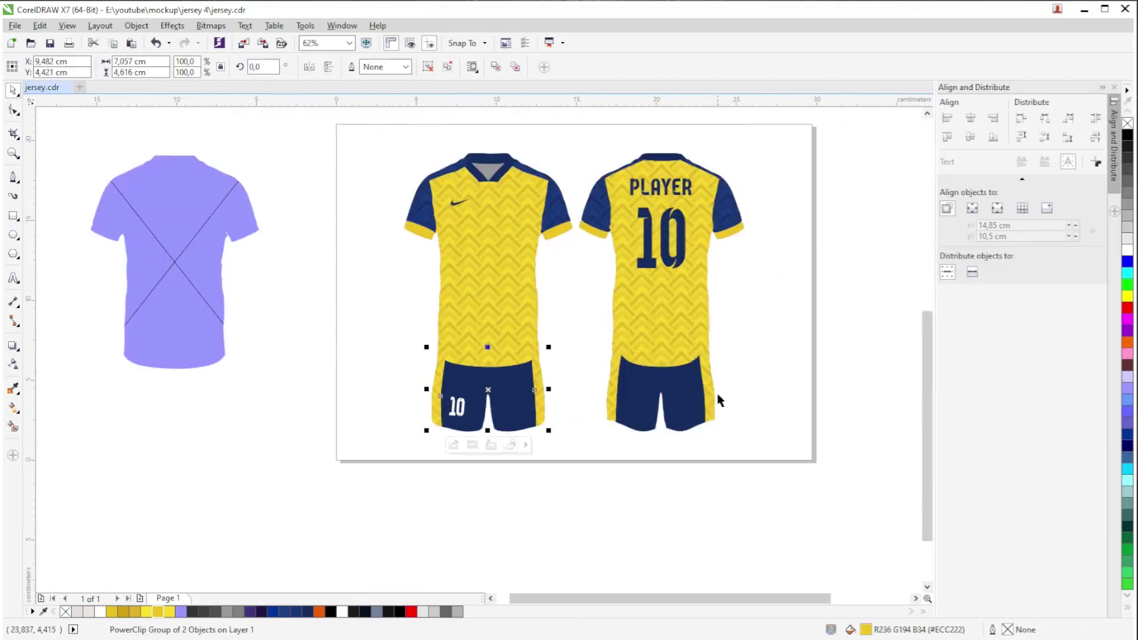
{"action": "left_click", "coordinate": [551, 490]}
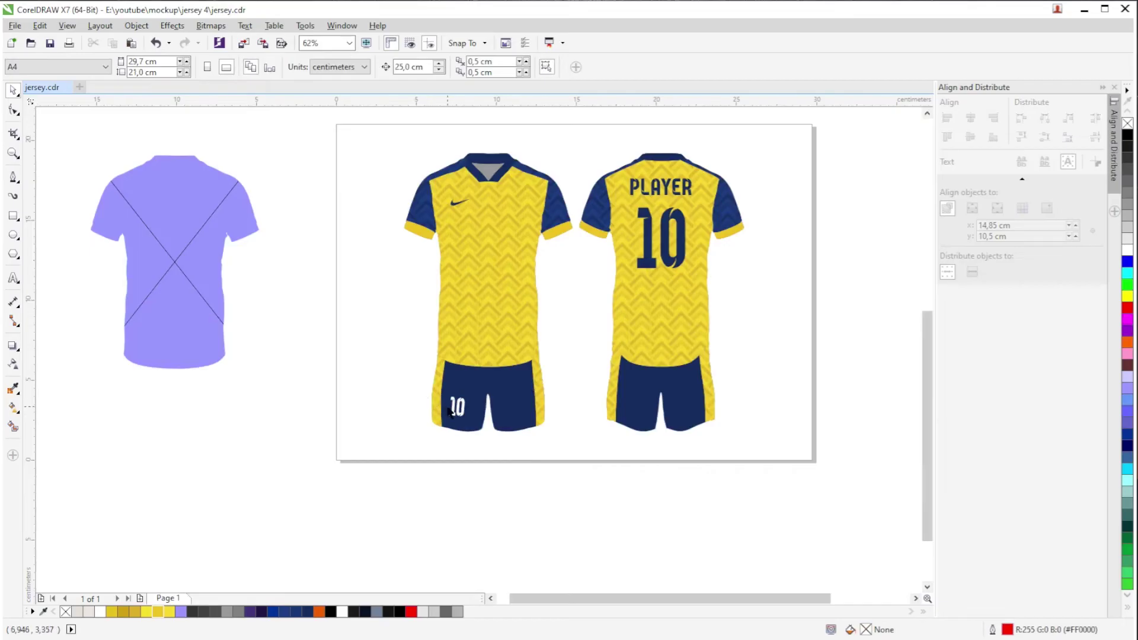
{"action": "left_click", "coordinate": [438, 408]}
{"action": "scroll", "coordinate": [437, 408], "scroll_direction": "up", "scroll_amount": 2}
Centre the shading overlay on the page over the completed front and back kit.
{"action": "scroll", "coordinate": [438, 408], "scroll_direction": "down", "scroll_amount": 4}
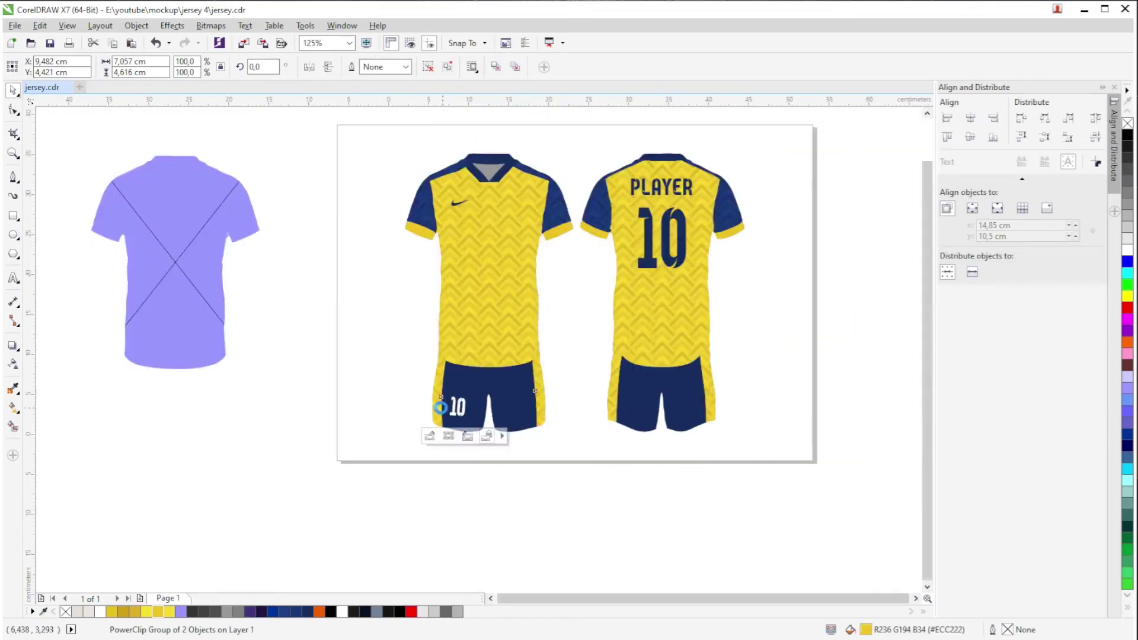
{"action": "left_click", "coordinate": [543, 189]}
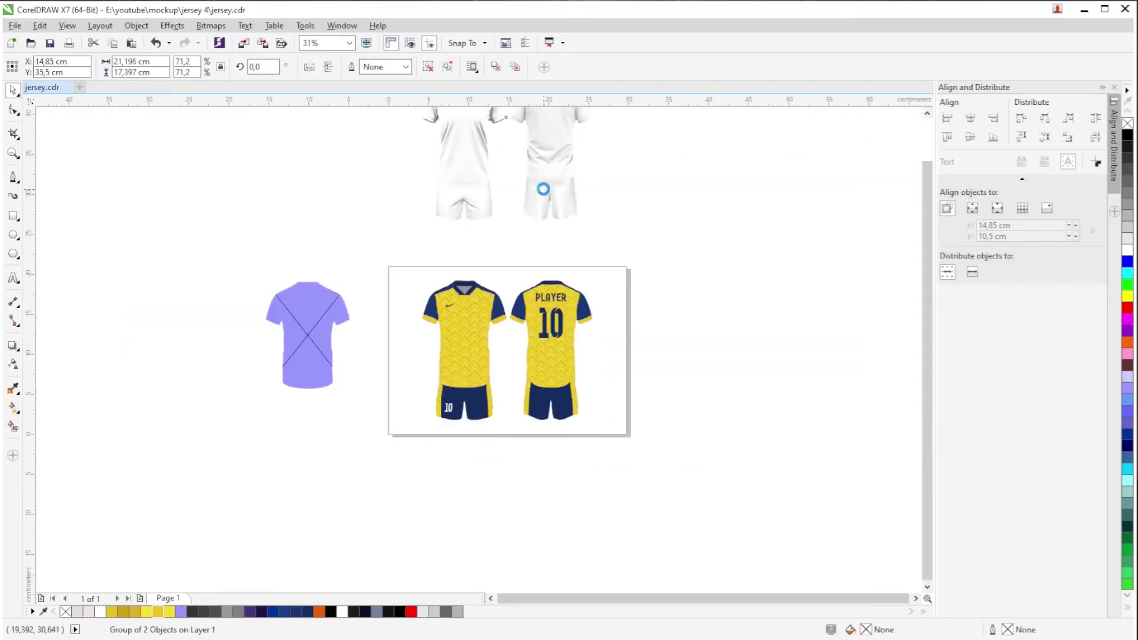
{"action": "key", "text": "p"}
{"action": "scroll", "coordinate": [497, 288], "scroll_direction": "up", "scroll_amount": 1}
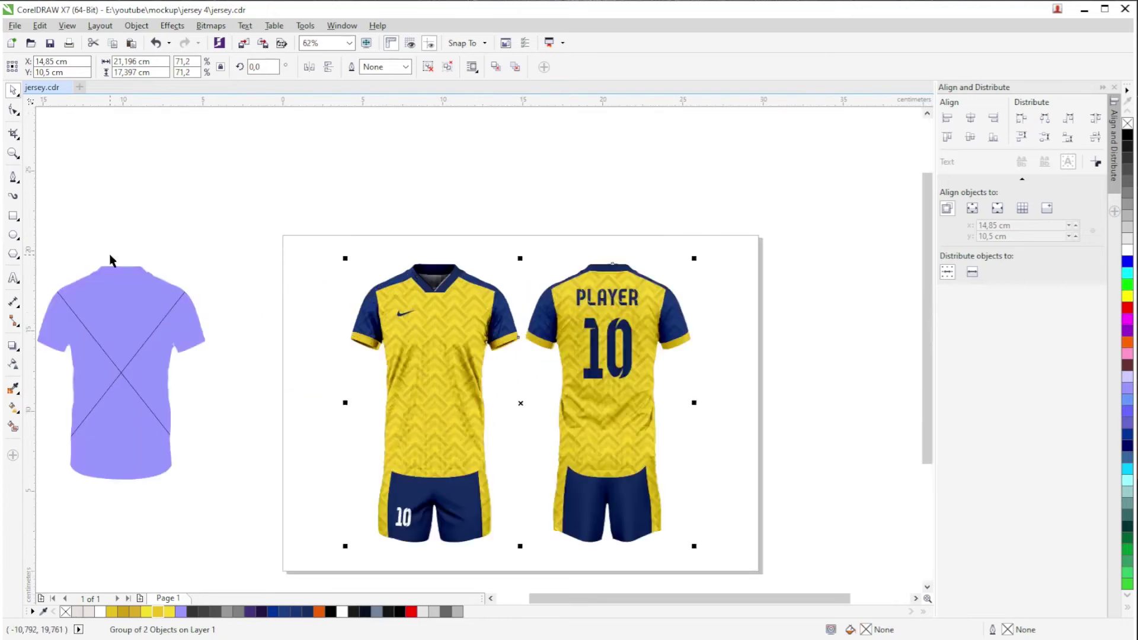
Delete the purple crossed jersey shape beside the page.
{"action": "scroll", "coordinate": [109, 257], "scroll_direction": "up", "scroll_amount": 1}
{"action": "left_click", "coordinate": [458, 246]}
{"action": "key", "text": "Delete"}
{"action": "left_click_drag", "start_coordinate": [592, 272], "coordinate": [265, 260]}
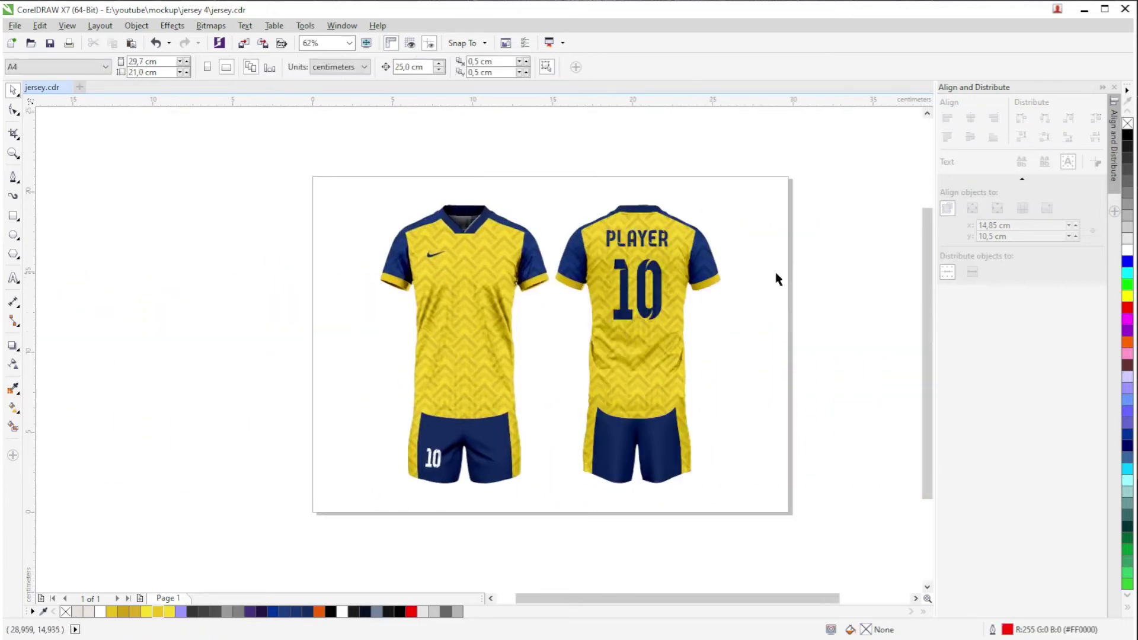
{"action": "left_click_drag", "start_coordinate": [775, 275], "coordinate": [674, 266]}
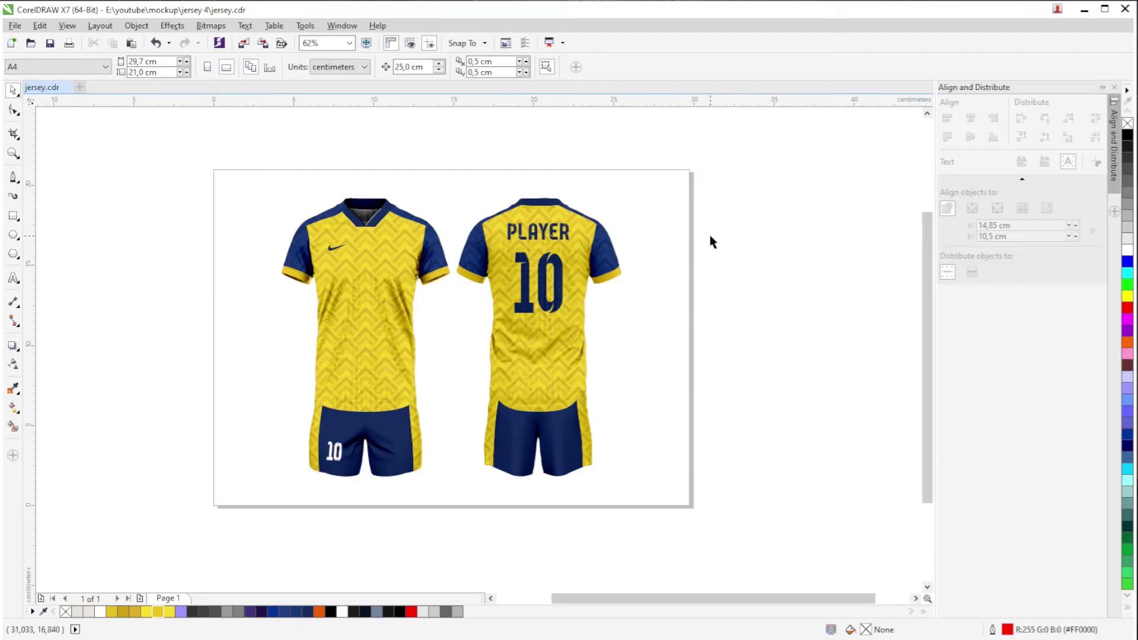
Select the whole mockup, clear the selection, and examine the front and back jerseys and shorts, including the collar area.
{"action": "left_click_drag", "start_coordinate": [203, 160], "coordinate": [711, 512]}
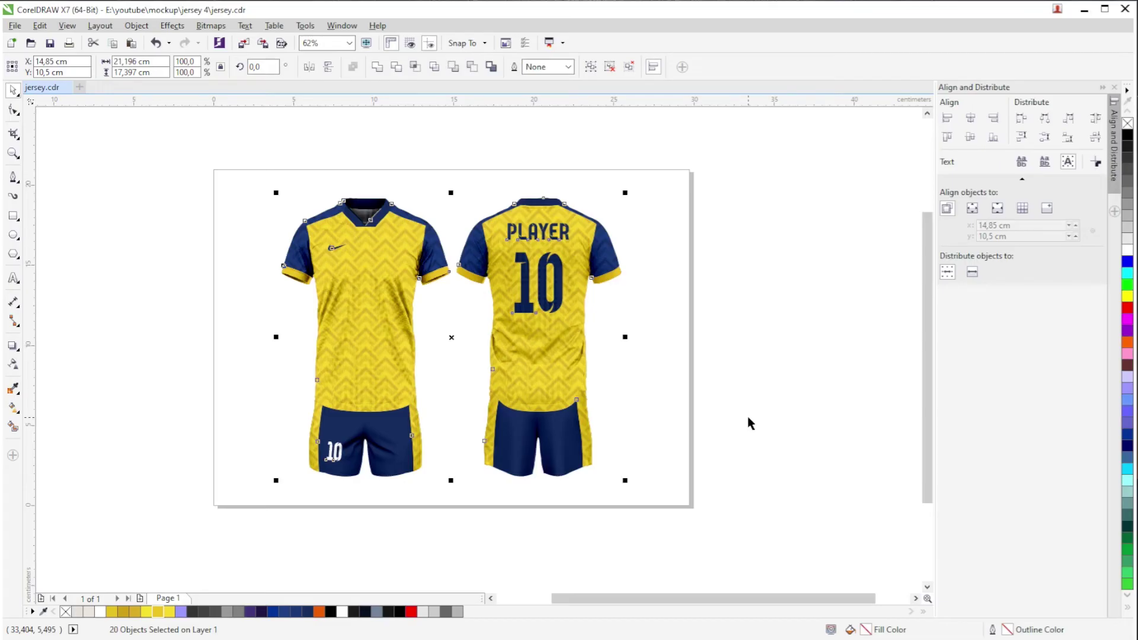
{"action": "left_click", "coordinate": [785, 385]}
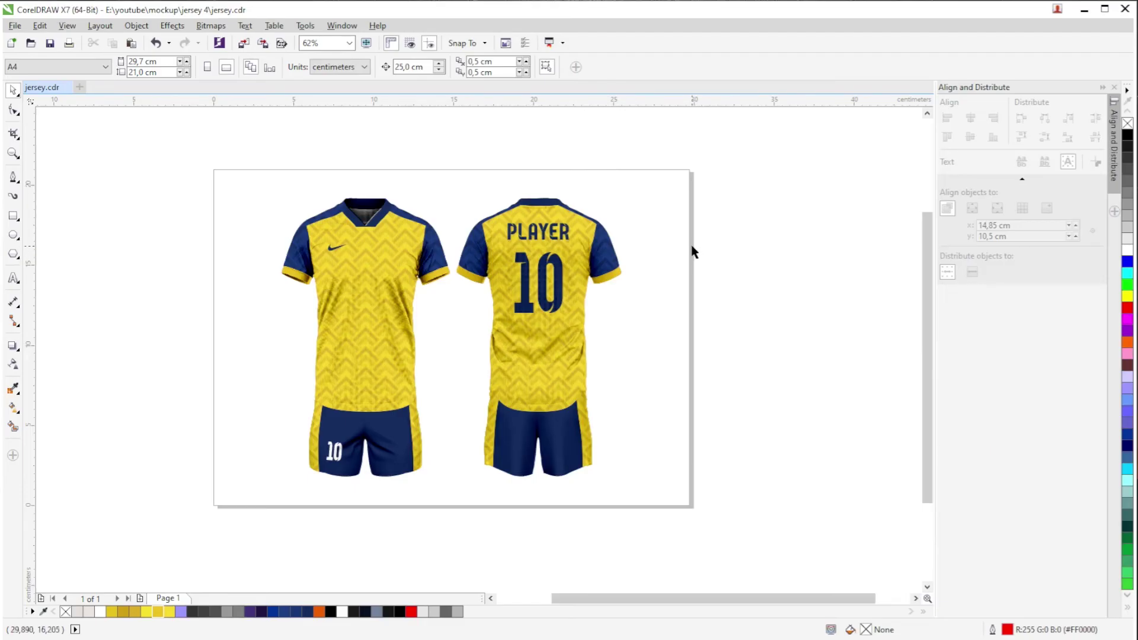
{"action": "left_click_drag", "start_coordinate": [720, 245], "coordinate": [662, 244]}
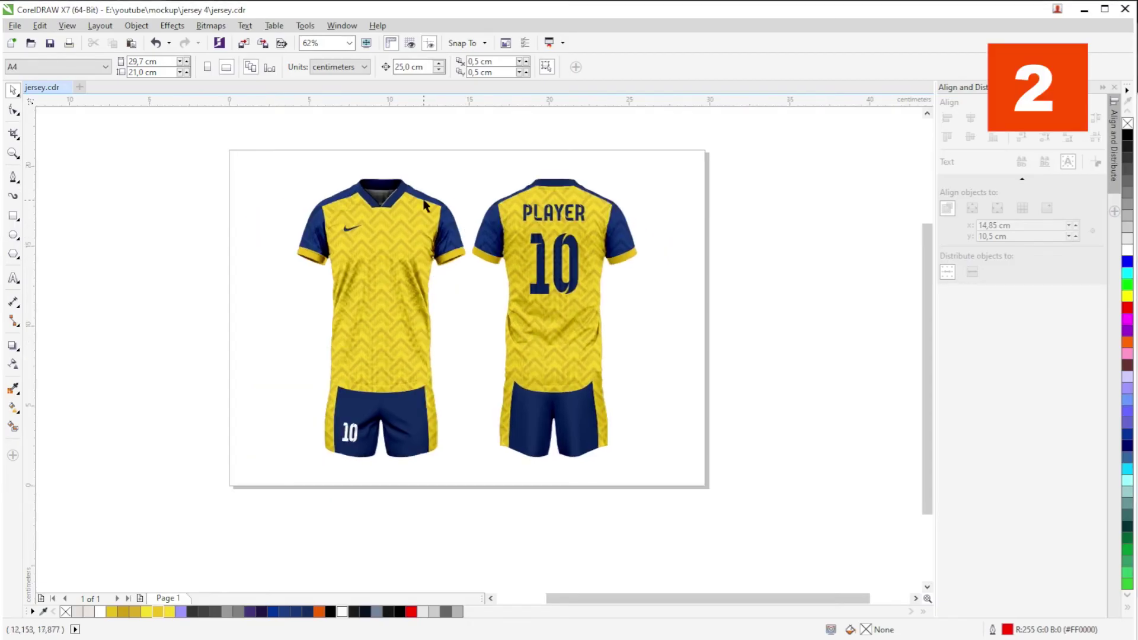
{"action": "scroll", "coordinate": [424, 206], "scroll_direction": "up", "scroll_amount": 2}
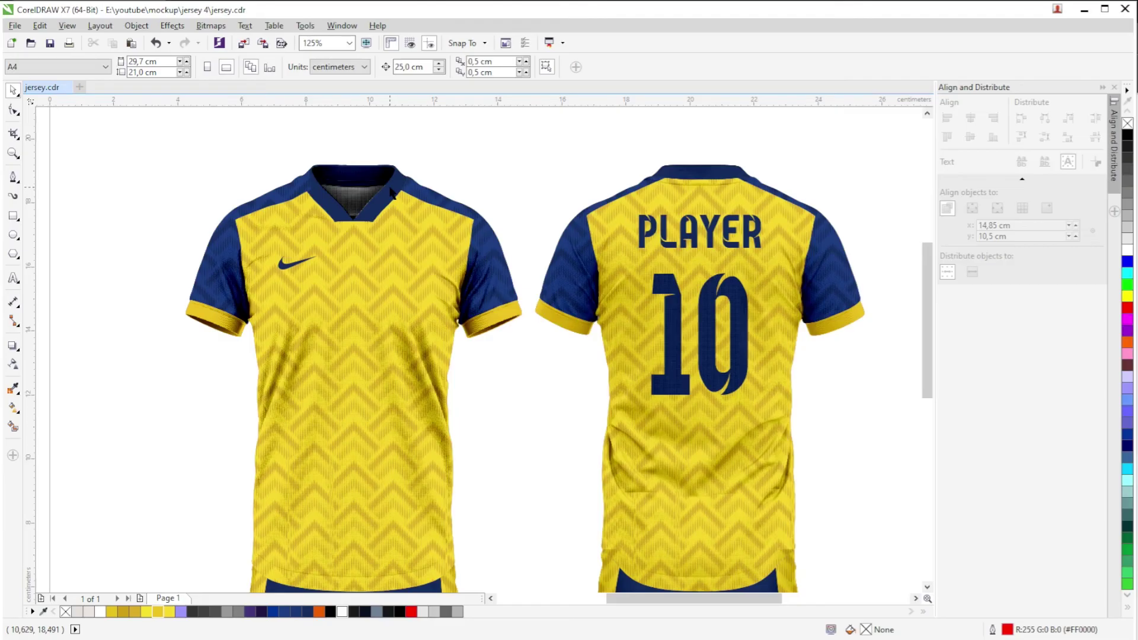
{"action": "scroll", "coordinate": [484, 172], "scroll_direction": "down", "scroll_amount": 1}
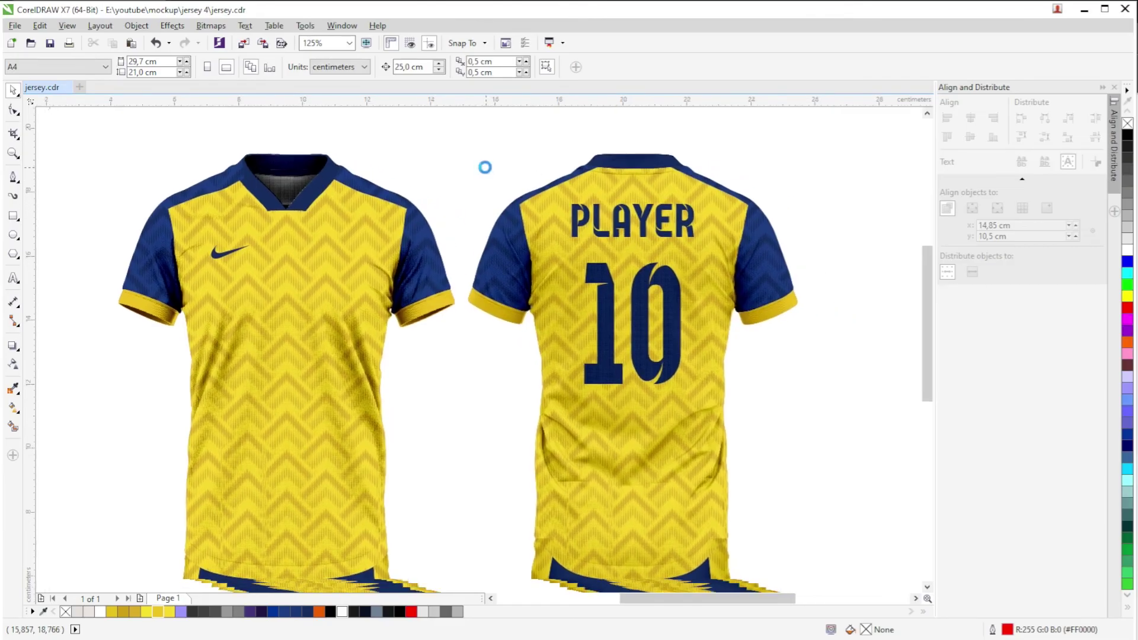
{"action": "scroll", "coordinate": [475, 193], "scroll_direction": "down", "scroll_amount": 2}
{"action": "left_click_drag", "start_coordinate": [646, 251], "coordinate": [558, 239]}
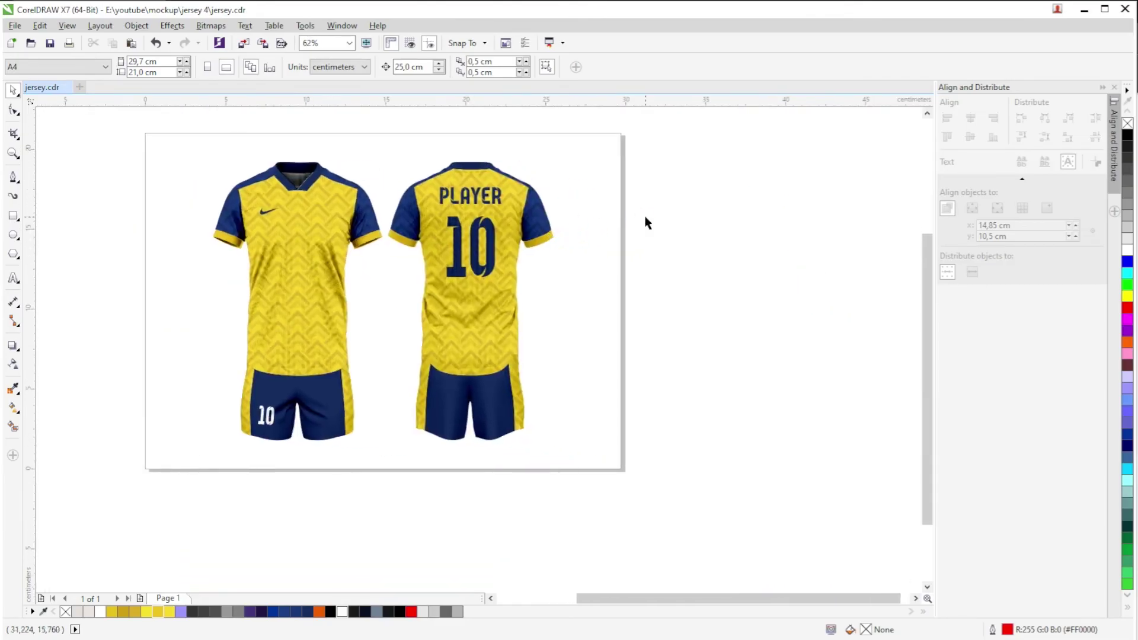
{"action": "left_click_drag", "start_coordinate": [624, 178], "coordinate": [629, 198]}
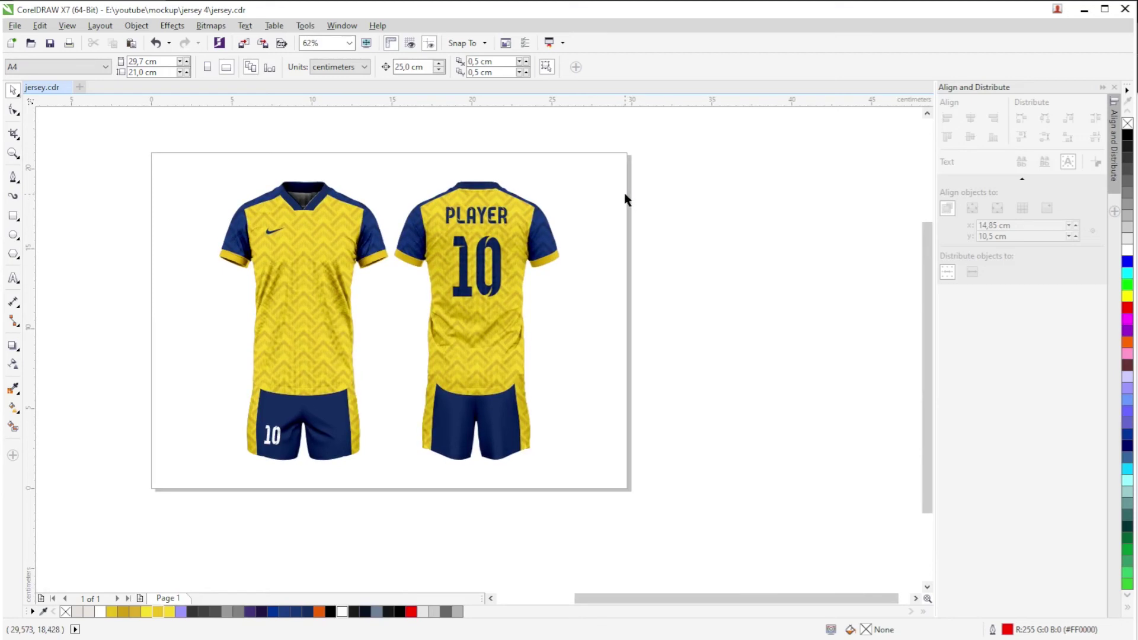
Switch to the katalog.pdf catalogue in Chrome and examine the jersey patterns from page 1 through page 3.
{"action": "key", "text": "alt+Tab"}
{"action": "scroll", "coordinate": [622, 201], "scroll_direction": "down", "scroll_amount": 10}
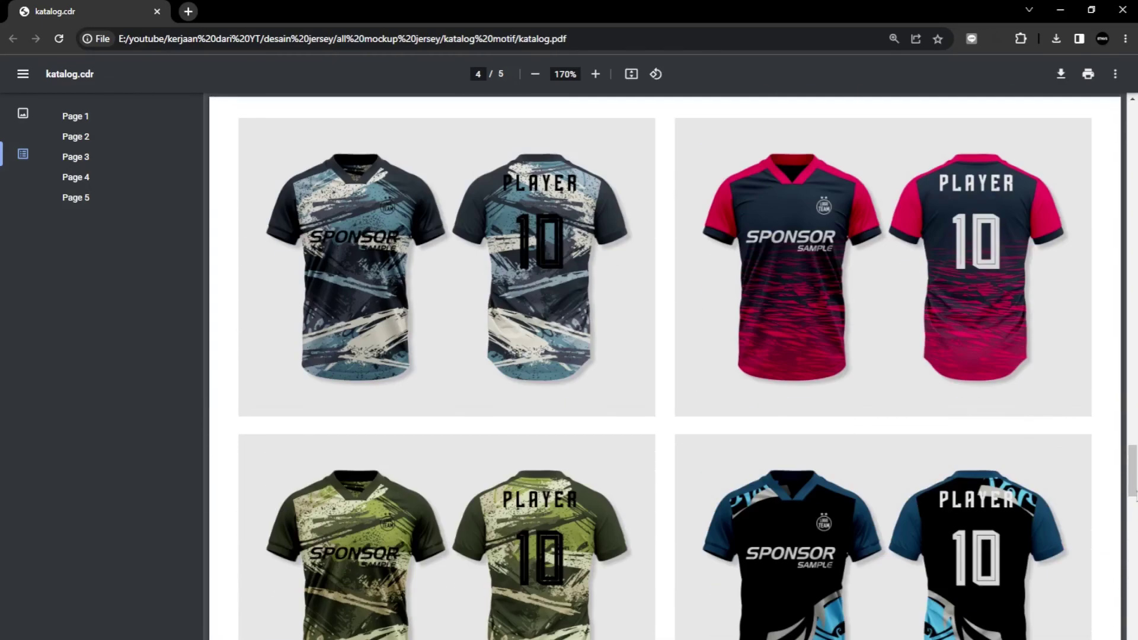
{"action": "left_click_drag", "start_coordinate": [1135, 497], "coordinate": [1133, 118]}
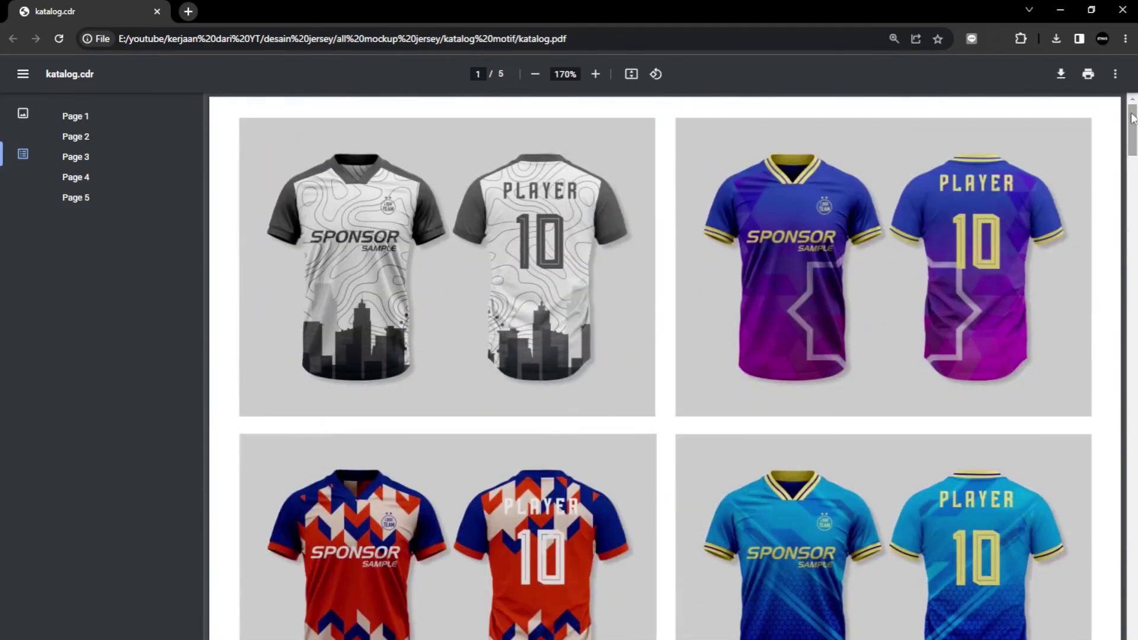
{"action": "scroll", "coordinate": [578, 350], "scroll_direction": "down", "scroll_amount": 10}
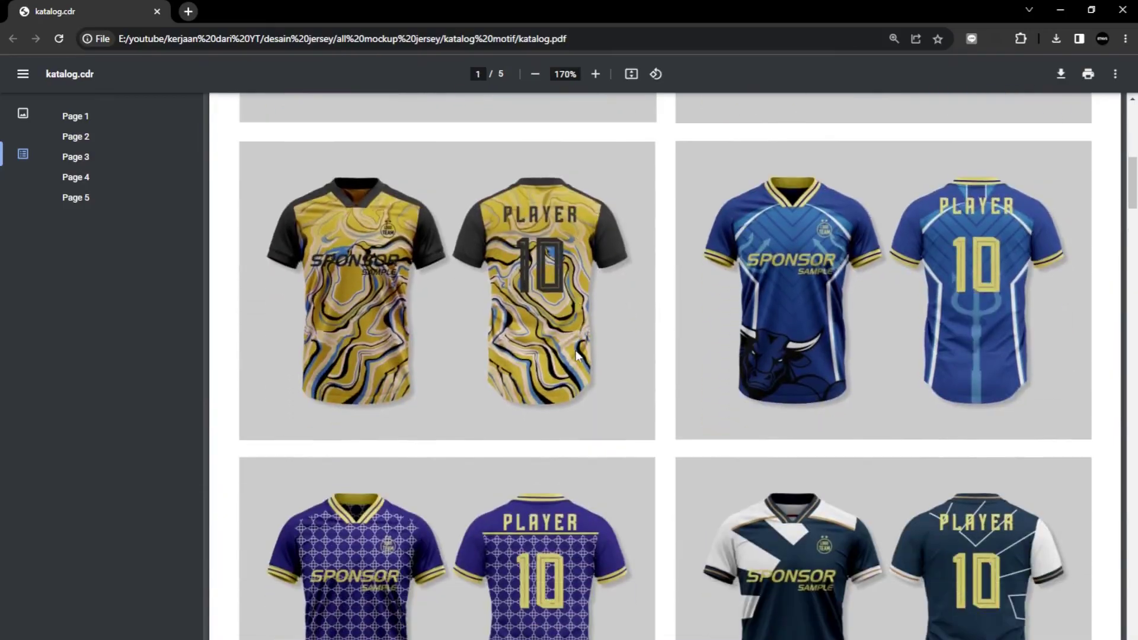
{"action": "scroll", "coordinate": [575, 352], "scroll_direction": "down", "scroll_amount": 8}
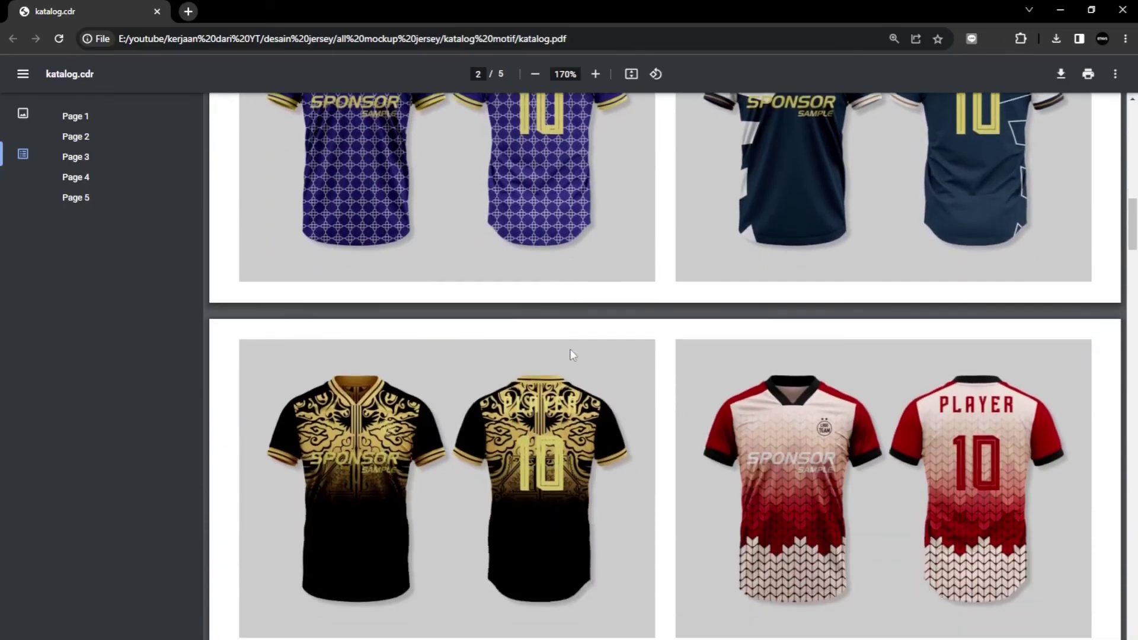
{"action": "scroll", "coordinate": [572, 355], "scroll_direction": "down", "scroll_amount": 12}
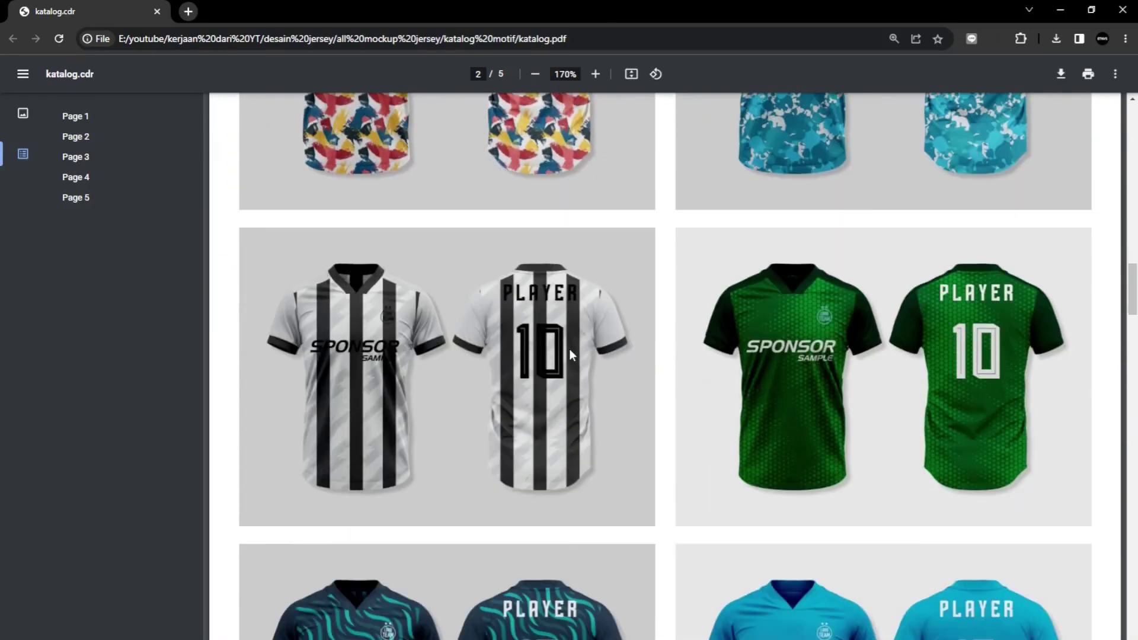
{"action": "scroll", "coordinate": [570, 351], "scroll_direction": "down", "scroll_amount": 9}
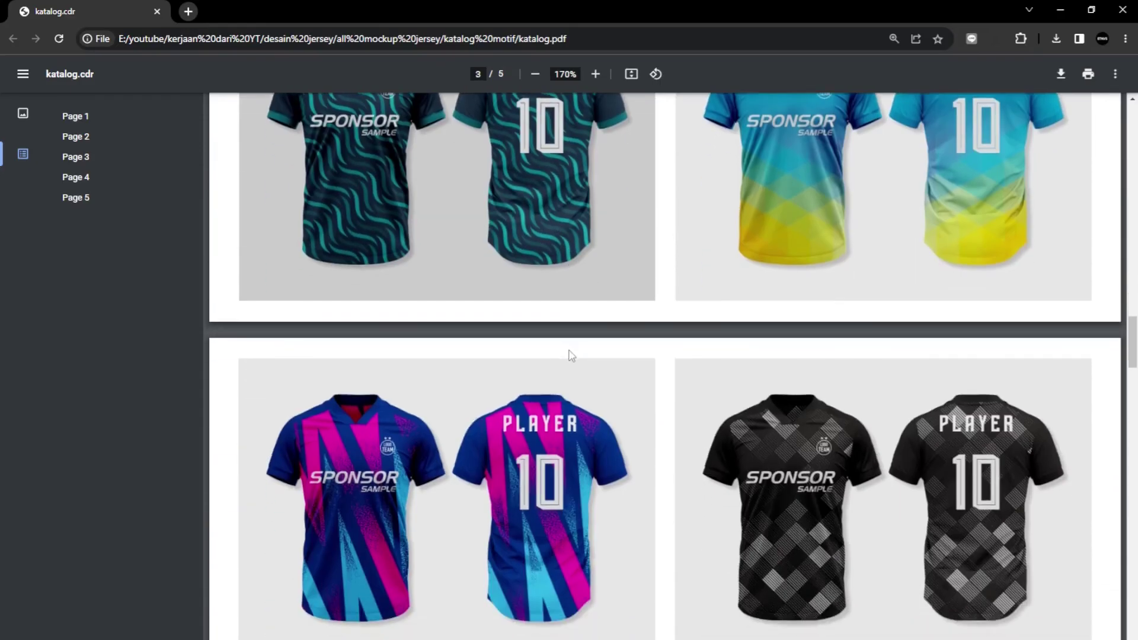
{"action": "scroll", "coordinate": [571, 355], "scroll_direction": "down", "scroll_amount": 3}
{"action": "scroll", "coordinate": [570, 356], "scroll_direction": "down", "scroll_amount": 4}
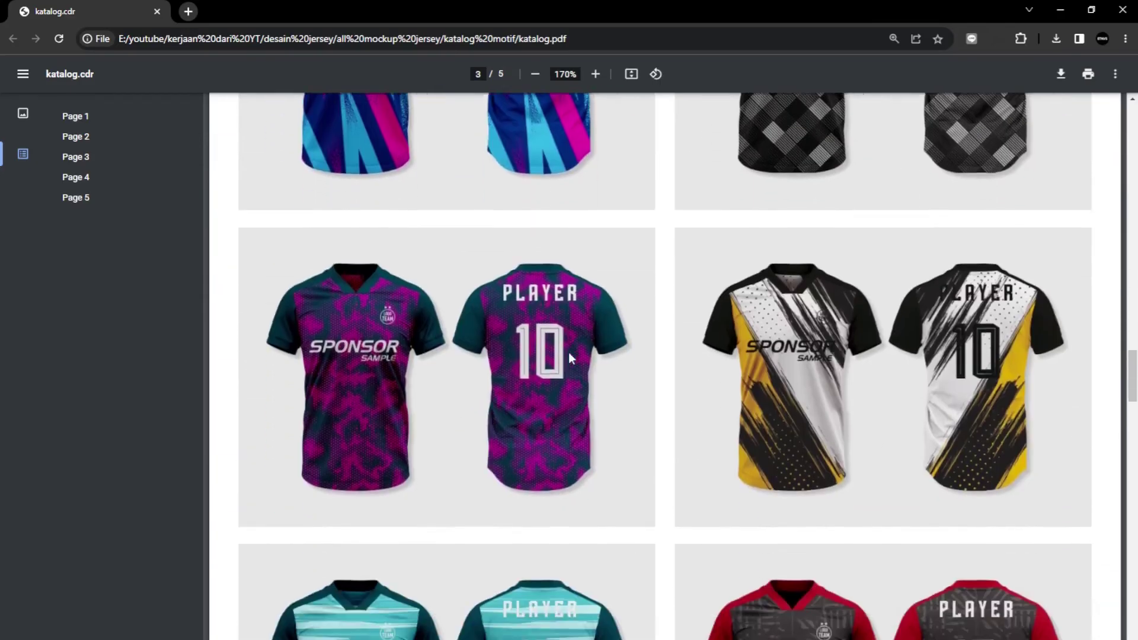
{"action": "scroll", "coordinate": [568, 355], "scroll_direction": "down", "scroll_amount": 2}
{"action": "scroll", "coordinate": [568, 356], "scroll_direction": "down", "scroll_amount": 2}
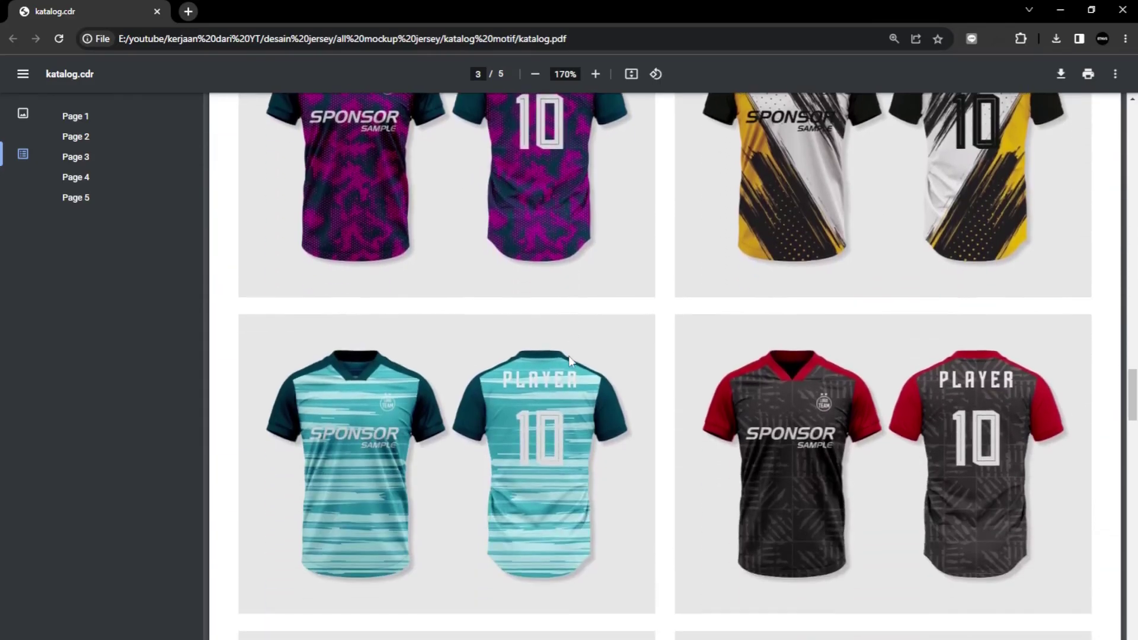
{"action": "scroll", "coordinate": [568, 355], "scroll_direction": "down", "scroll_amount": 7}
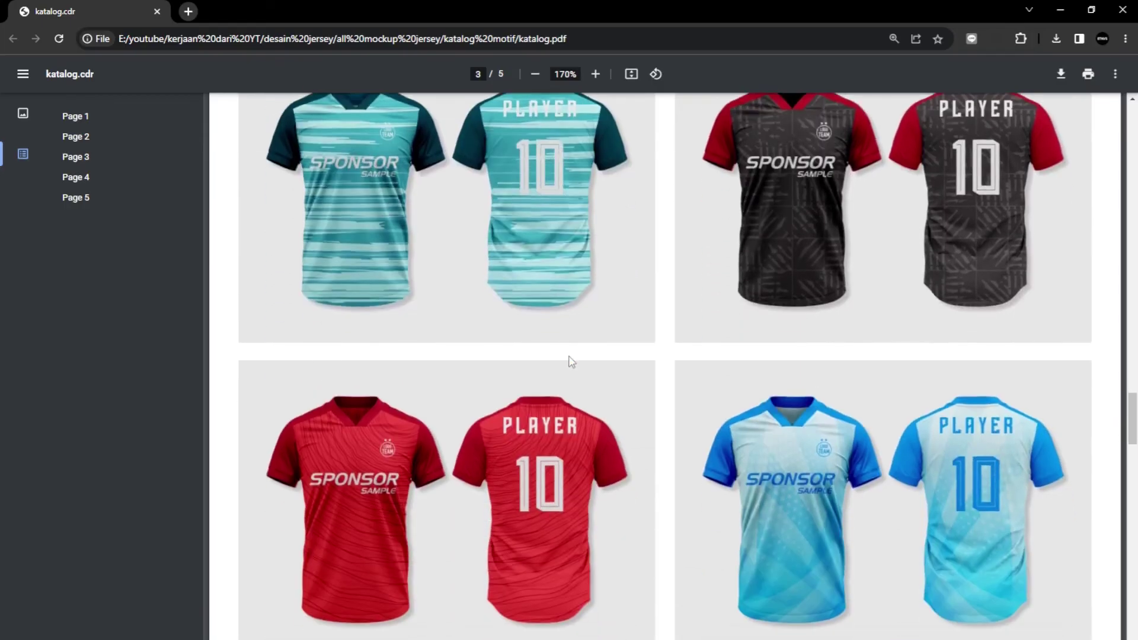
Examine the jersey patterns on catalogue pages 4 and 5, and go back through the designs to page 2.
{"action": "scroll", "coordinate": [567, 357], "scroll_direction": "down", "scroll_amount": 7}
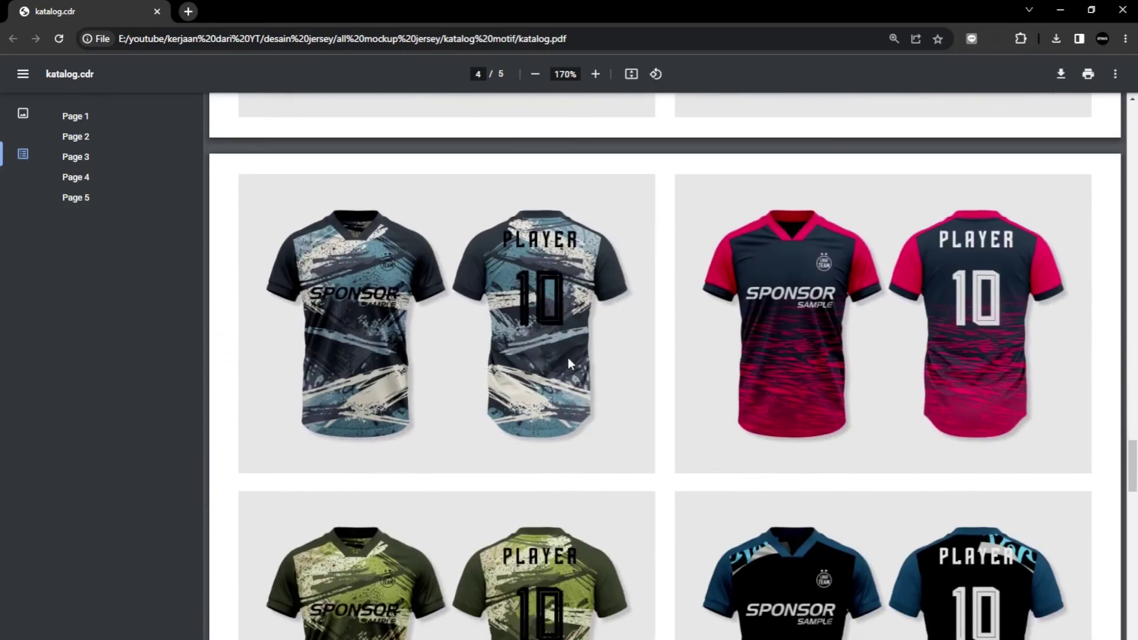
{"action": "scroll", "coordinate": [569, 361], "scroll_direction": "down", "scroll_amount": 2}
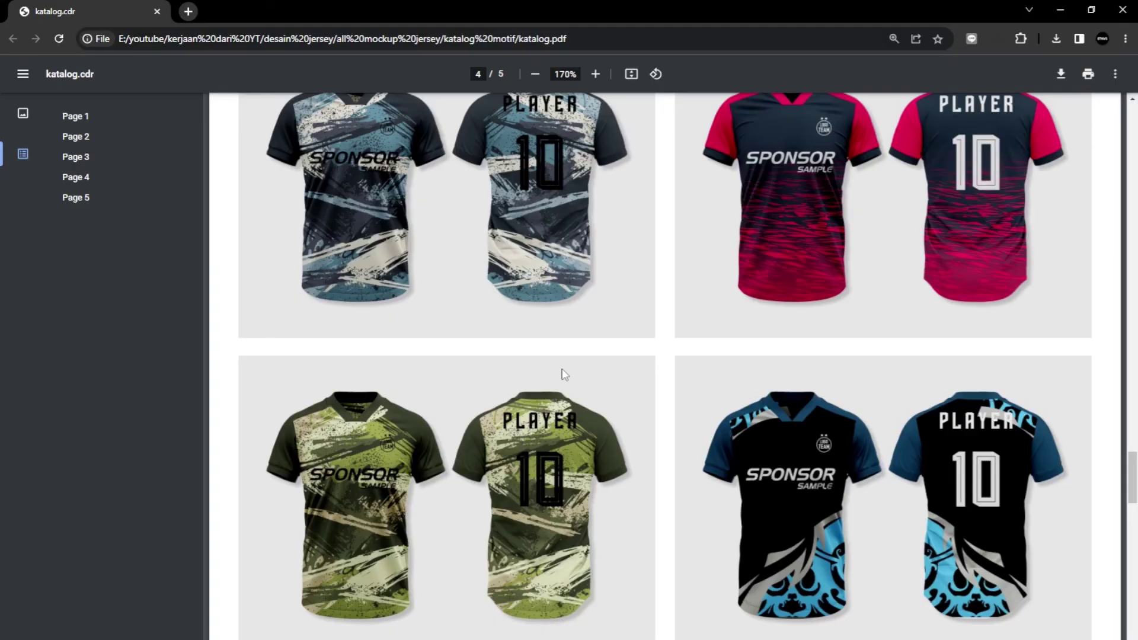
{"action": "scroll", "coordinate": [564, 376], "scroll_direction": "down", "scroll_amount": 7}
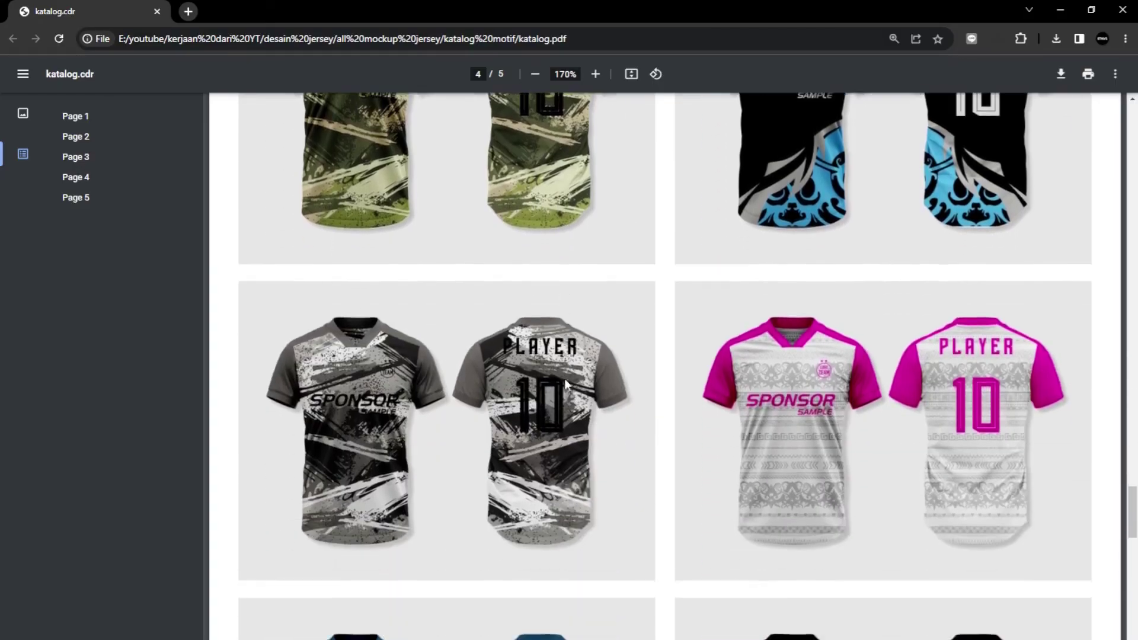
{"action": "scroll", "coordinate": [564, 379], "scroll_direction": "down", "scroll_amount": 11}
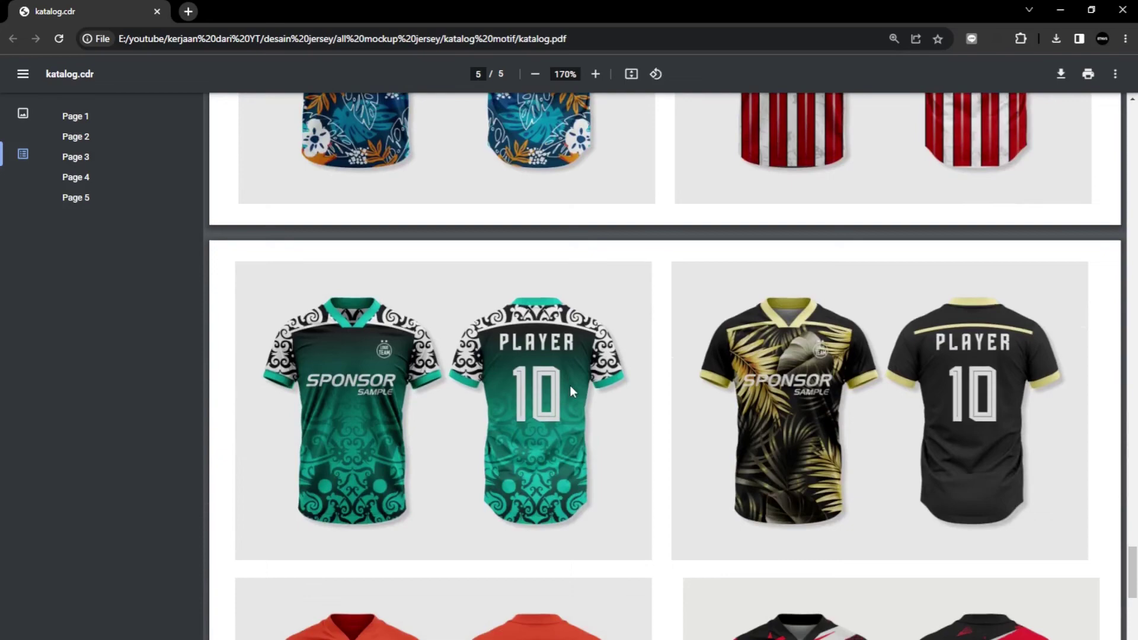
{"action": "scroll", "coordinate": [570, 391], "scroll_direction": "down", "scroll_amount": 1}
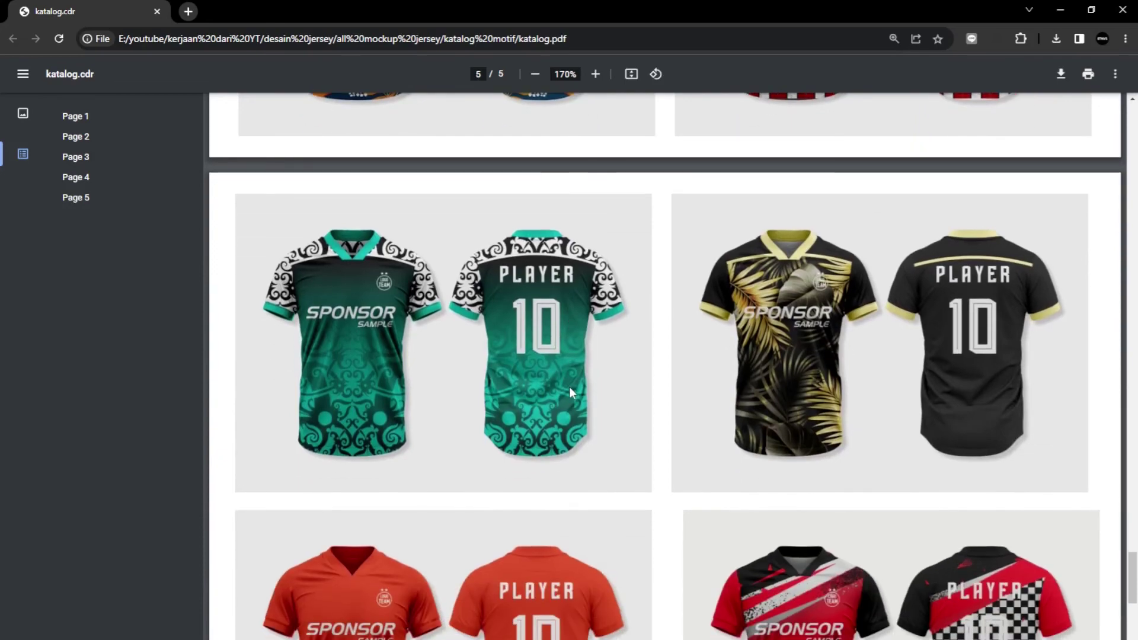
{"action": "scroll", "coordinate": [563, 375], "scroll_direction": "down", "scroll_amount": 13}
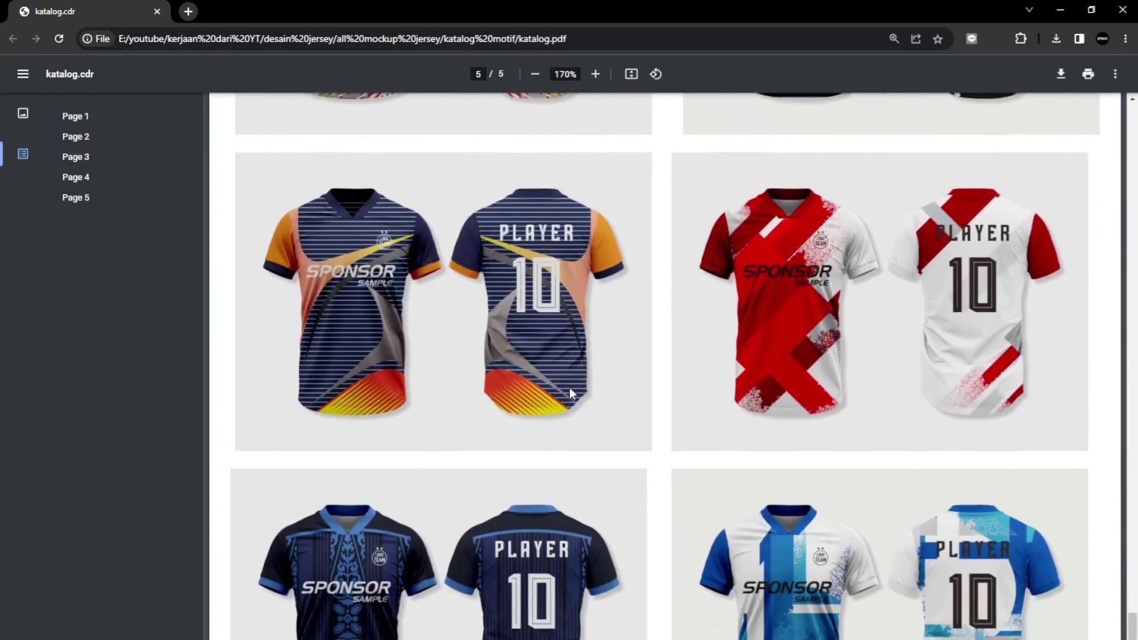
{"action": "scroll", "coordinate": [575, 394], "scroll_direction": "up", "scroll_amount": 15}
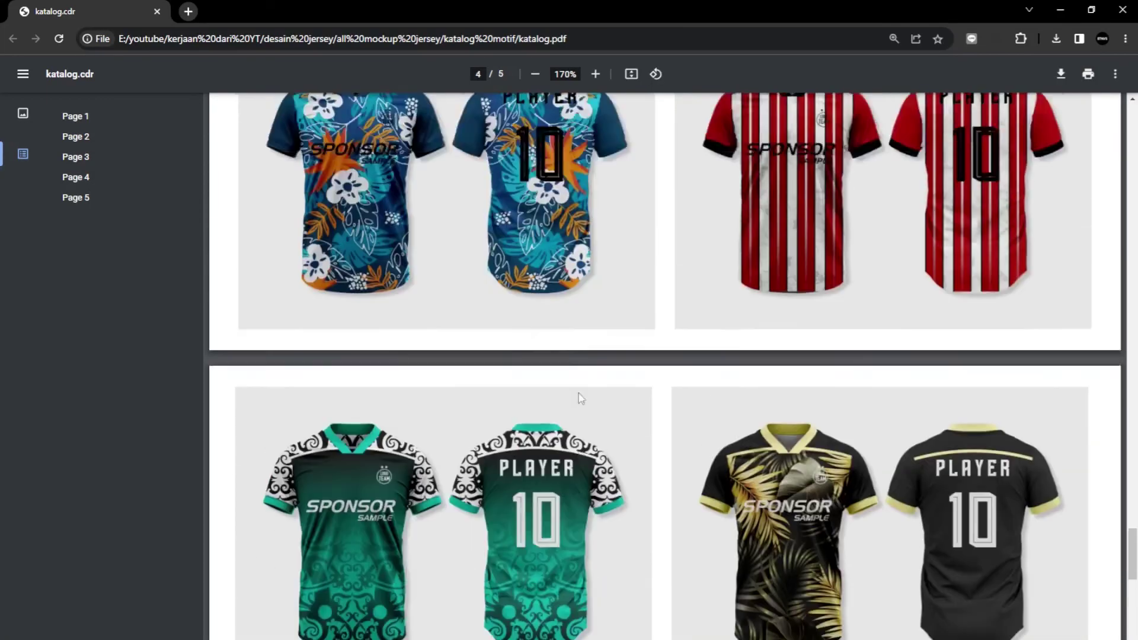
{"action": "scroll", "coordinate": [580, 397], "scroll_direction": "up", "scroll_amount": 15}
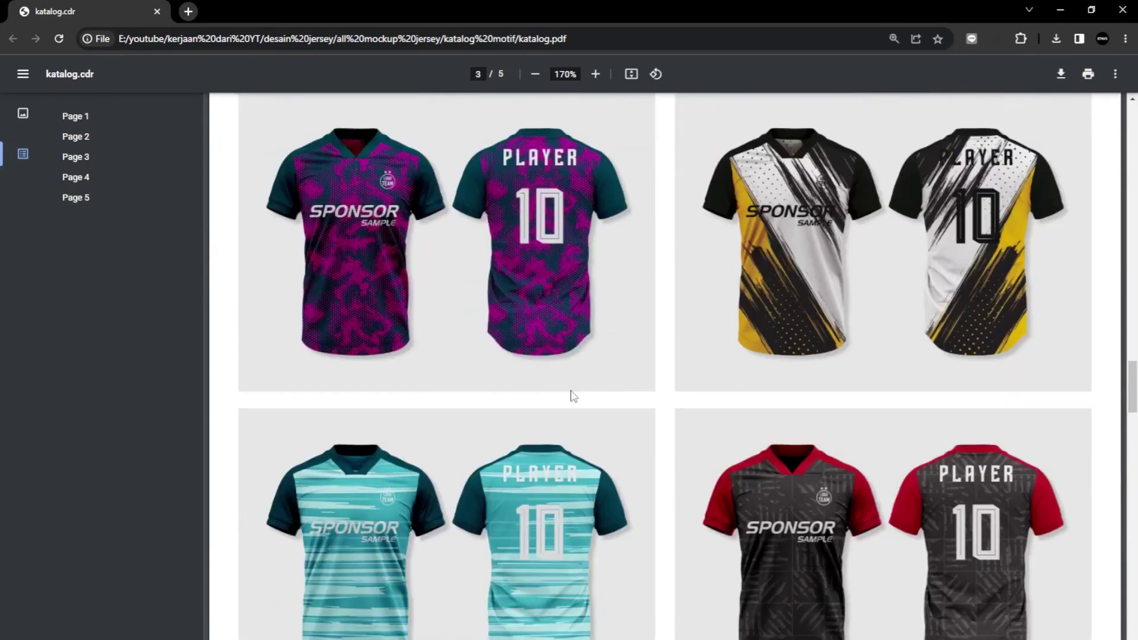
{"action": "scroll", "coordinate": [571, 394], "scroll_direction": "up", "scroll_amount": 15}
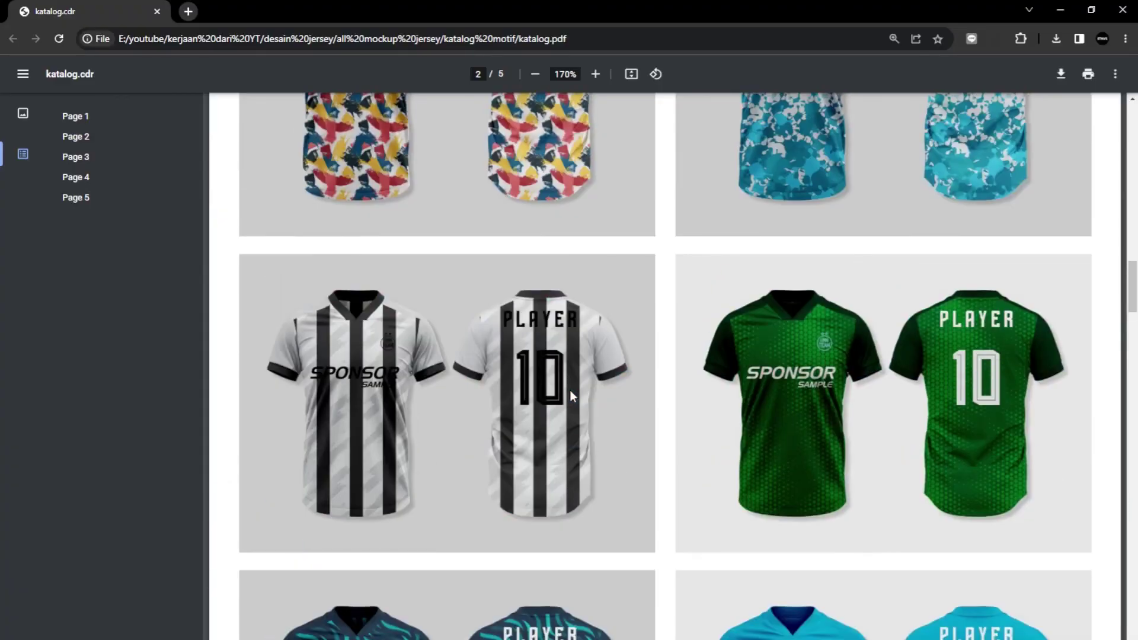